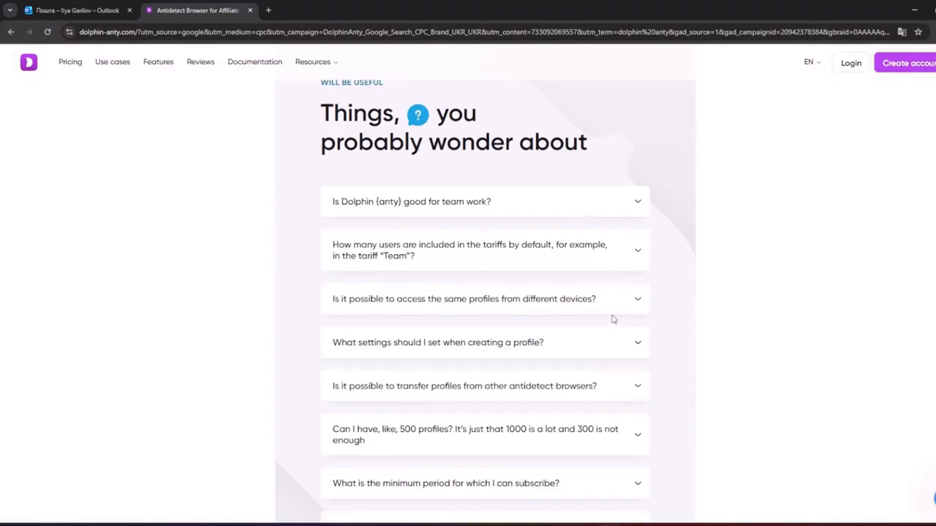
Check the multi-device FAQ answer, then open the Создать аккаунт registration form
{"action": "left_click", "coordinate": [619, 309]}
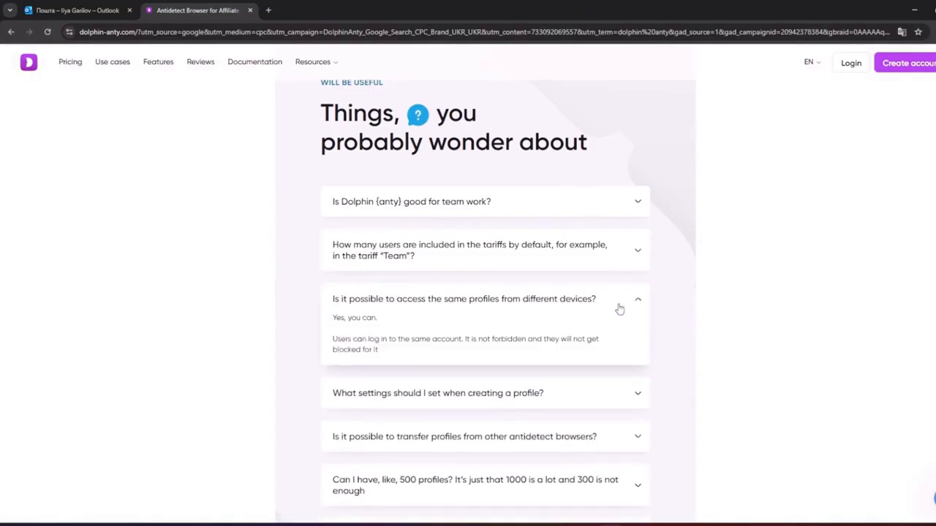
{"action": "left_click", "coordinate": [617, 296]}
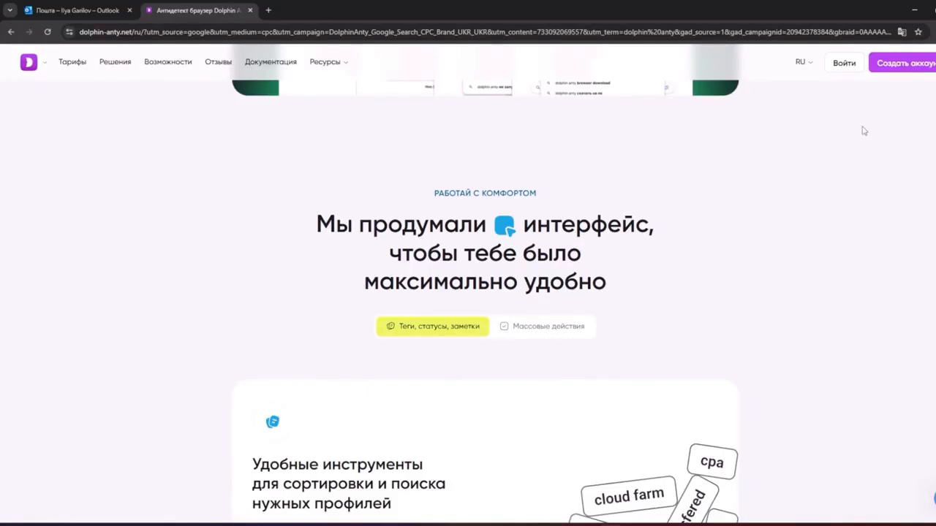
{"action": "left_click", "coordinate": [899, 64]}
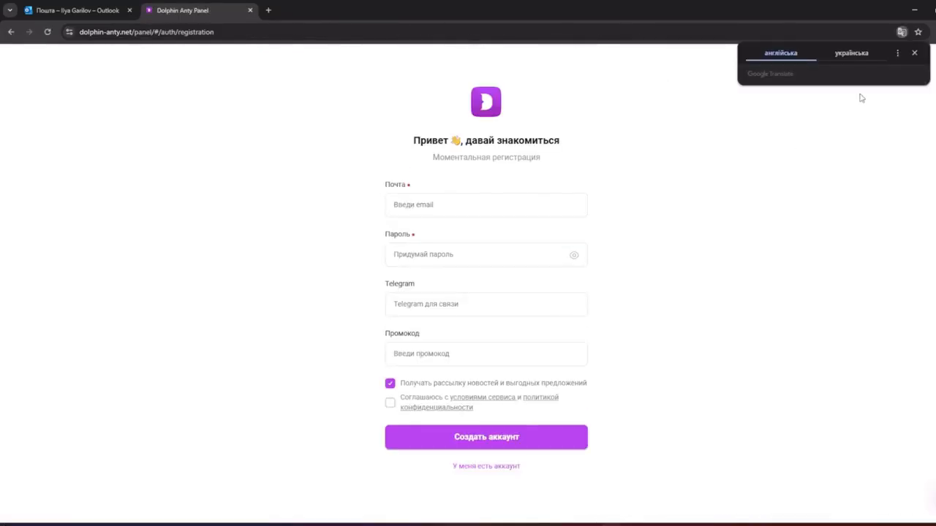
Dismiss the translation offer and paste the mailbox's email address into the email field
{"action": "left_click", "coordinate": [914, 53]}
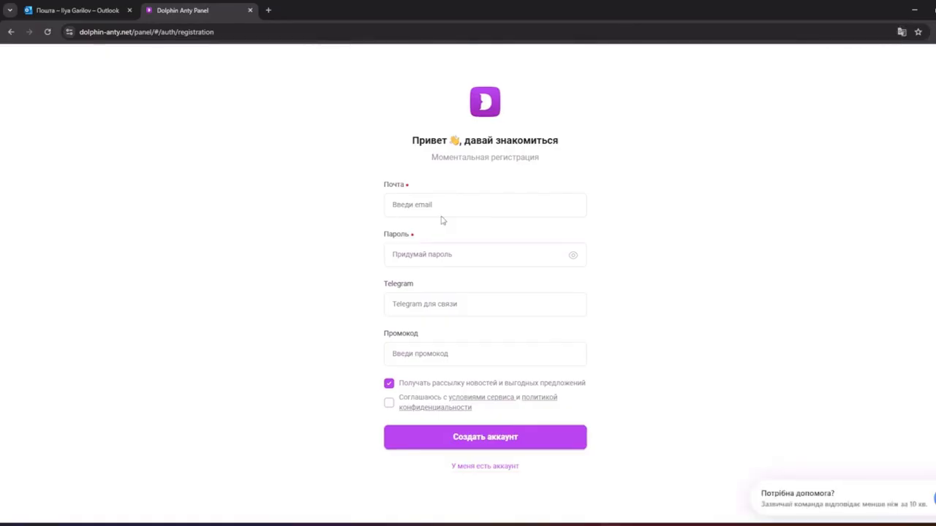
{"action": "left_click", "coordinate": [86, 13]}
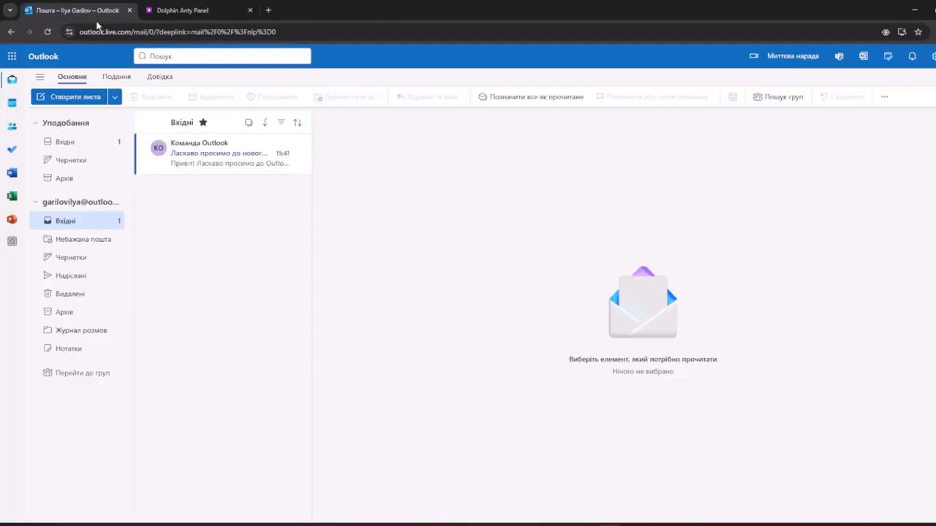
{"action": "left_click", "coordinate": [930, 56]}
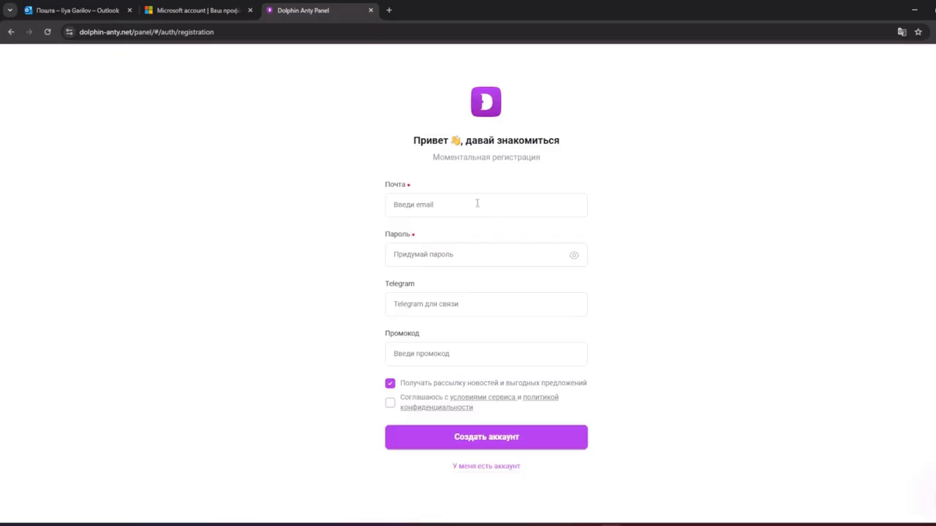
{"action": "left_click", "coordinate": [476, 203]}
{"action": "key", "text": "ctrl+v"}
Enter the account password and the Telegram contact handle
{"action": "left_click", "coordinate": [462, 255]}
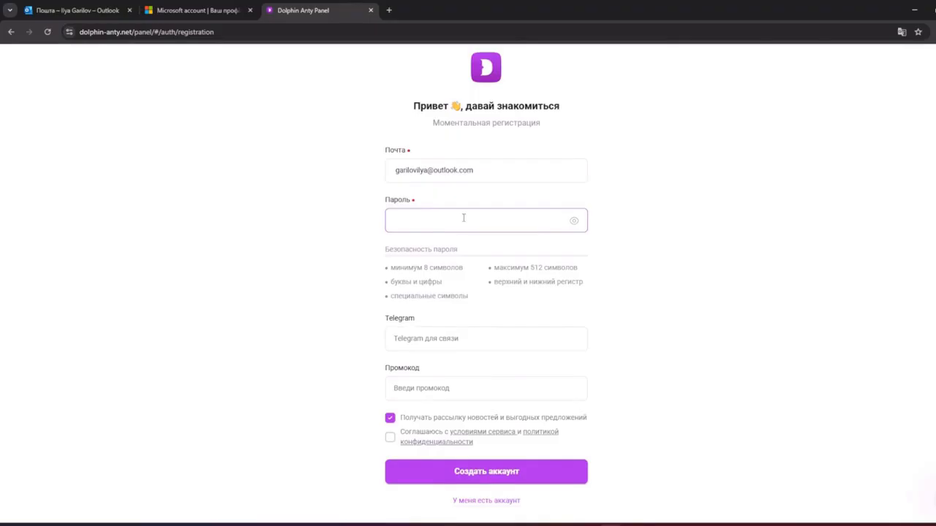
{"action": "type", "text": "••••••"}
{"action": "key", "text": "Caps_Lock"}
{"action": "type", "text": "•••••"}
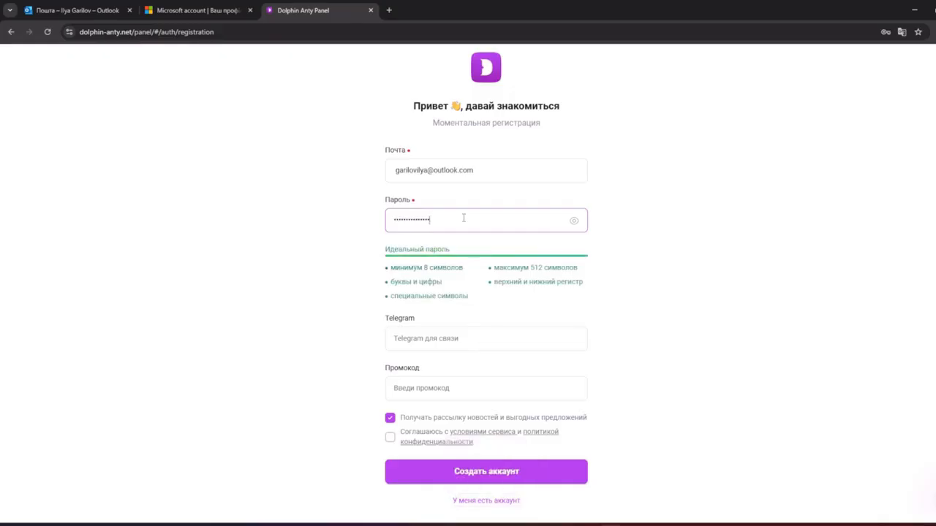
{"action": "left_click", "coordinate": [463, 340]}
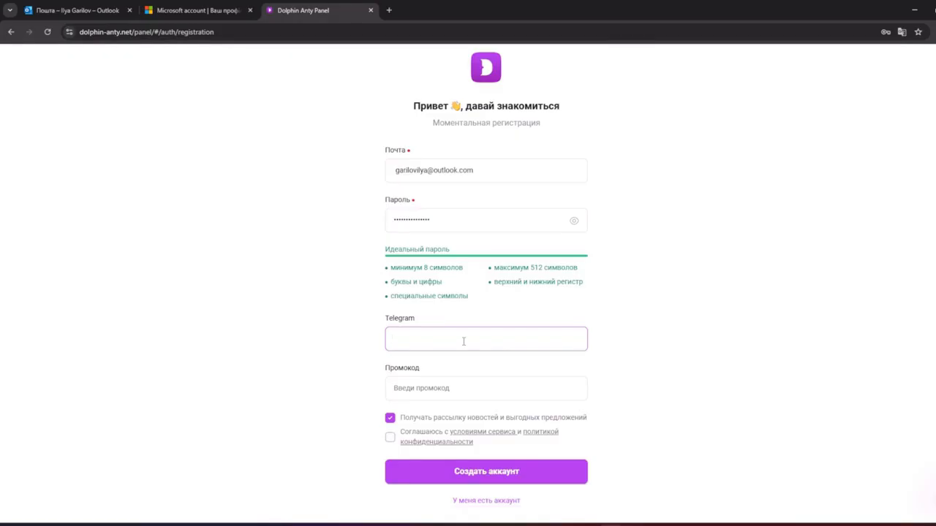
{"action": "type", "text": "LI"}
{"action": "key", "text": "BackSpace"}
{"action": "key", "text": "BackSpace"}
{"action": "type", "text": "LIV"}
{"action": "type", "text": "O"}
Enter promo code DOLPHIN, accept the terms and create the account
{"action": "left_click", "coordinate": [455, 386]}
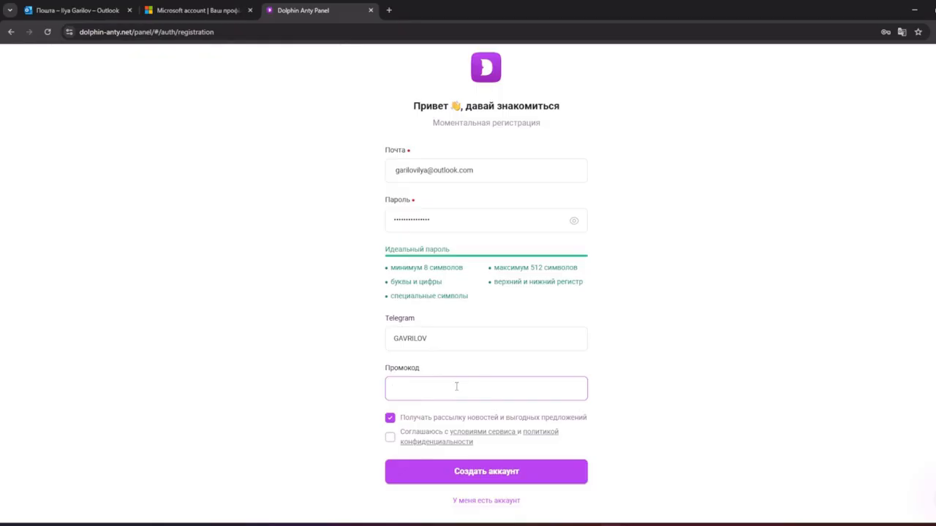
{"action": "type", "text": "DOLPJHIN"}
{"action": "left_click", "coordinate": [390, 439]}
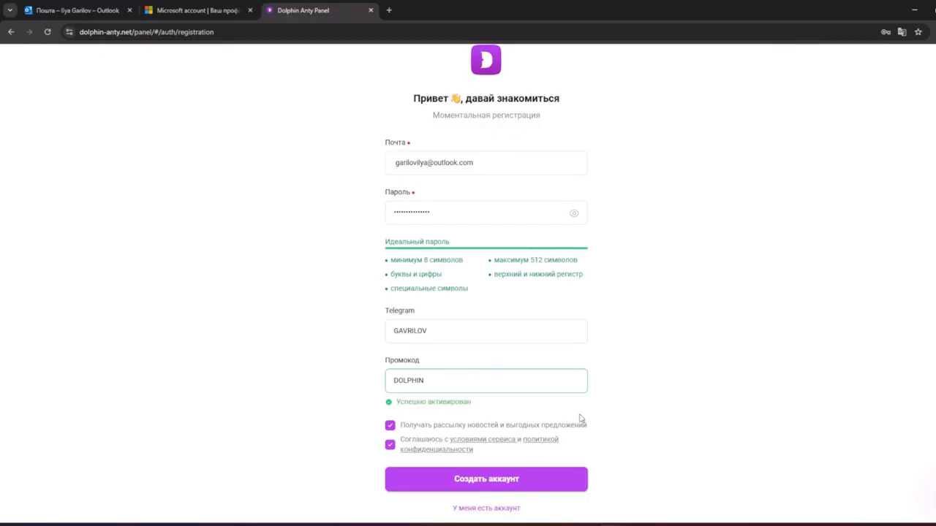
{"action": "left_click", "coordinate": [494, 482]}
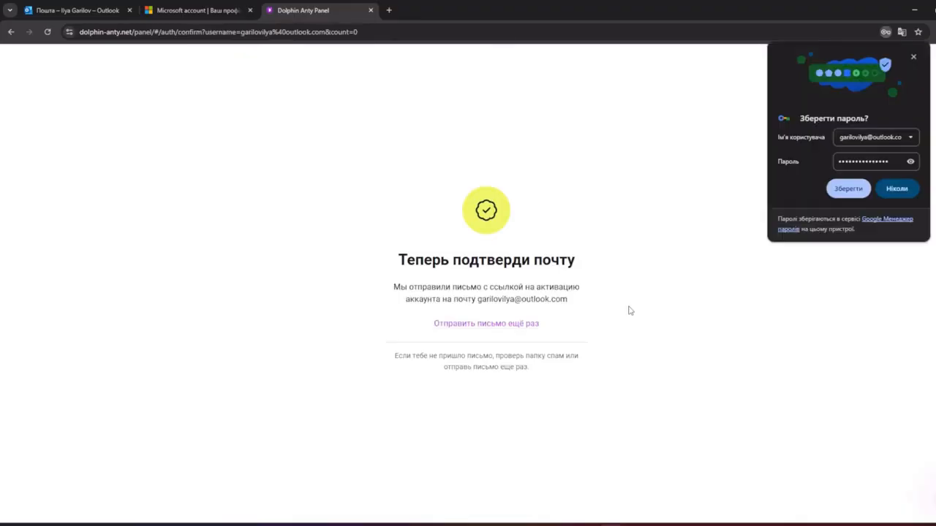
Save the password in Chrome and confirm the email from the Outlook 'Confirm your email' message
{"action": "left_click", "coordinate": [844, 192]}
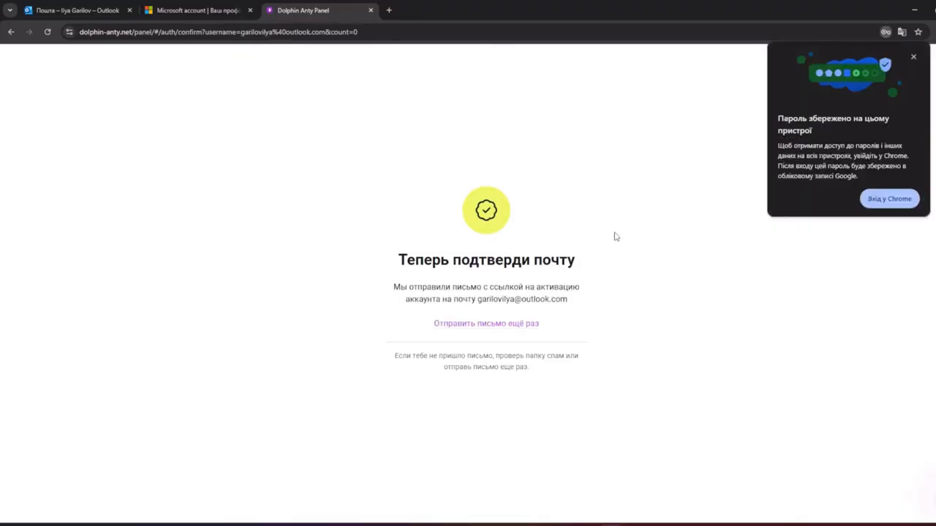
{"action": "left_click", "coordinate": [80, 10]}
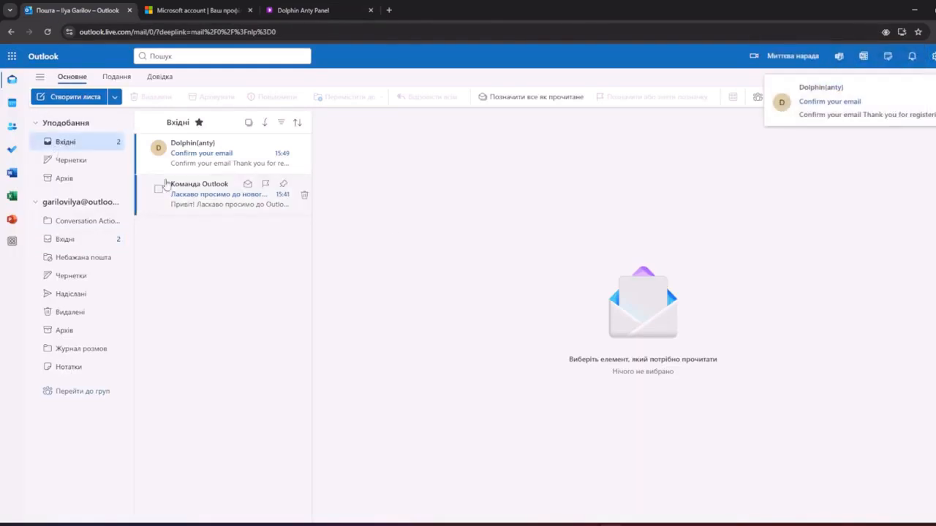
{"action": "left_click", "coordinate": [219, 163]}
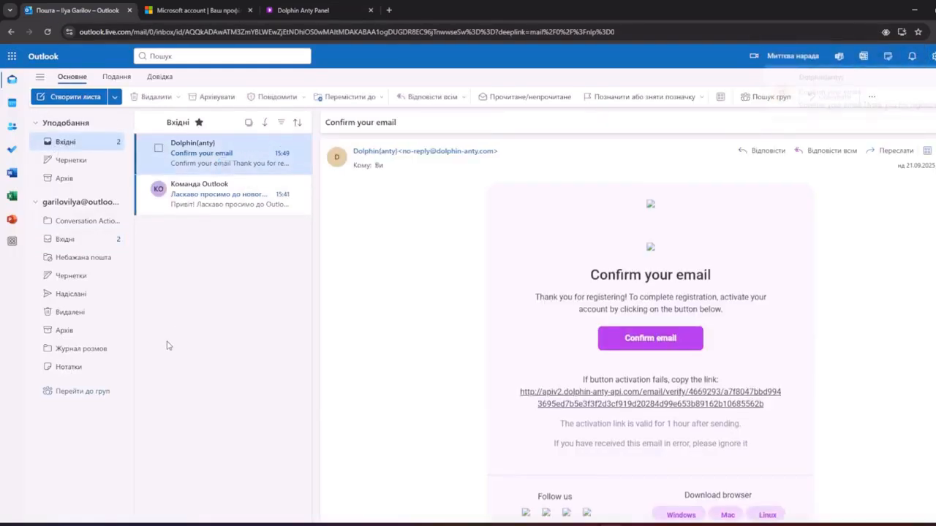
{"action": "left_click", "coordinate": [618, 352]}
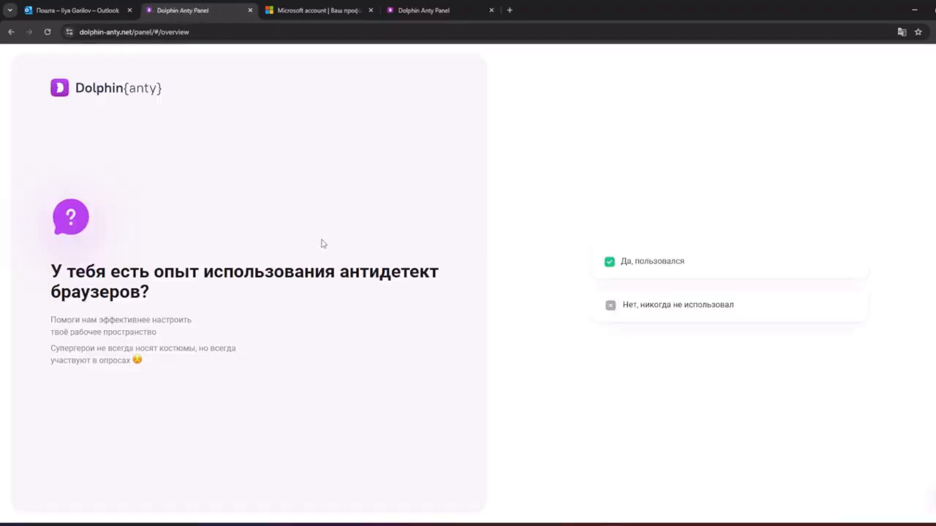
Answer the survey (experience, TikTok arbitrage, 300-500 profiles, 2 users) and open Личный кабинет
{"action": "left_click", "coordinate": [655, 257]}
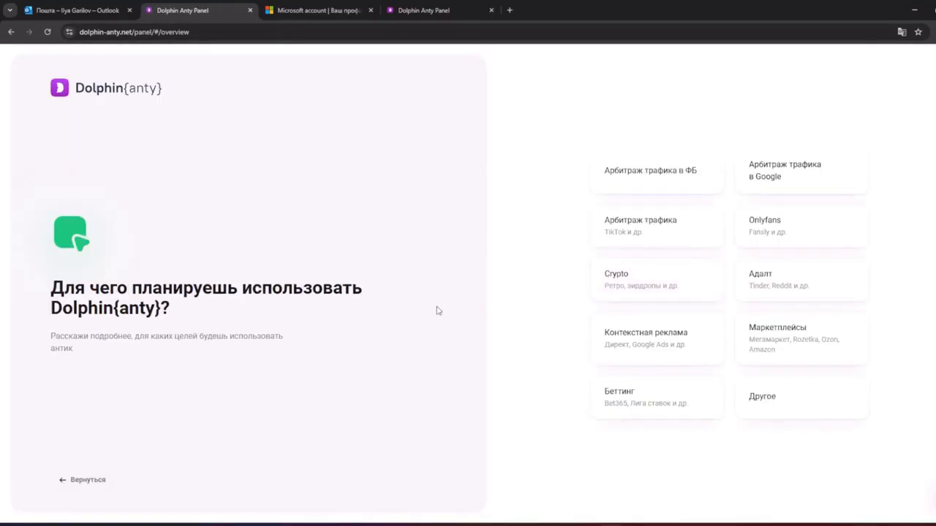
{"action": "left_click", "coordinate": [698, 237]}
{"action": "left_click", "coordinate": [640, 294]}
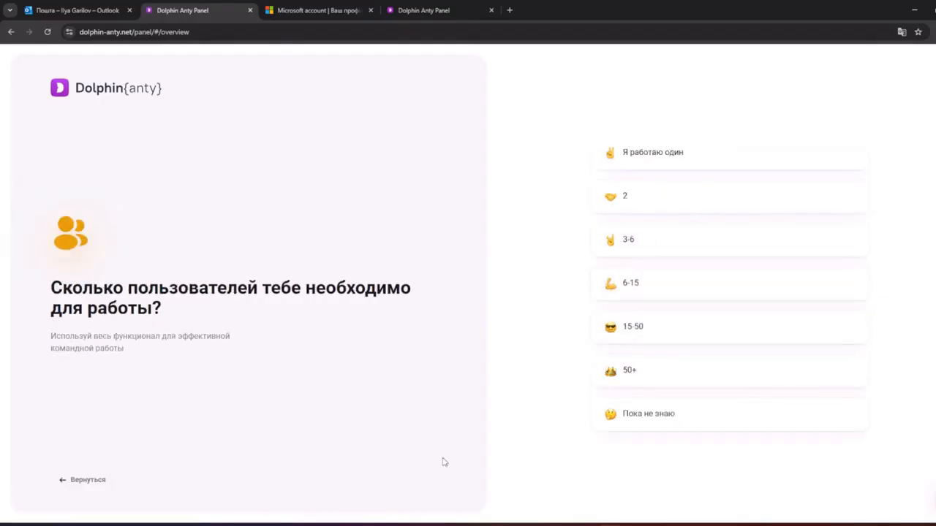
{"action": "left_click", "coordinate": [664, 201]}
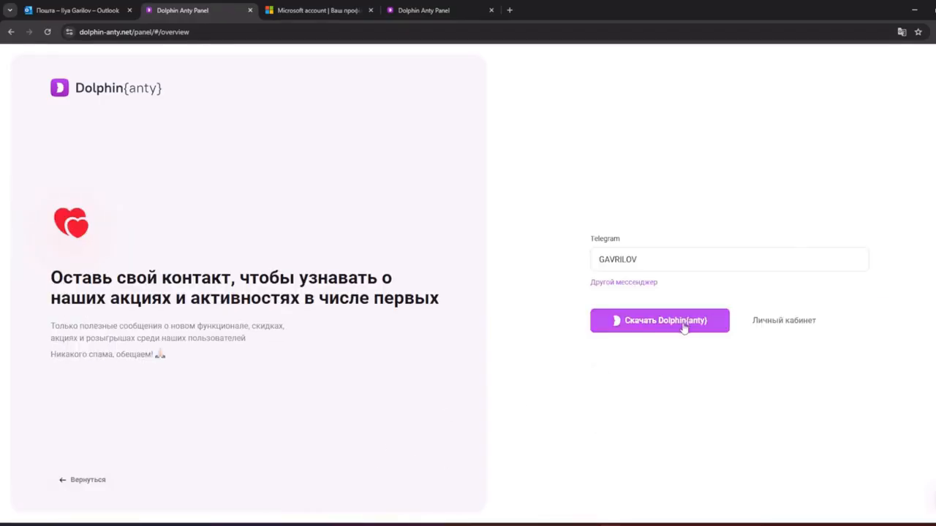
{"action": "left_click", "coordinate": [795, 326]}
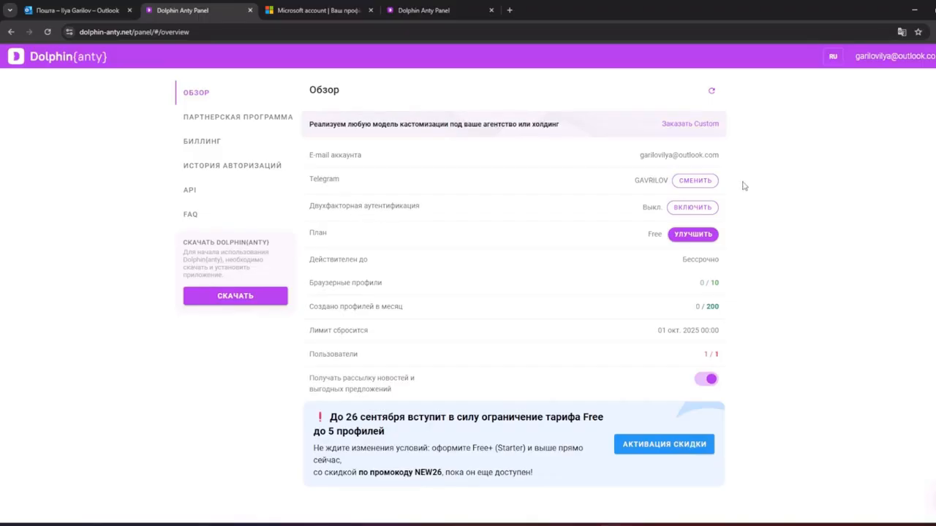
Open the paid plans via УЛУЧШИТЬ and choose the Base plan
{"action": "left_click", "coordinate": [687, 235]}
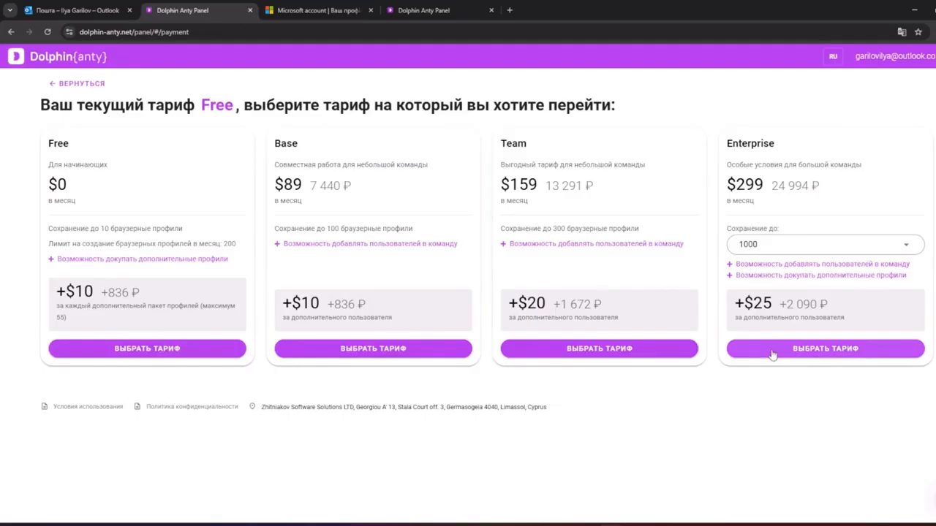
{"action": "left_click", "coordinate": [423, 349]}
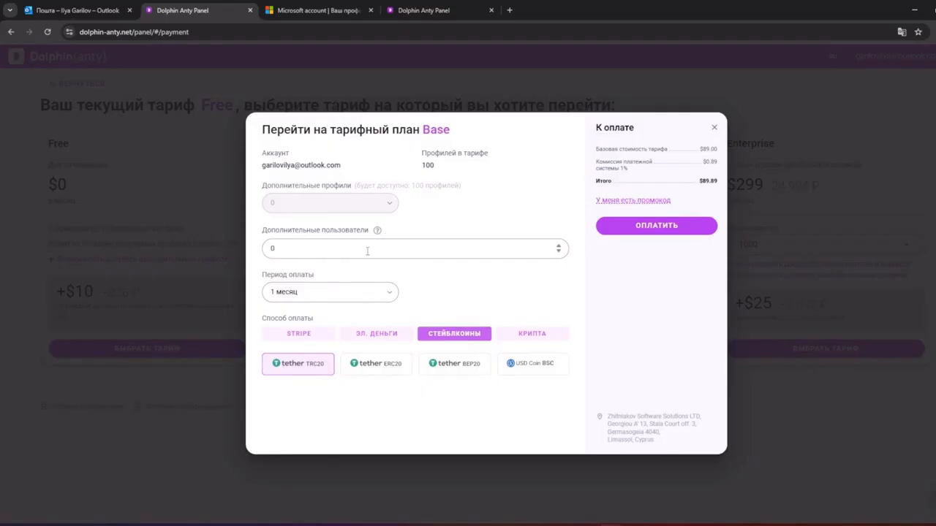
Set extra users to 3 and keep the 1-month billing period
{"action": "double_click", "coordinate": [304, 249]}
{"action": "type", "text": "3"}
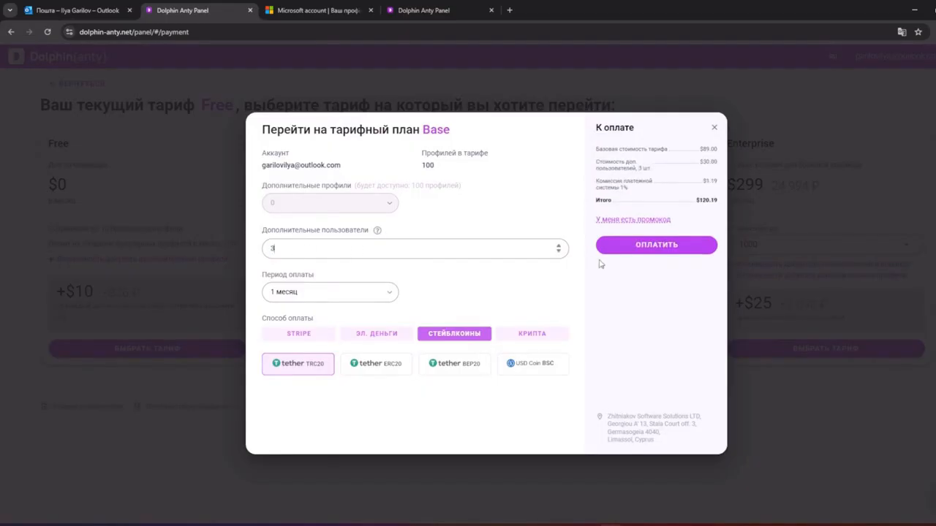
{"action": "left_click", "coordinate": [464, 200]}
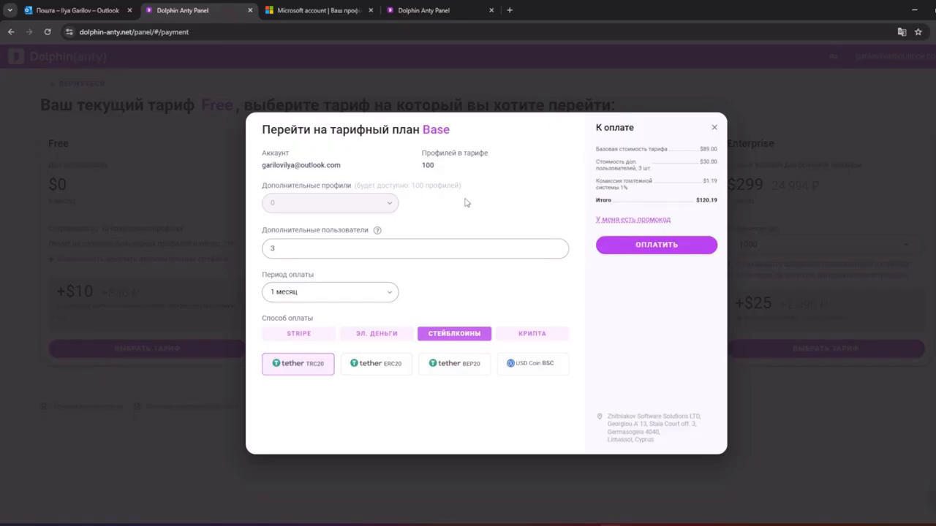
{"action": "left_click", "coordinate": [386, 295]}
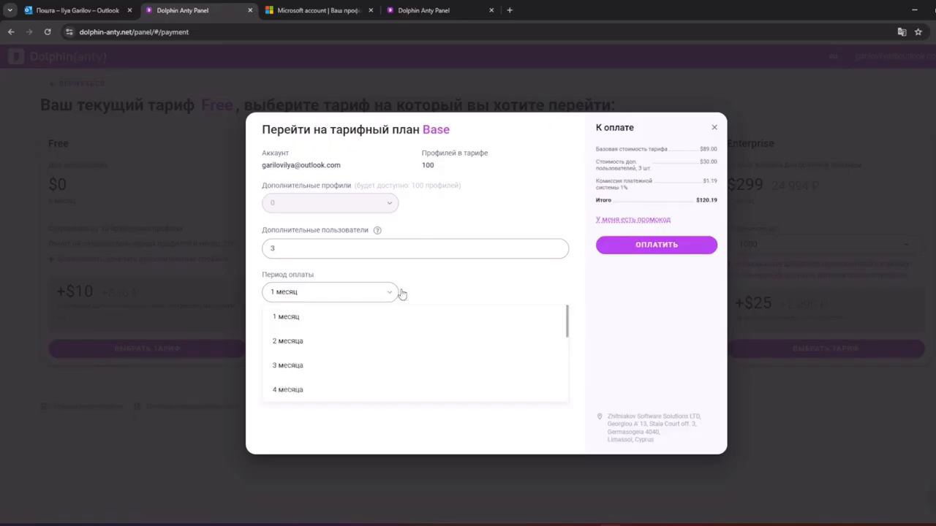
{"action": "left_click", "coordinate": [364, 323]}
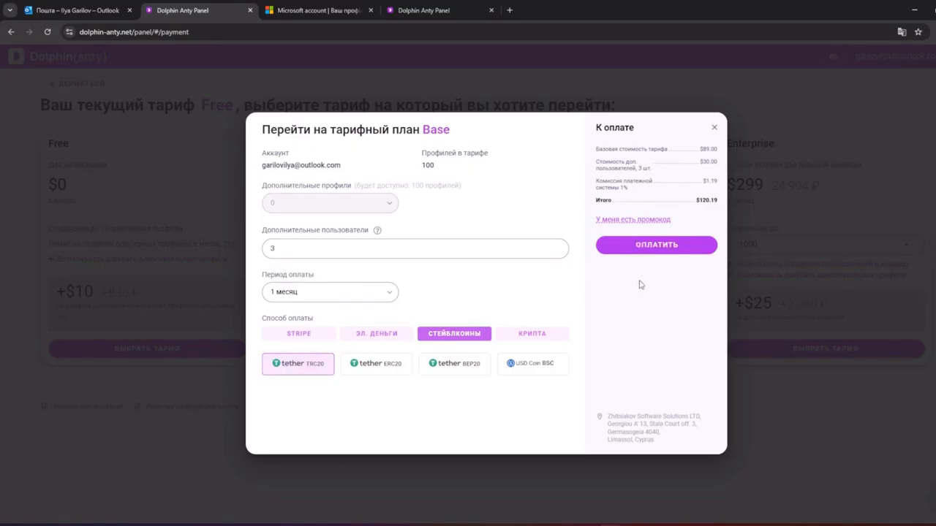
Apply promo code dolphin for 20% off and proceed to payment
{"action": "left_click", "coordinate": [646, 220]}
{"action": "key", "text": "Caps_Lock"}
{"action": "type", "text": "dolphin"}
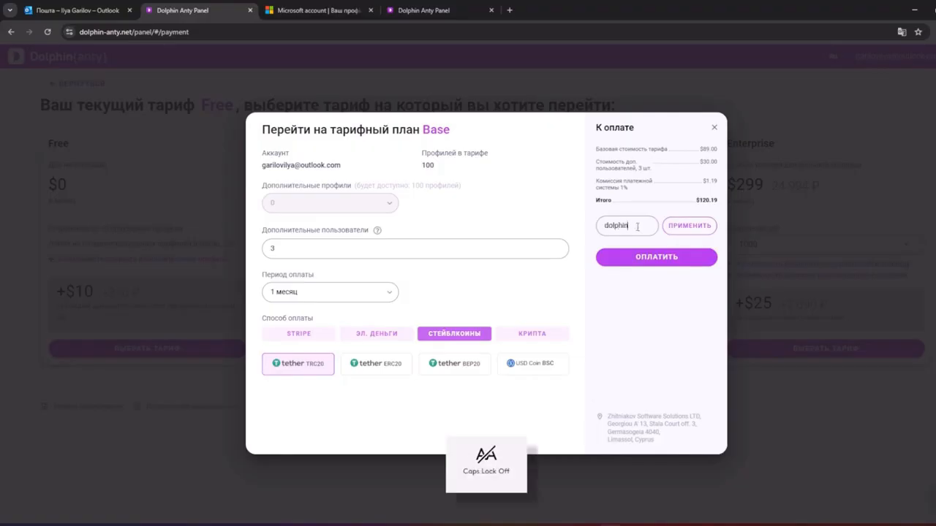
{"action": "left_click", "coordinate": [690, 228]}
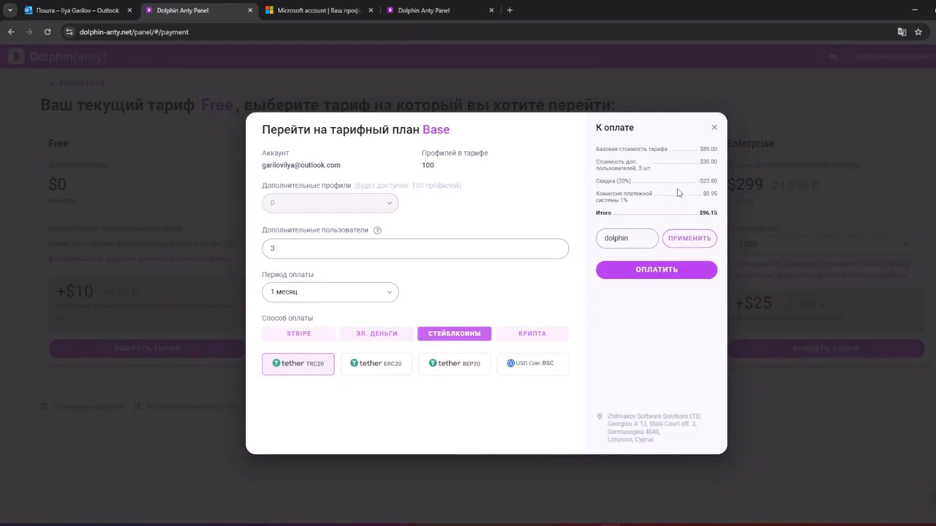
{"action": "left_click", "coordinate": [648, 273]}
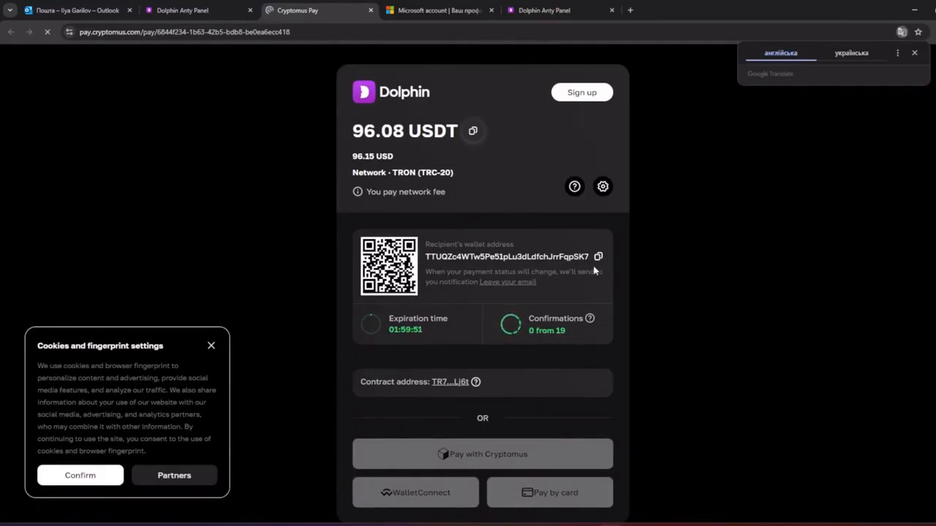
Close the Cryptomus invoice and Base plan form, then return via ВЕРНУТЬСЯ
{"action": "scroll", "coordinate": [607, 329], "scroll_direction": "down", "scroll_amount": 2}
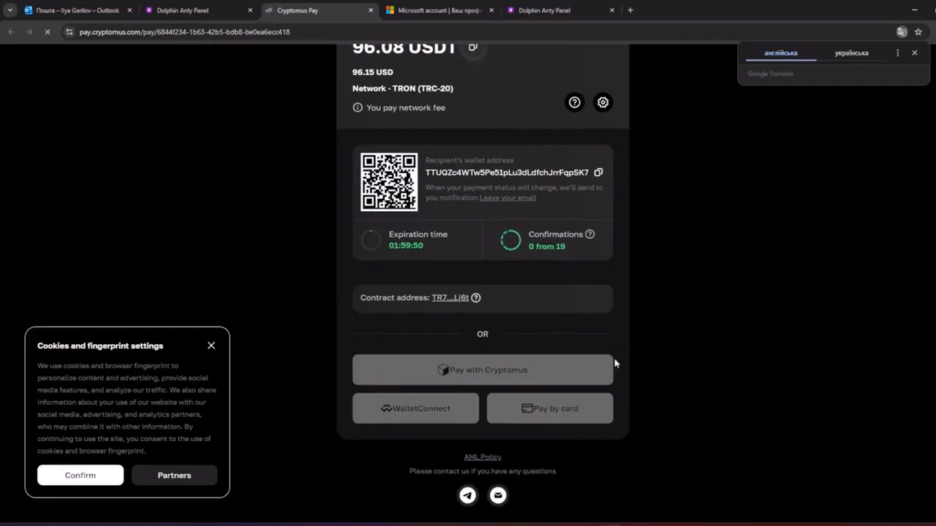
{"action": "left_click", "coordinate": [370, 10]}
{"action": "left_click", "coordinate": [713, 130]}
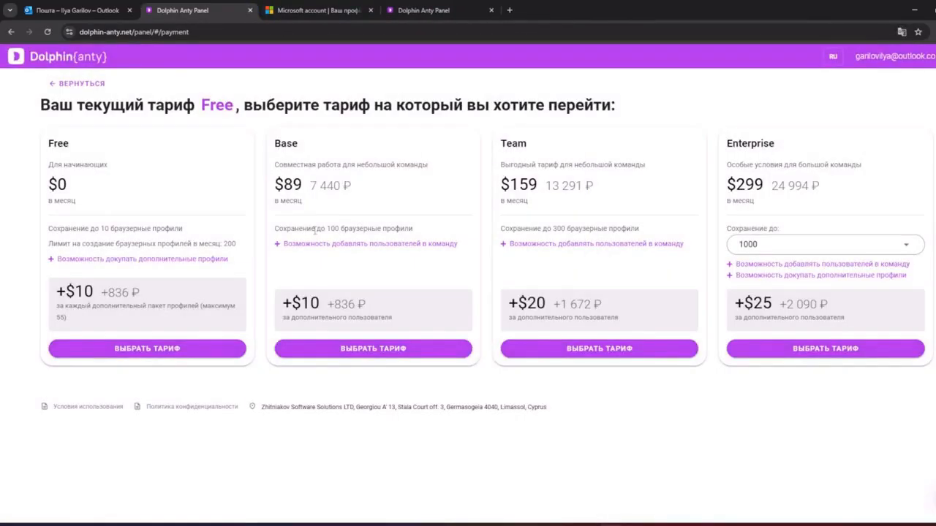
{"action": "left_click", "coordinate": [76, 84]}
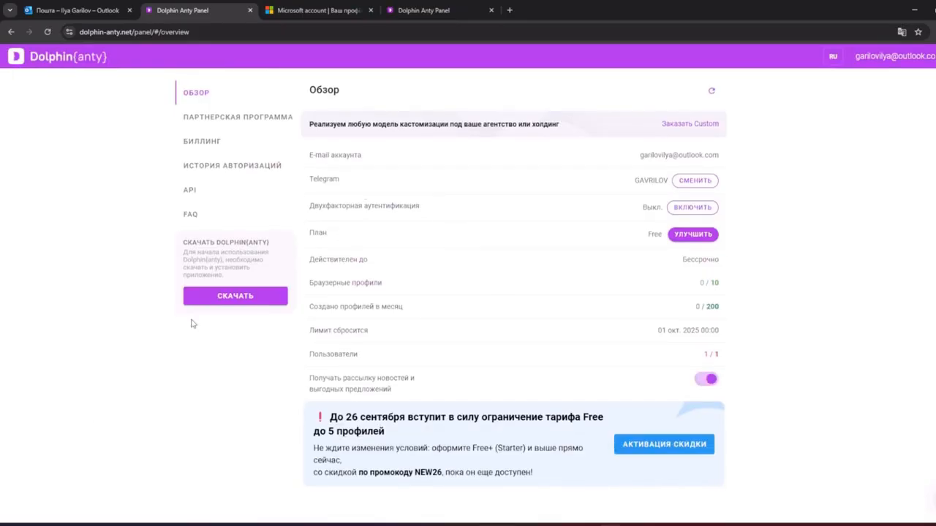
Open the download page, then finish the installer with 'Launch Dolphin Anty' checked
{"action": "left_click", "coordinate": [227, 297]}
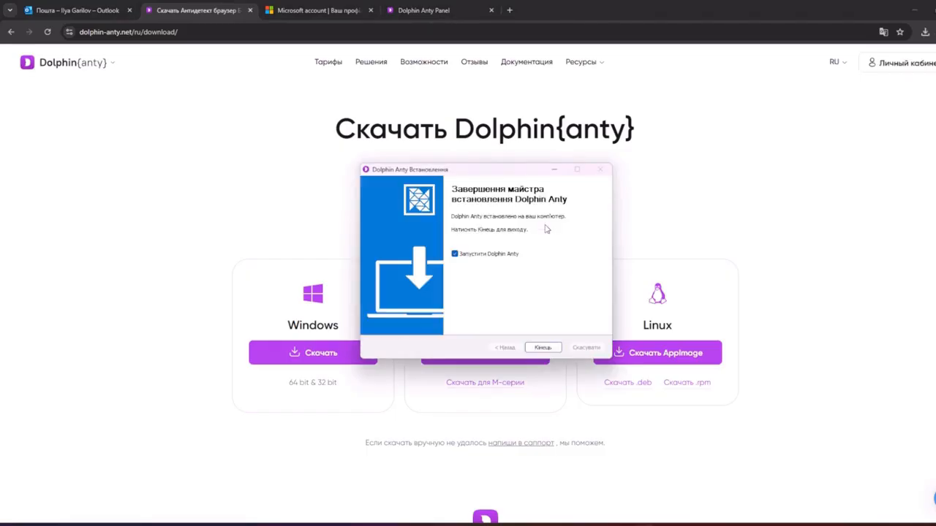
{"action": "left_click", "coordinate": [557, 348]}
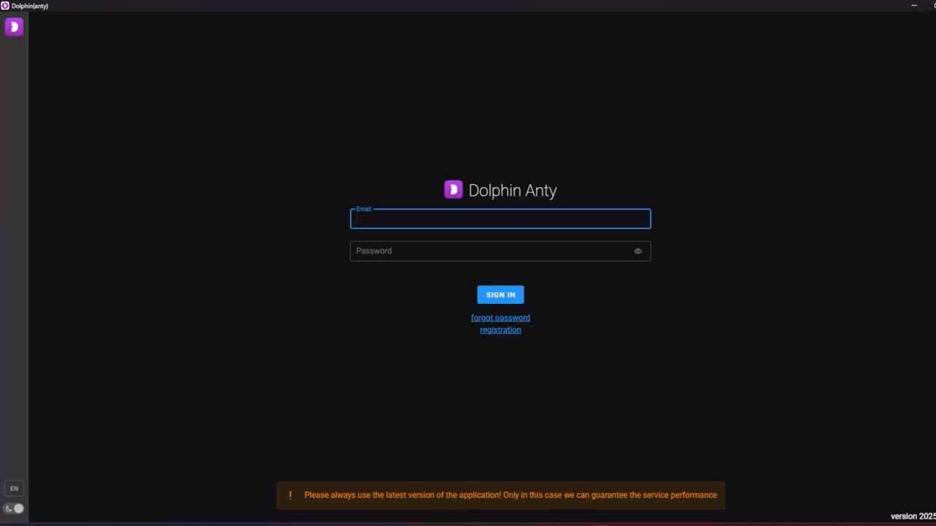
Check the confirmation email in Outlook, then sign in to Dolphin Anty with the account email and password
{"action": "mouse_move", "coordinate": [599, 524]}
{"action": "left_click", "coordinate": [609, 497]}
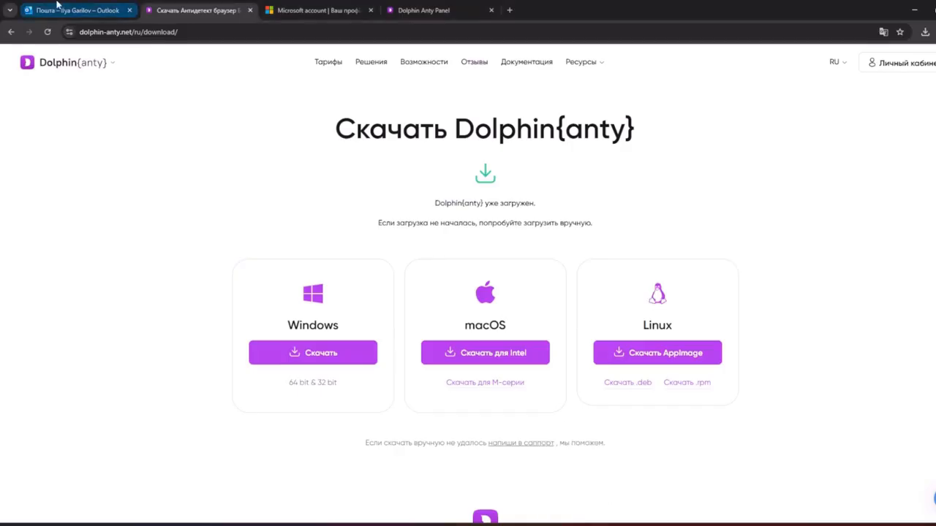
{"action": "left_click", "coordinate": [59, 6]}
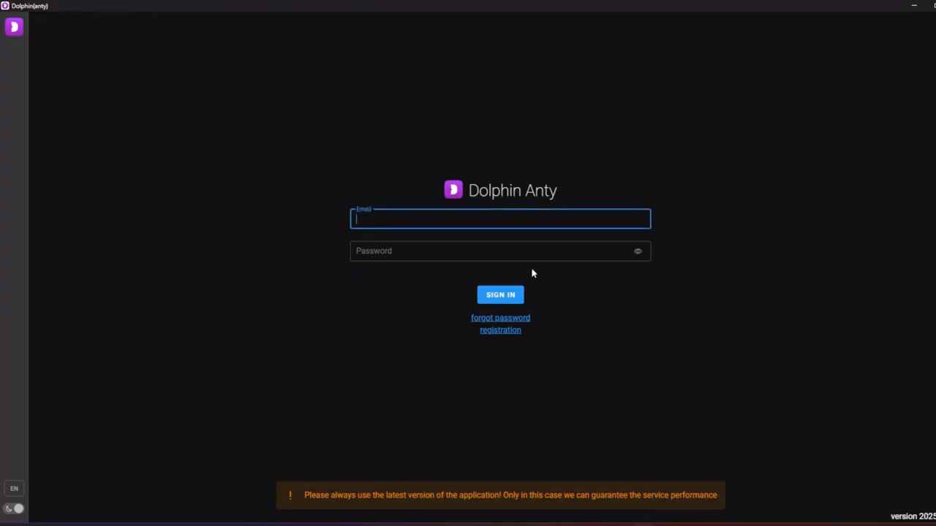
{"action": "key", "text": "ctrl+v"}
{"action": "left_click", "coordinate": [522, 258]}
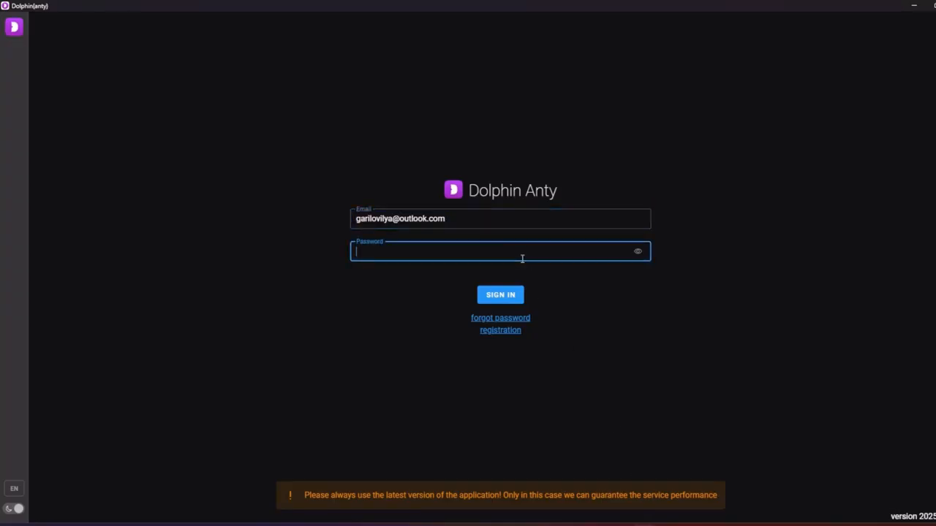
{"action": "key", "text": "Caps_Lock"}
{"action": "key", "text": "Caps_Lock"}
{"action": "key", "text": "Caps_Lock"}
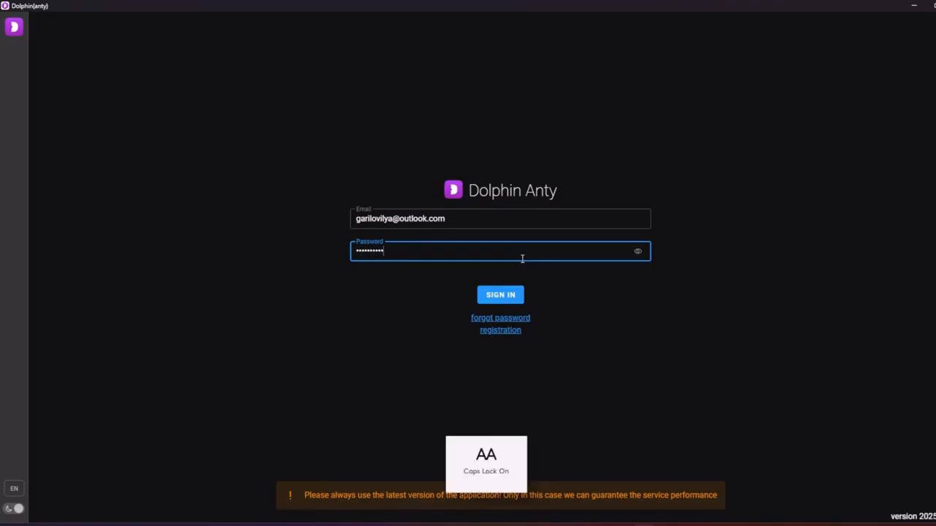
{"action": "left_click", "coordinate": [520, 293]}
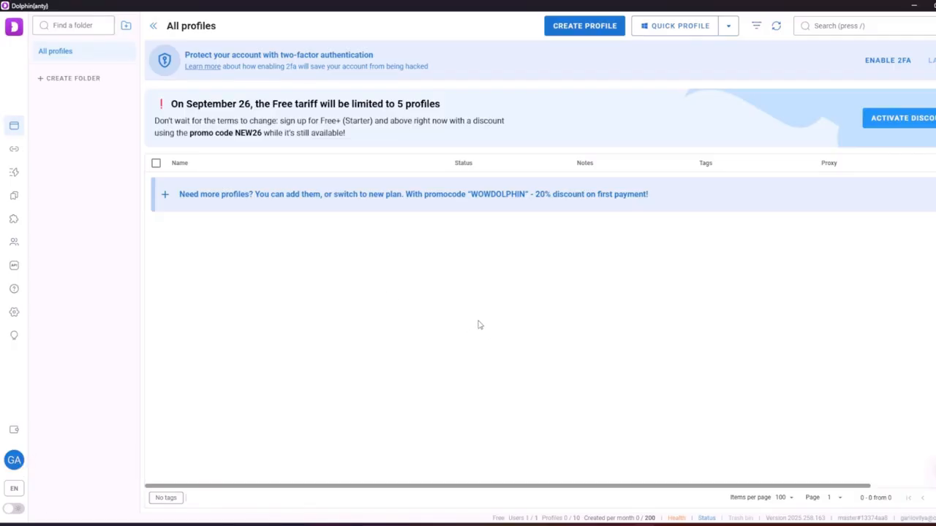
Create Profile 1 with default settings, start it and maximize its browser window
{"action": "triple_click", "coordinate": [920, 517]}
{"action": "left_click", "coordinate": [553, 32]}
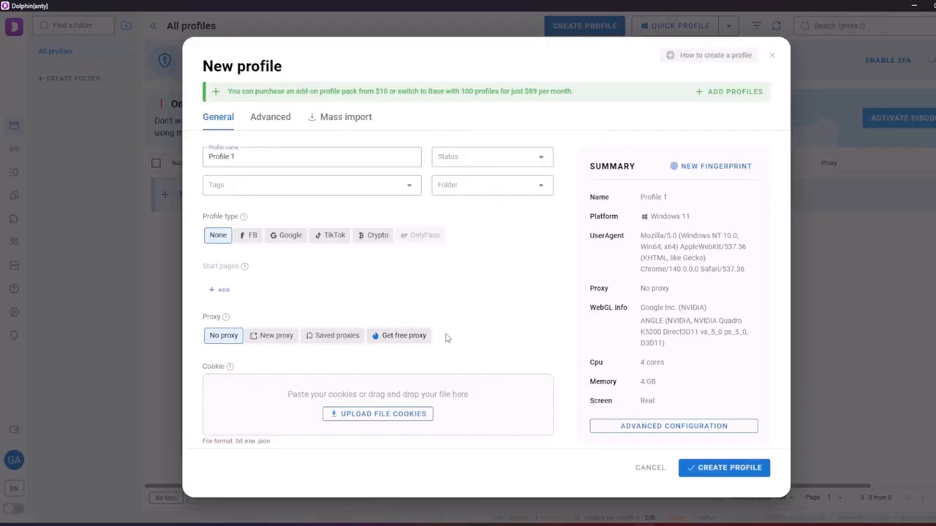
{"action": "scroll", "coordinate": [445, 325], "scroll_direction": "down", "scroll_amount": 1}
{"action": "scroll", "coordinate": [455, 319], "scroll_direction": "up", "scroll_amount": 1}
{"action": "left_click", "coordinate": [738, 467]}
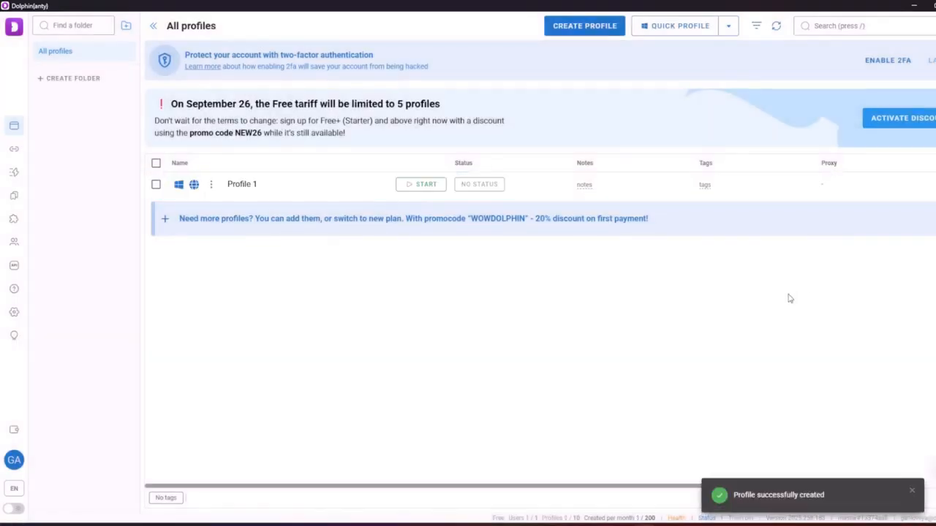
{"action": "left_click", "coordinate": [422, 184]}
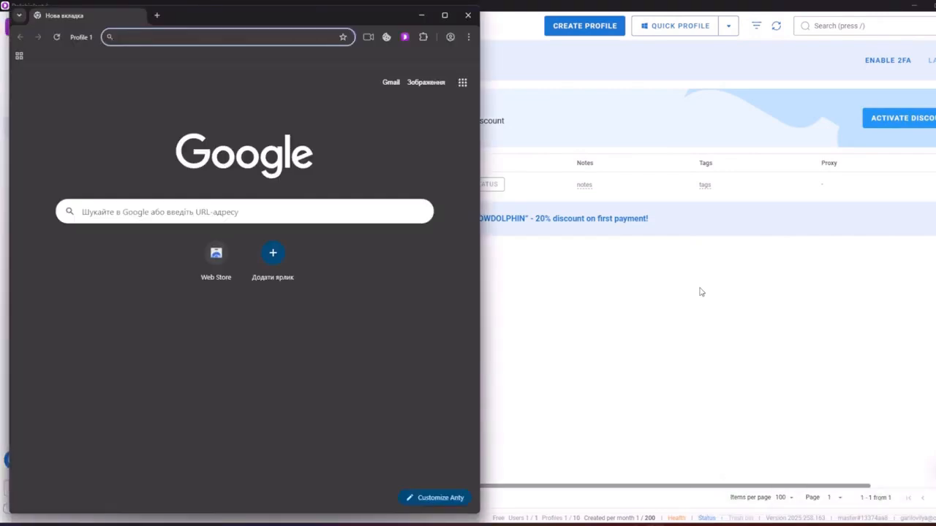
{"action": "left_click", "coordinate": [445, 15]}
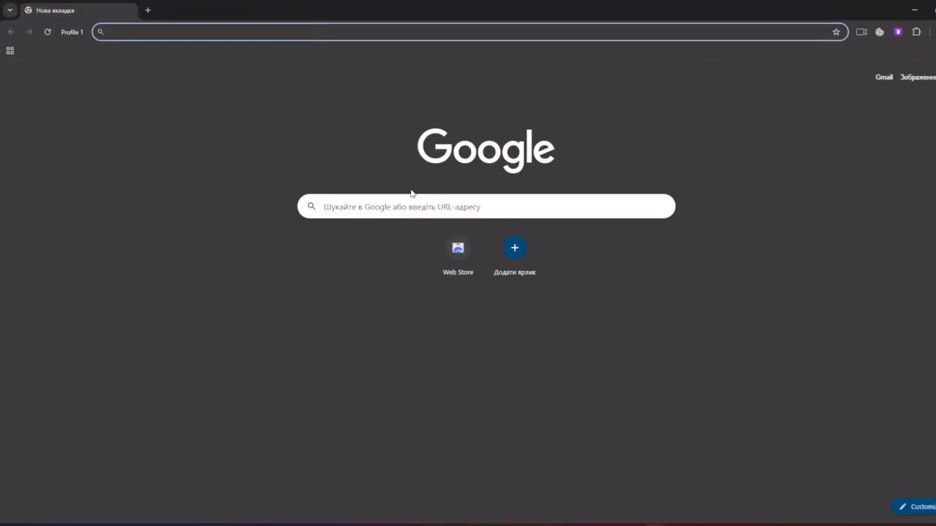
Search for 'pixelscan' and open the pixelscan.net site
{"action": "type", "text": "pixelsacan"}
{"action": "key", "text": "Return"}
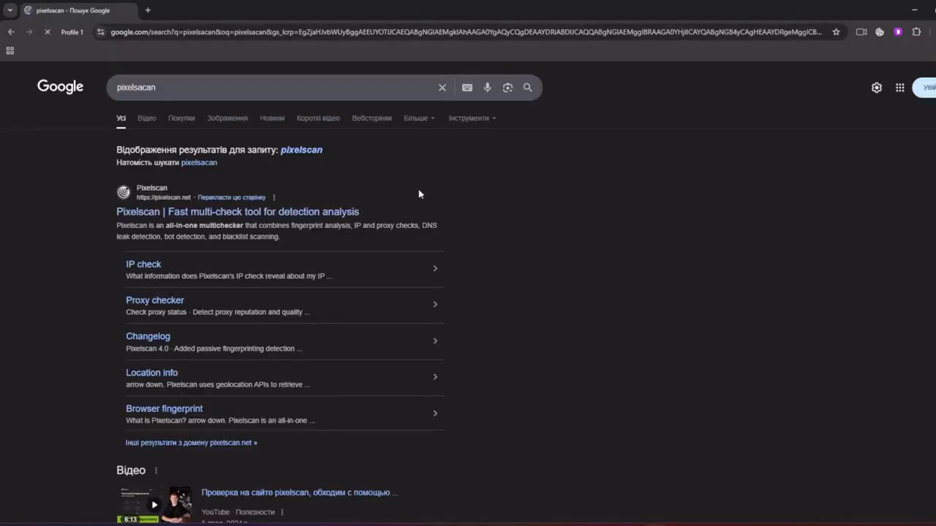
{"action": "left_click", "coordinate": [319, 211]}
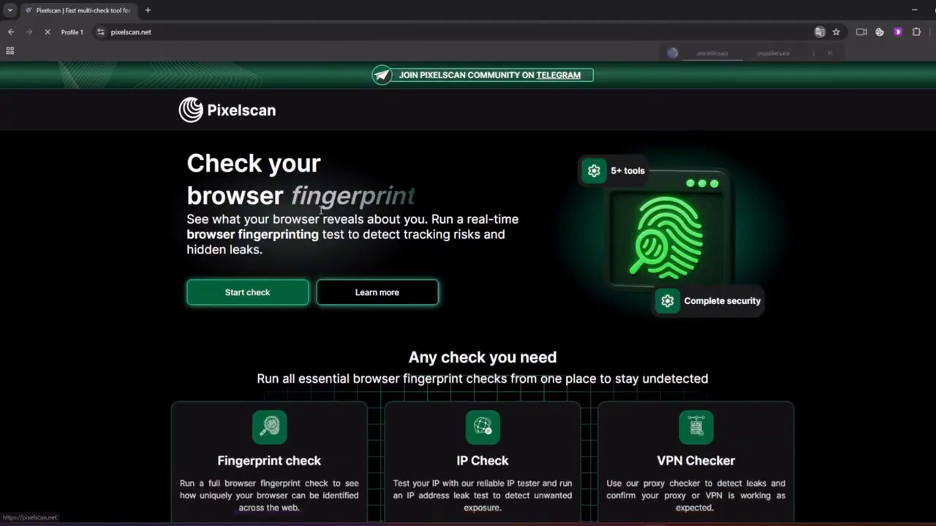
Run the Pixelscan fingerprint check and review the Consistent result
{"action": "left_click", "coordinate": [255, 296]}
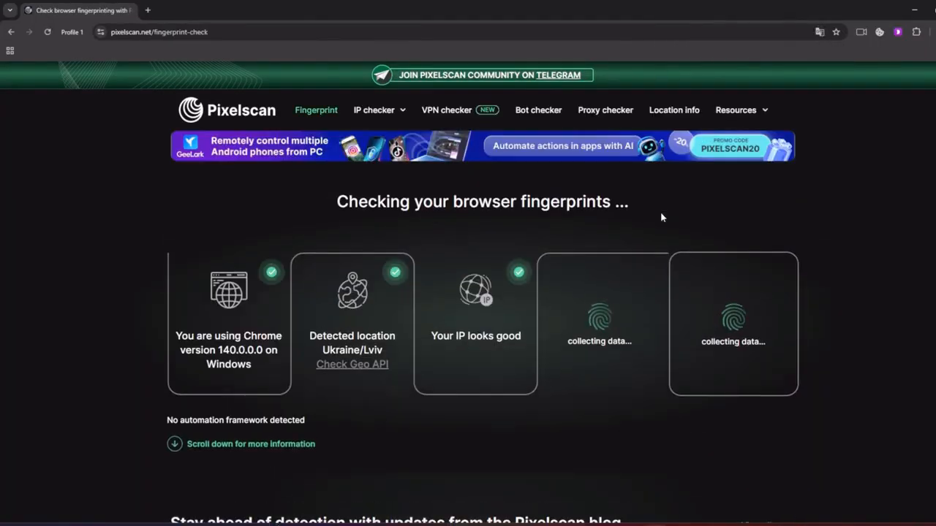
{"action": "scroll", "coordinate": [517, 334], "scroll_direction": "down", "scroll_amount": 5}
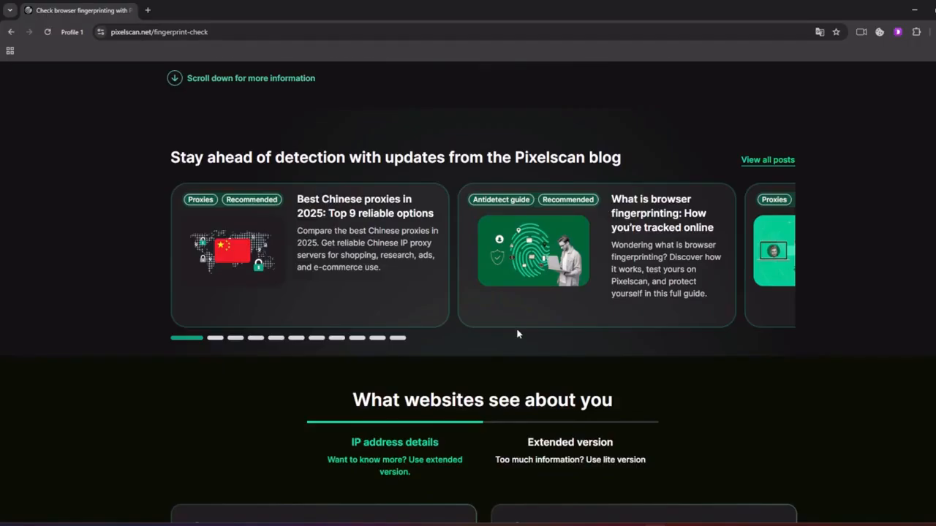
{"action": "scroll", "coordinate": [517, 334], "scroll_direction": "down", "scroll_amount": 5}
{"action": "scroll", "coordinate": [519, 334], "scroll_direction": "up", "scroll_amount": 9}
{"action": "scroll", "coordinate": [524, 333], "scroll_direction": "up", "scroll_amount": 1}
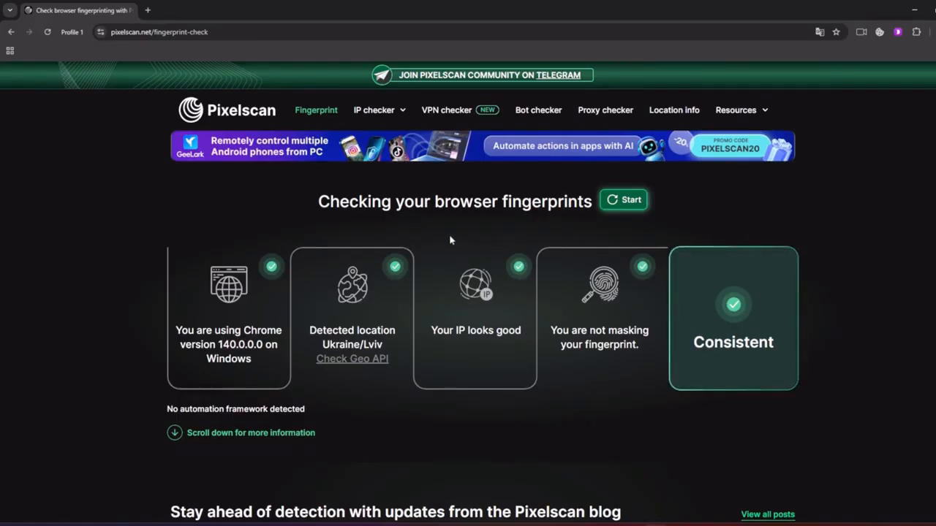
{"action": "left_click", "coordinate": [147, 10]}
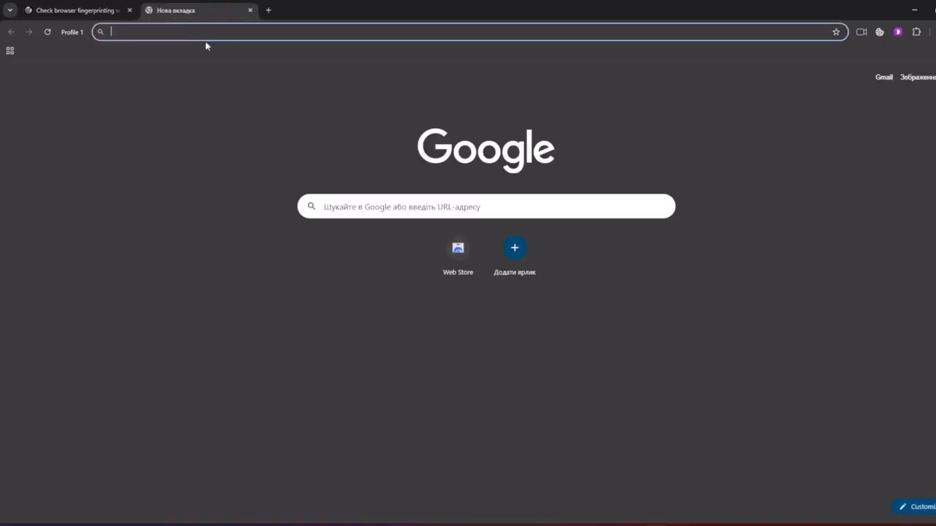
Go to google.com and start creating a Google account for personal use
{"action": "type", "text": "goo"}
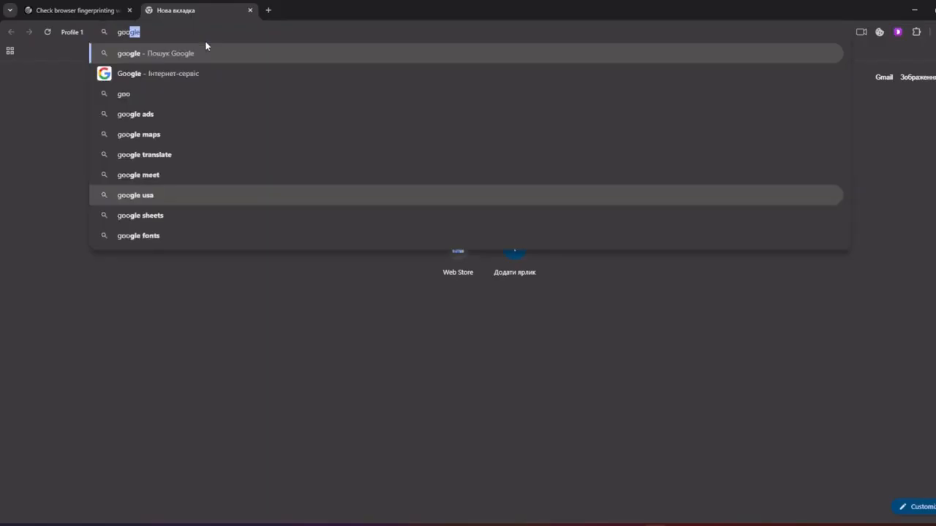
{"action": "type", "text": "gle.co"}
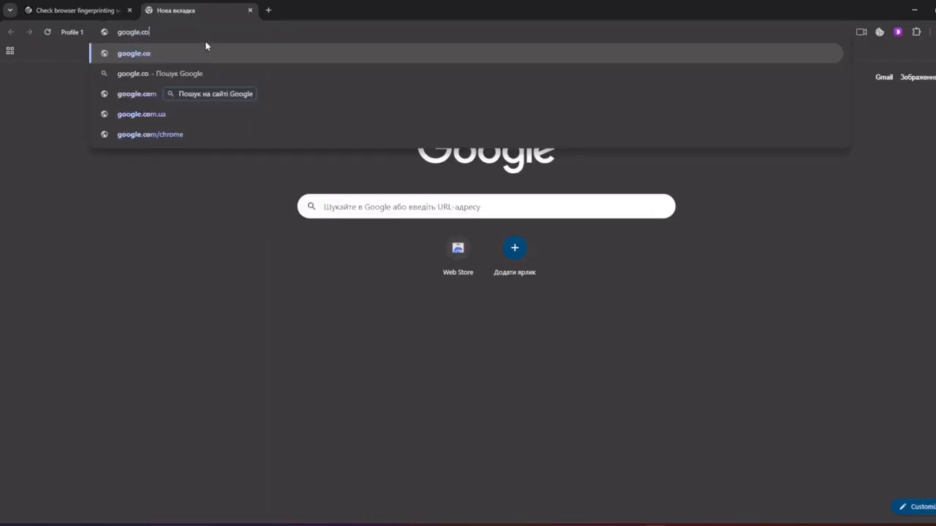
{"action": "key", "text": "Return"}
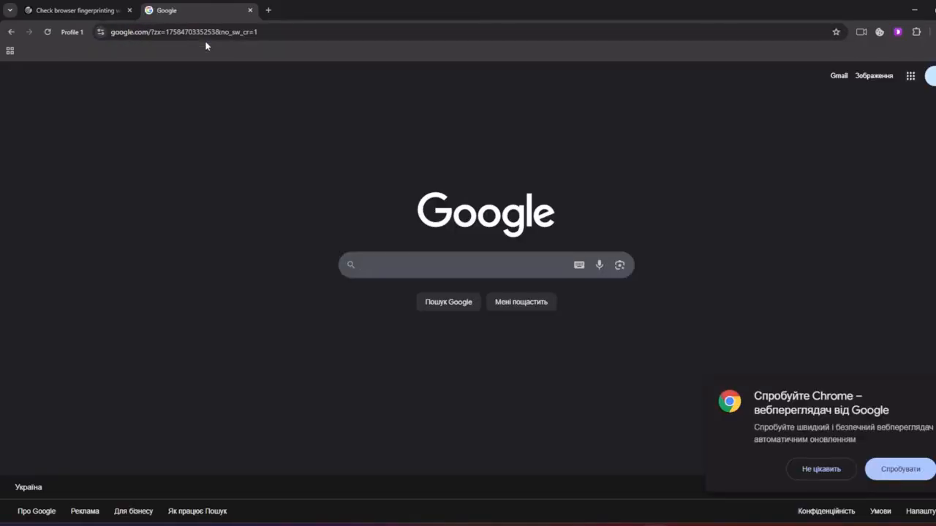
{"action": "left_click", "coordinate": [835, 474]}
{"action": "left_click", "coordinate": [928, 75]}
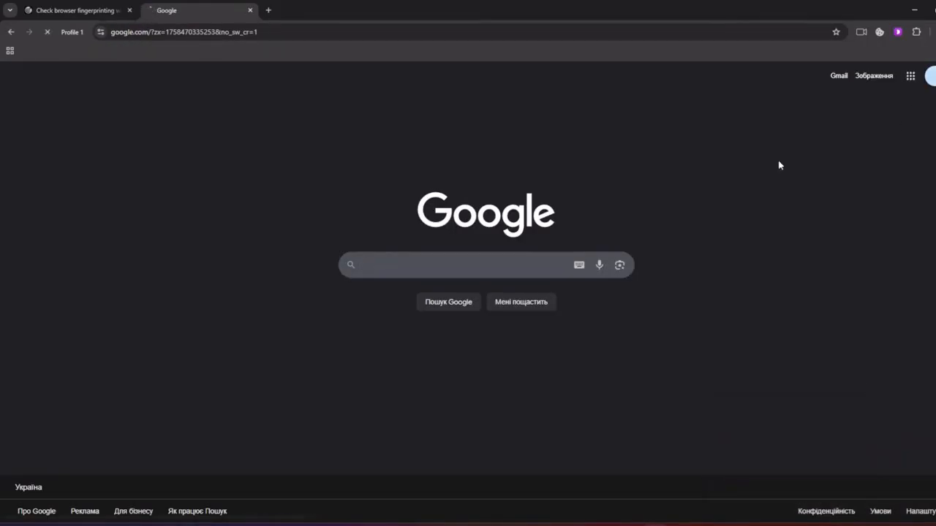
{"action": "left_click", "coordinate": [621, 349]}
{"action": "left_click", "coordinate": [658, 376]}
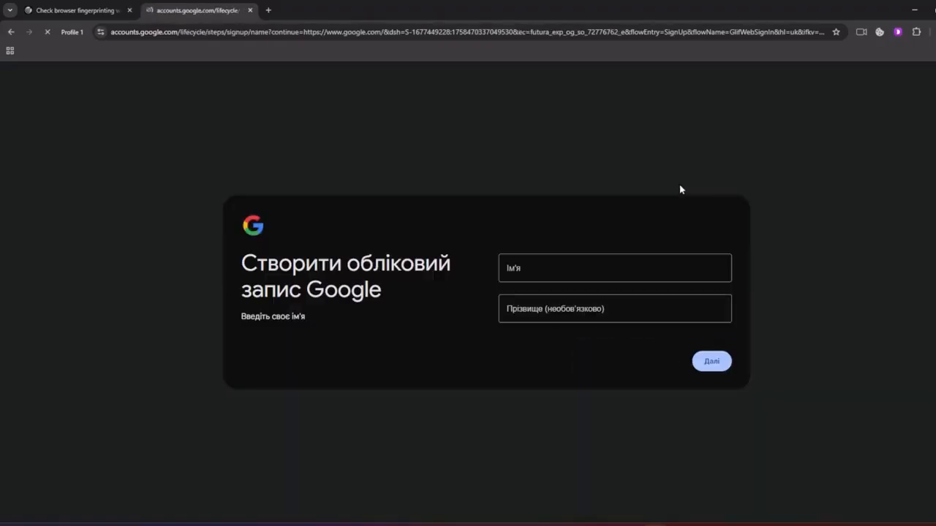
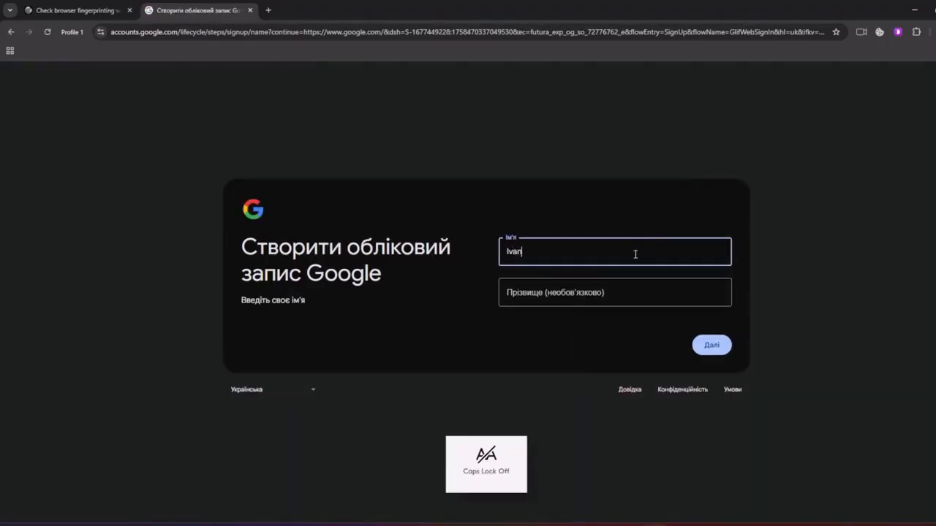
Enter the first and last name for the new account and continue
{"action": "key", "text": "Tab"}
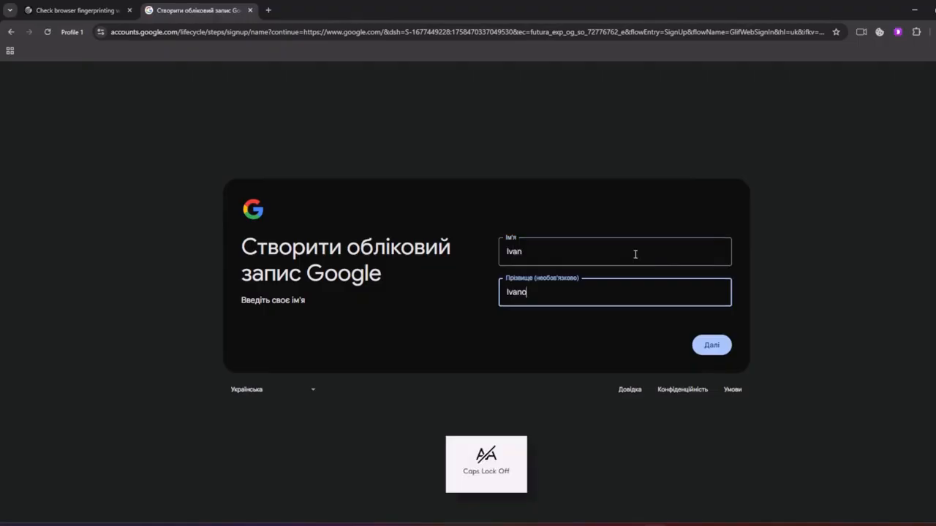
{"action": "left_click", "coordinate": [709, 345]}
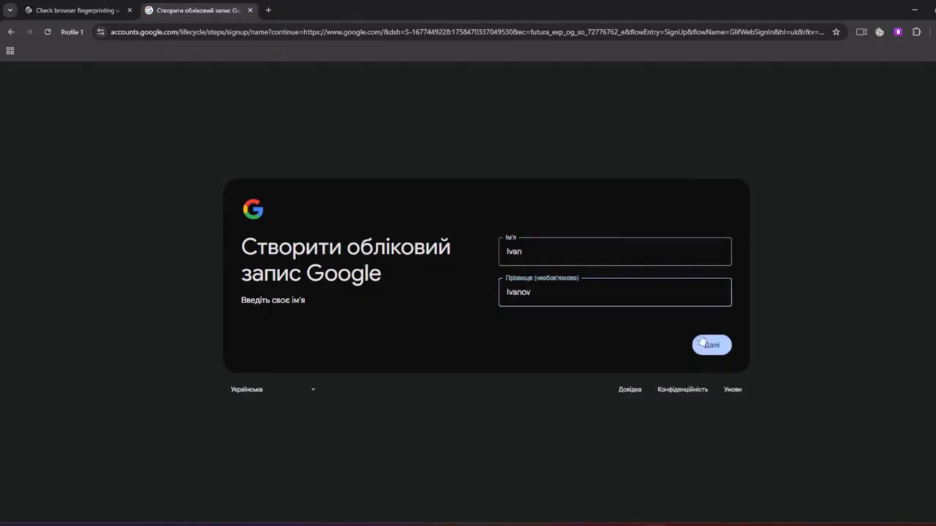
Enter birth day 12, a month and year 1990, gender Чоловік, and a Gmail username
{"action": "left_click", "coordinate": [552, 252]}
{"action": "type", "text": "12"}
{"action": "left_click", "coordinate": [622, 253]}
{"action": "left_click", "coordinate": [622, 299]}
{"action": "left_click", "coordinate": [701, 253]}
{"action": "type", "text": "1990"}
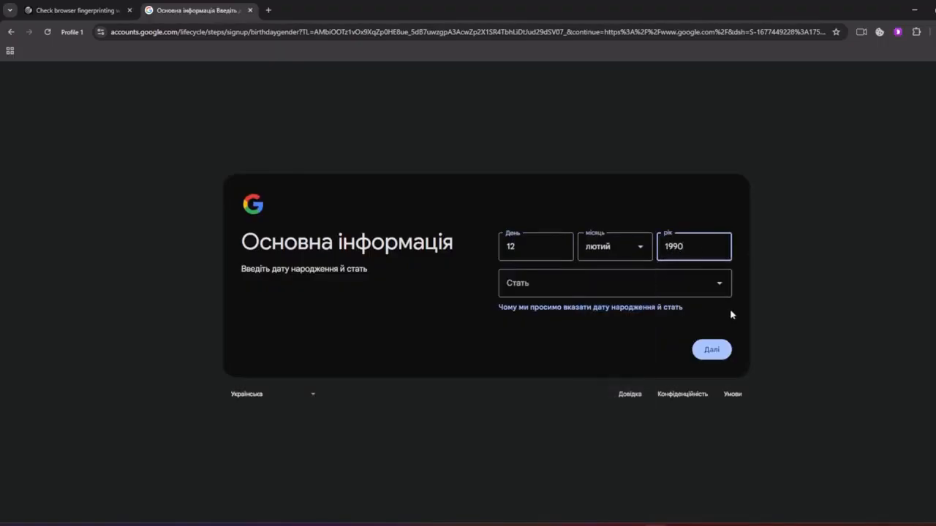
{"action": "left_click", "coordinate": [694, 285]}
{"action": "left_click", "coordinate": [522, 338]}
{"action": "left_click", "coordinate": [710, 347]}
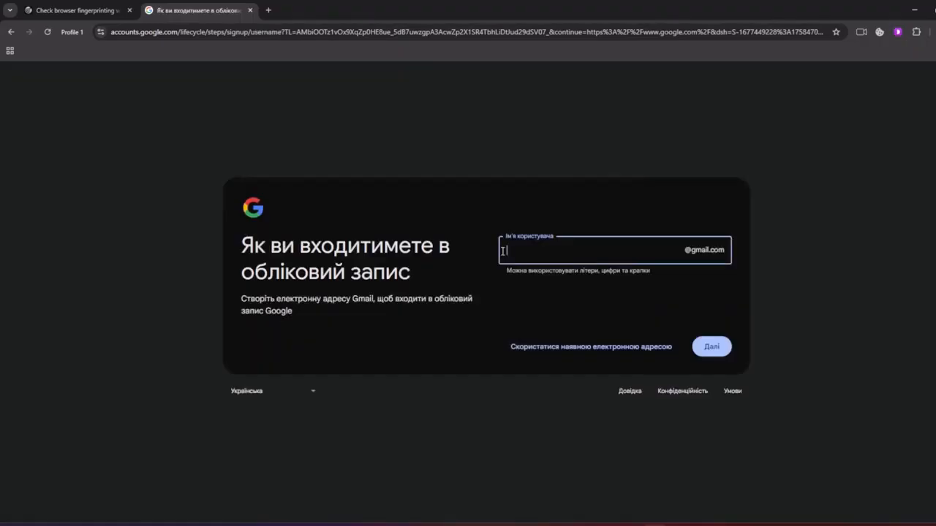
{"action": "left_click", "coordinate": [711, 346]}
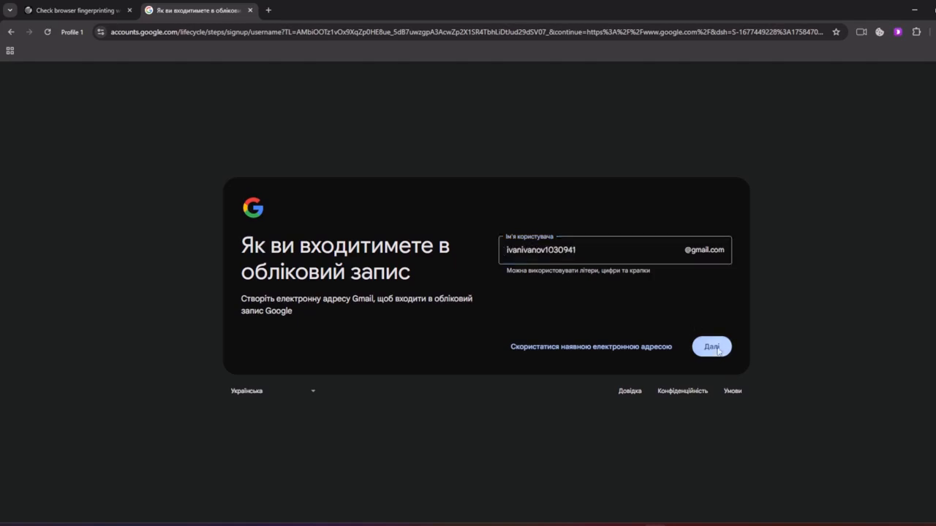
Enter and confirm the account password, then skip the recovery e-mail
{"action": "type", "text": "******"}
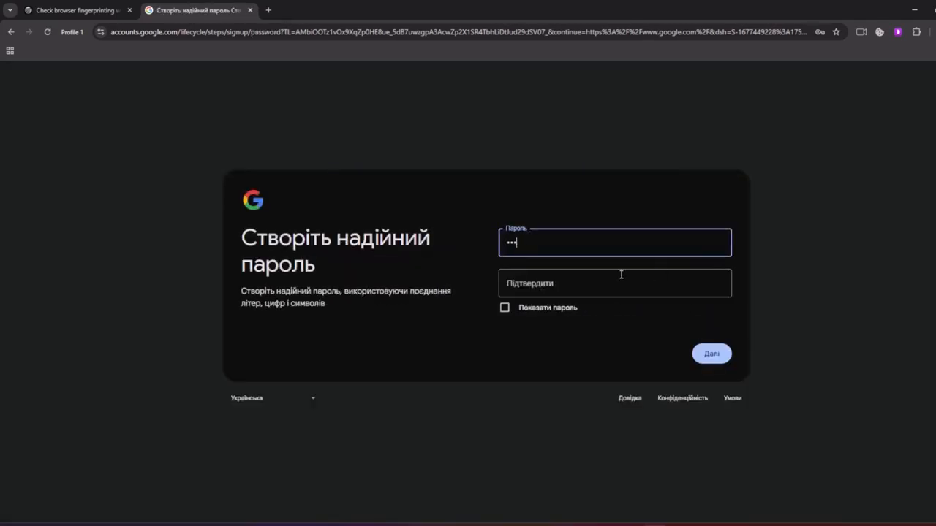
{"action": "type", "text": "****"}
{"action": "left_click", "coordinate": [621, 274]}
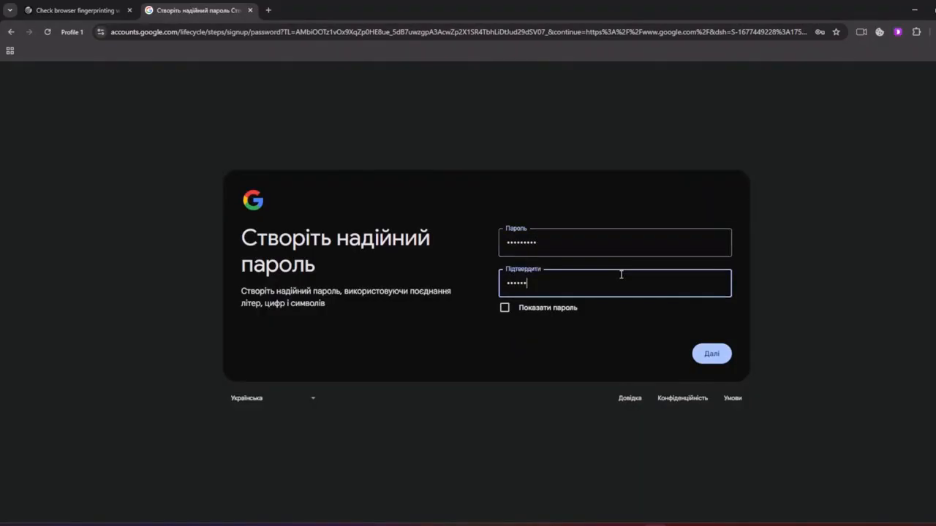
{"action": "type", "text": "*********"}
{"action": "left_click", "coordinate": [706, 354]}
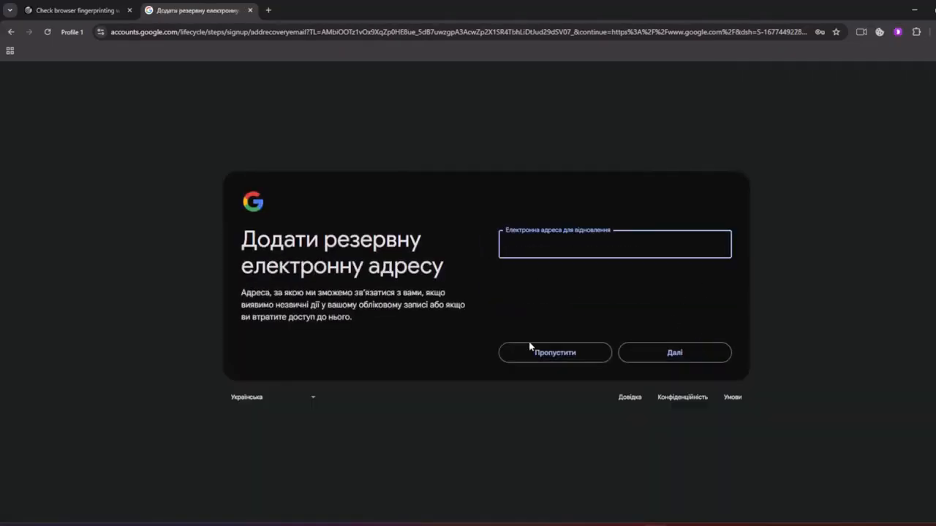
{"action": "left_click", "coordinate": [541, 360]}
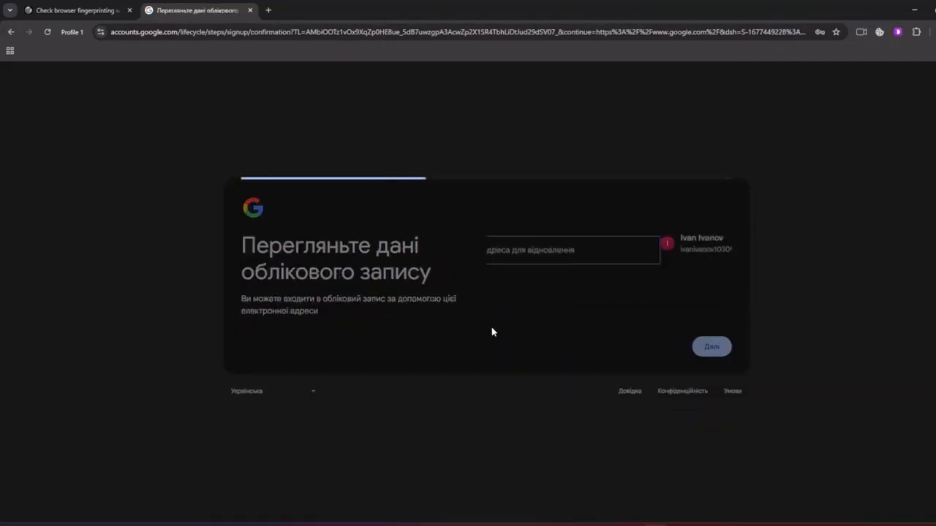
{"action": "left_click", "coordinate": [708, 351]}
Accept the privacy terms, save the password in the browser, and dismiss the Chrome promo
{"action": "scroll", "coordinate": [688, 369], "scroll_direction": "down", "scroll_amount": 5}
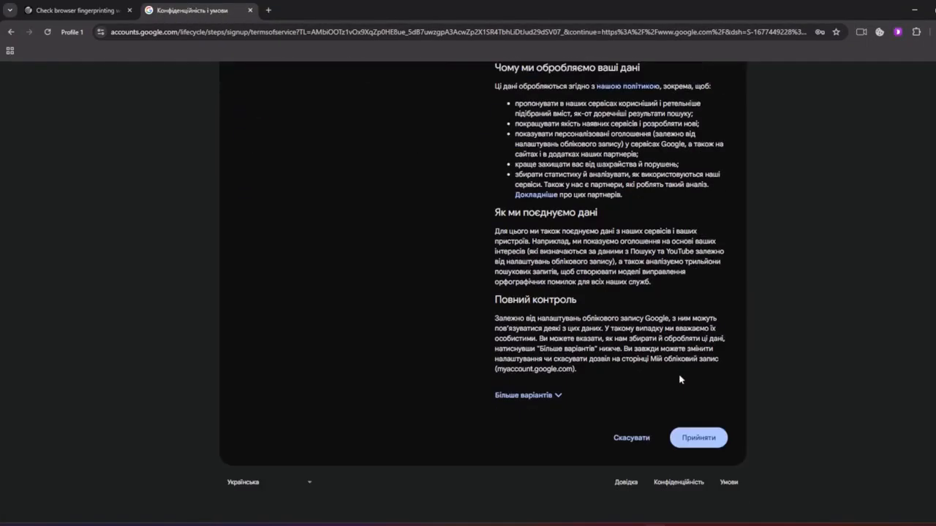
{"action": "left_click", "coordinate": [702, 442]}
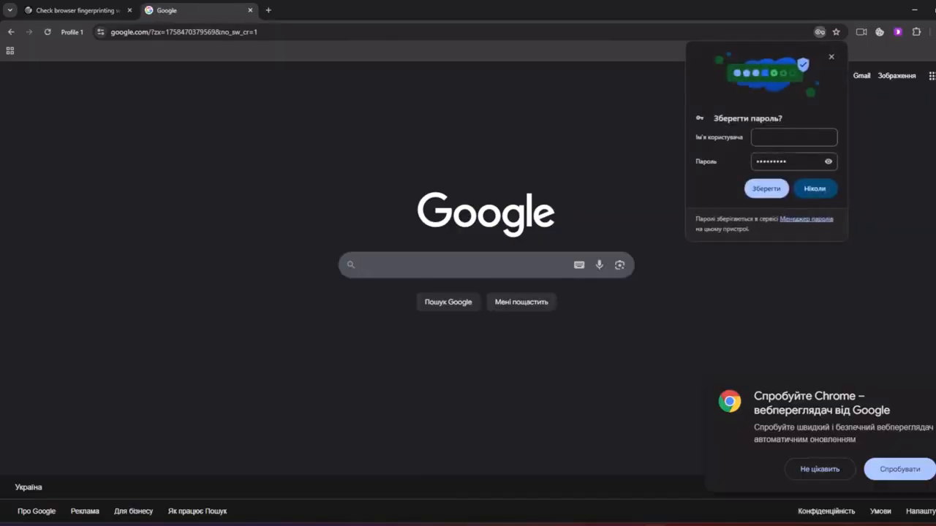
{"action": "left_click", "coordinate": [767, 191]}
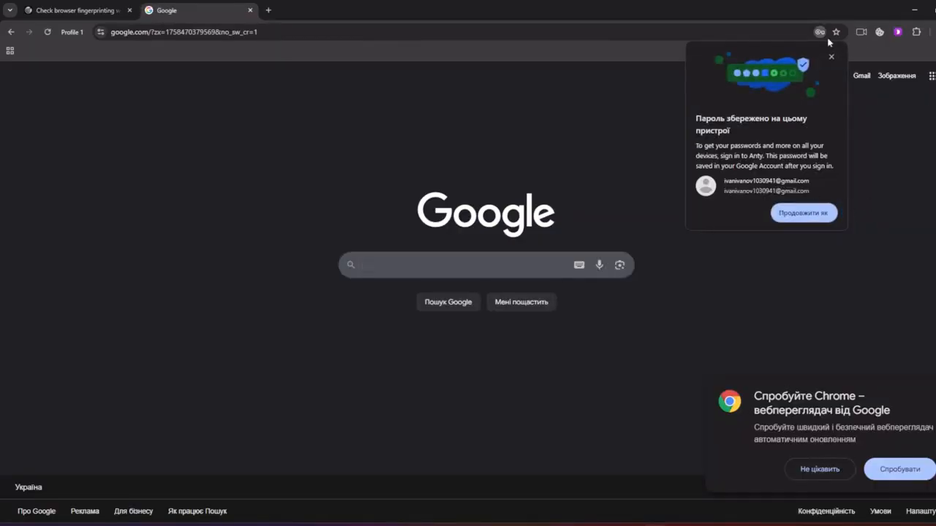
{"action": "left_click", "coordinate": [801, 471]}
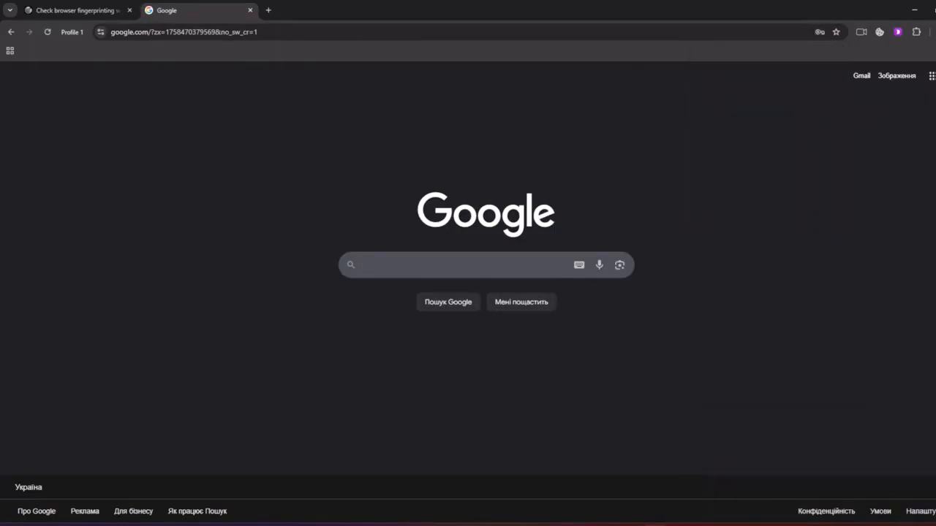
{"action": "left_click", "coordinate": [935, 76]}
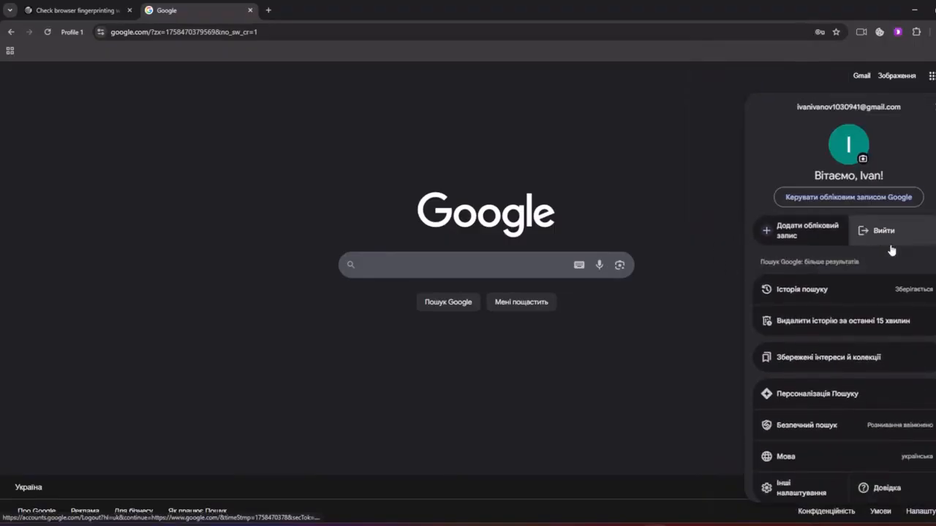
{"action": "left_click", "coordinate": [549, 161]}
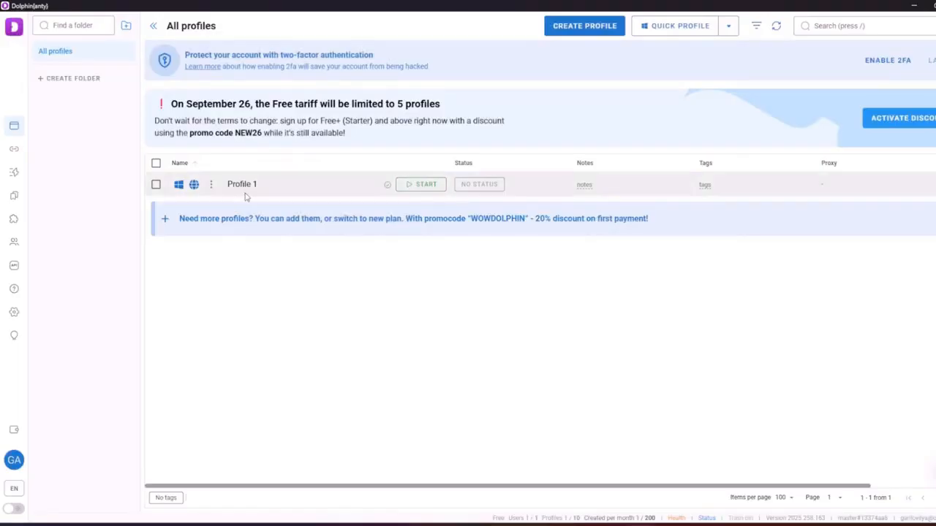
Edit Profile 1 from its right-click menu and show the Advanced tab
{"action": "right_click", "coordinate": [212, 184]}
{"action": "left_click", "coordinate": [236, 207]}
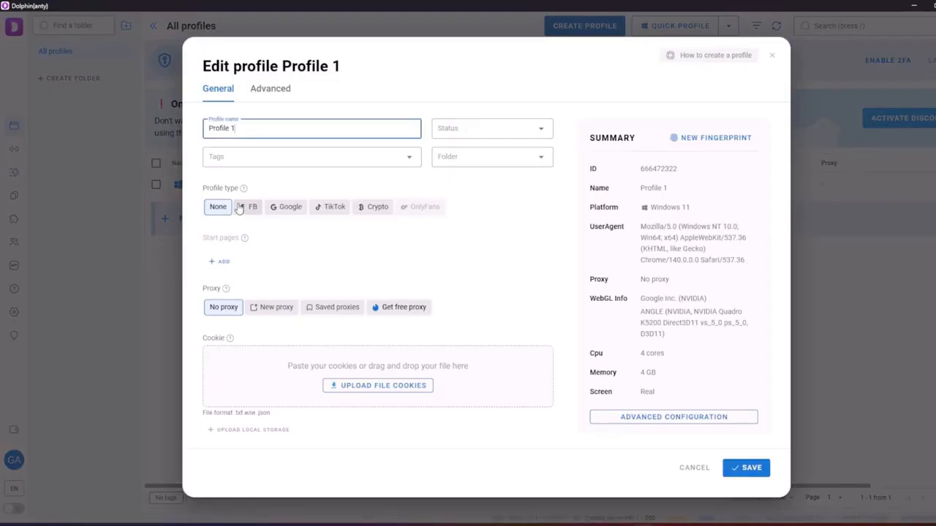
{"action": "scroll", "coordinate": [245, 201], "scroll_direction": "down", "scroll_amount": 1}
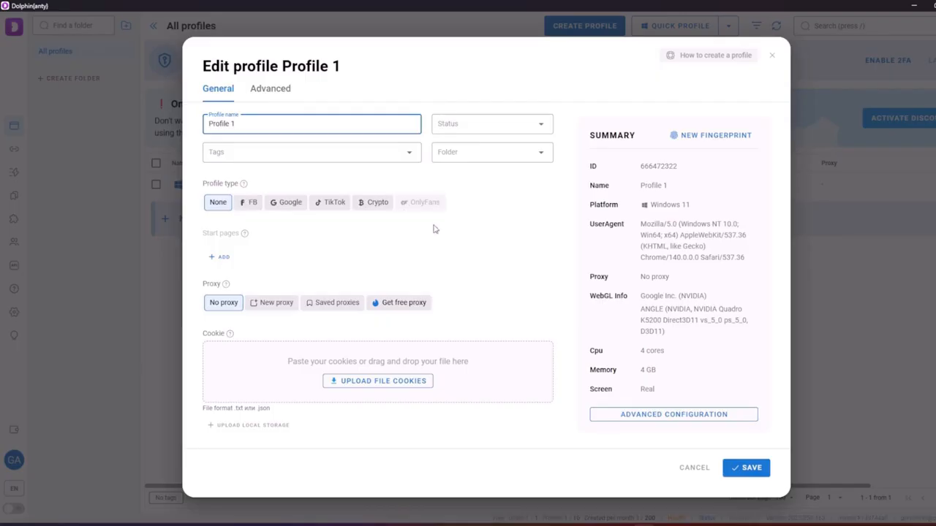
{"action": "left_click", "coordinate": [279, 93]}
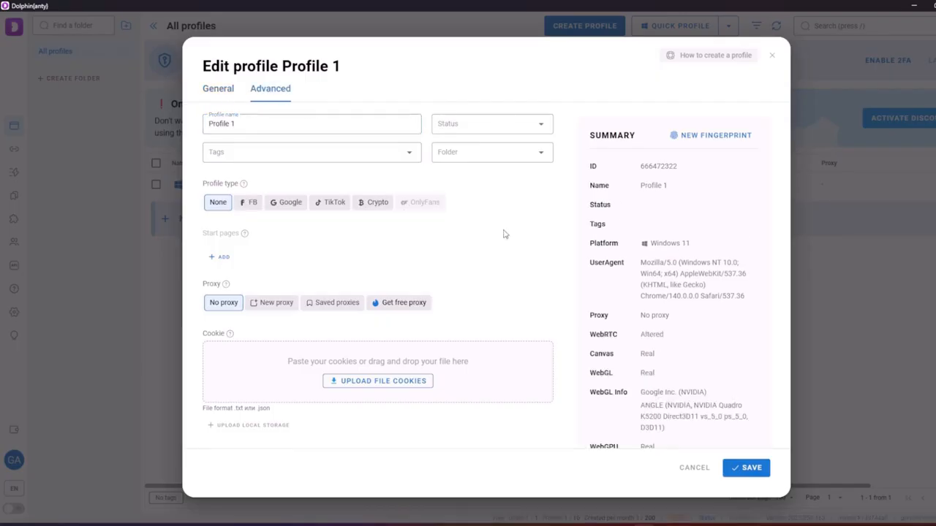
Switch DeviceName to Manual, regenerate the name three times, and save Profile 1
{"action": "scroll", "coordinate": [504, 235], "scroll_direction": "down", "scroll_amount": 4}
{"action": "scroll", "coordinate": [504, 235], "scroll_direction": "down", "scroll_amount": 5}
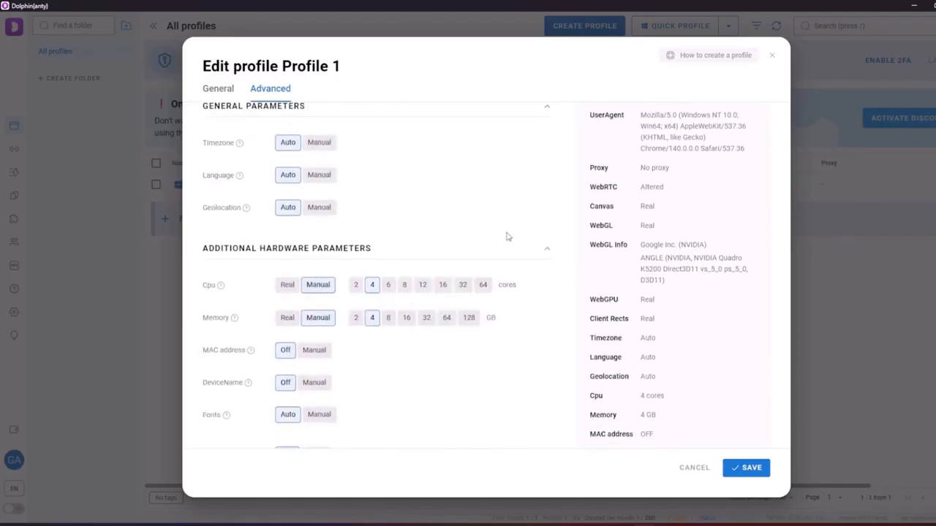
{"action": "scroll", "coordinate": [508, 236], "scroll_direction": "down", "scroll_amount": 1}
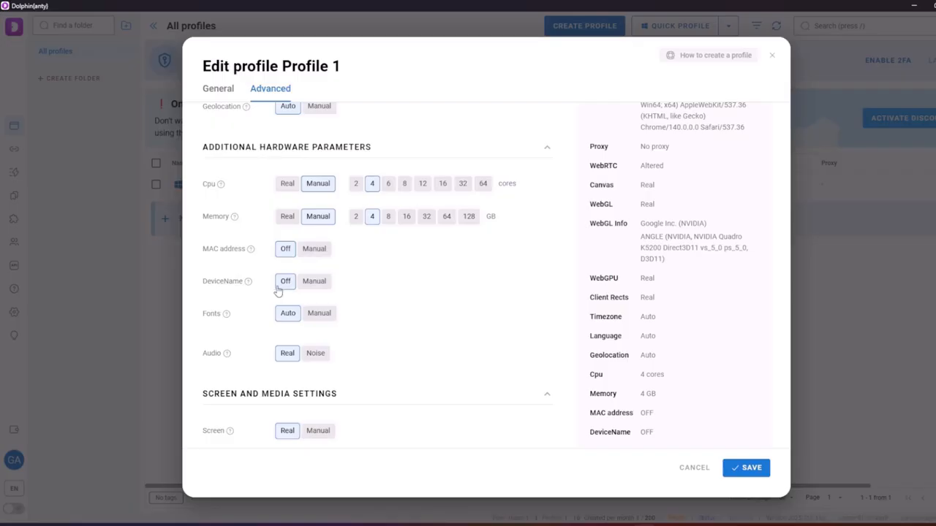
{"action": "left_click", "coordinate": [310, 282]}
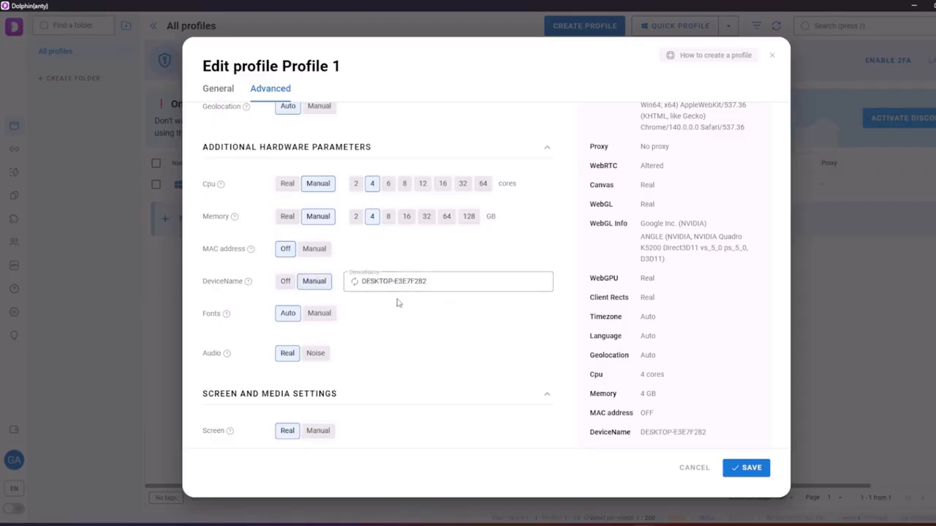
{"action": "left_click", "coordinate": [354, 283]}
{"action": "left_click", "coordinate": [355, 283]}
{"action": "left_click", "coordinate": [354, 283]}
{"action": "left_click", "coordinate": [745, 468]}
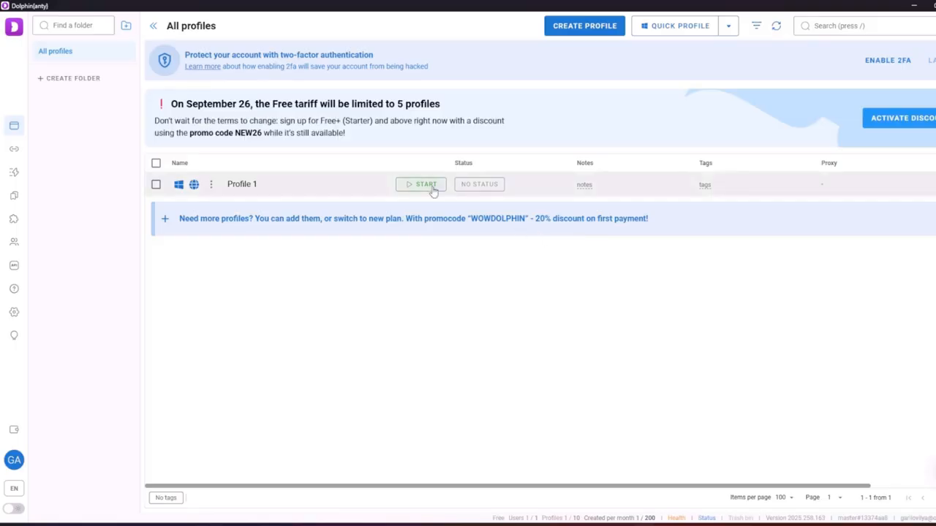
Start a new profile, dismiss the free partner proxy offers, and bring up the Доступ folder
{"action": "left_click", "coordinate": [577, 26]}
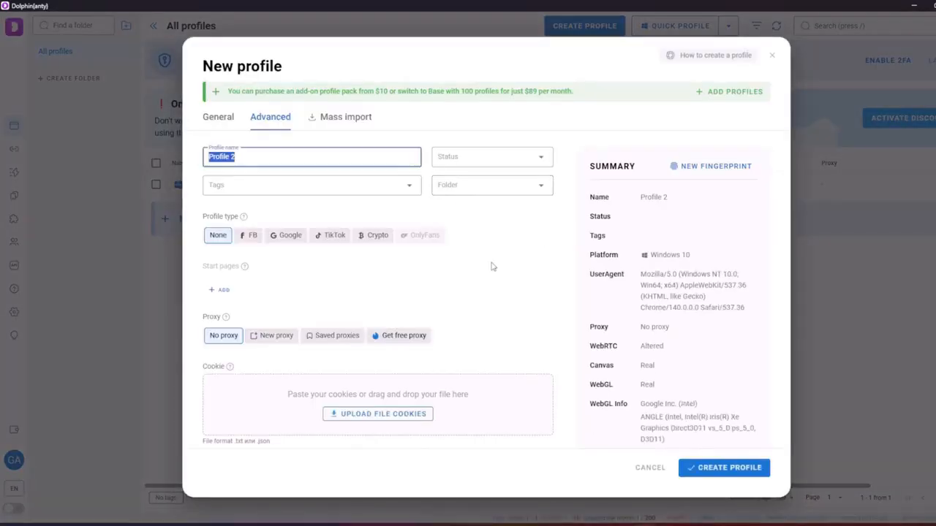
{"action": "scroll", "coordinate": [492, 267], "scroll_direction": "down", "scroll_amount": 3}
{"action": "scroll", "coordinate": [490, 266], "scroll_direction": "up", "scroll_amount": 3}
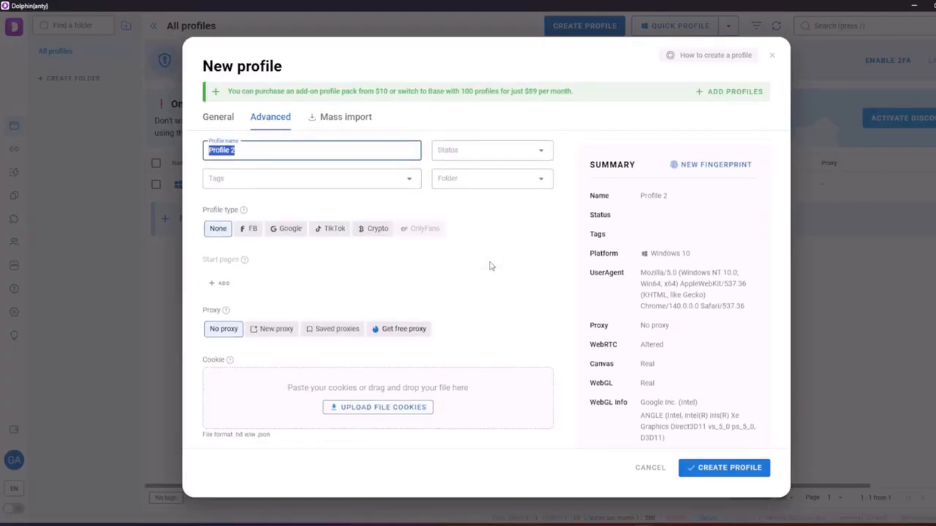
{"action": "left_click", "coordinate": [394, 333]}
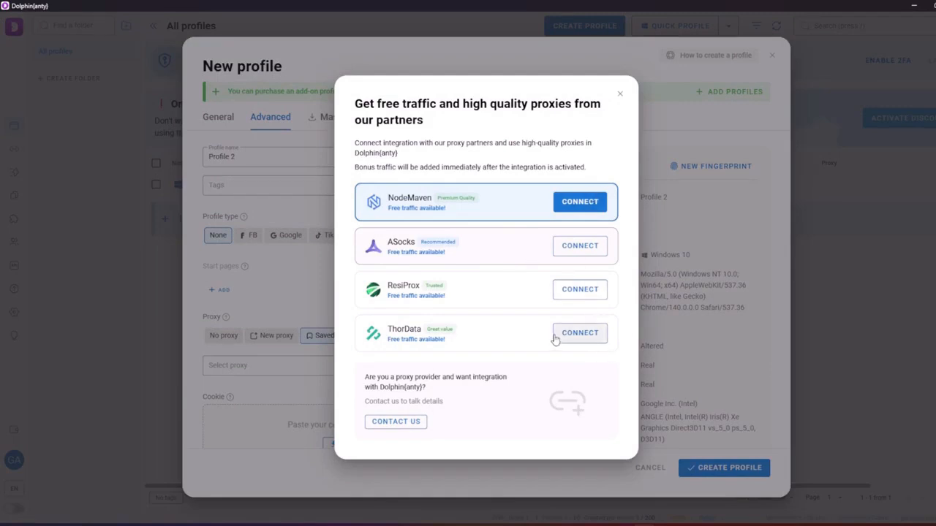
{"action": "left_click", "coordinate": [620, 94]}
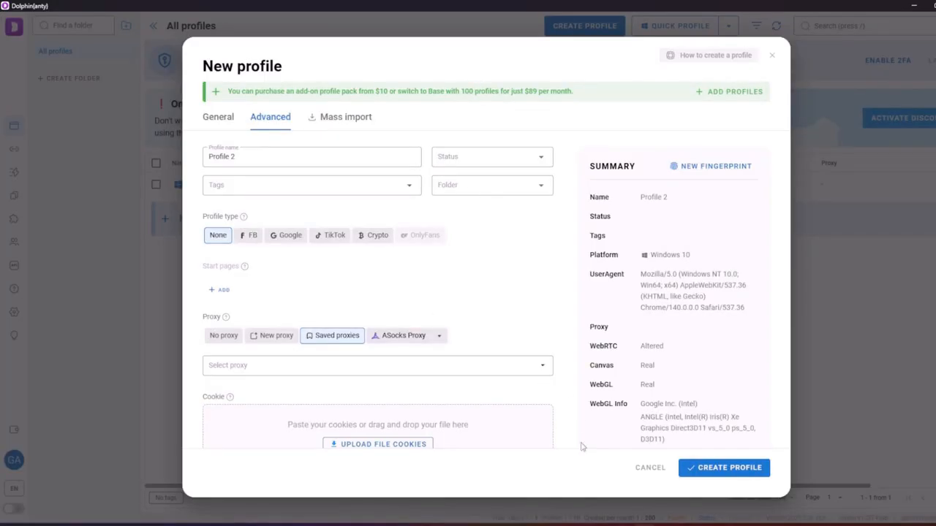
{"action": "mouse_move", "coordinate": [511, 520]}
{"action": "left_click", "coordinate": [509, 479]}
Open the проксі file, select its first proxy line, and choose New proxy for Profile 2
{"action": "double_click", "coordinate": [436, 205]}
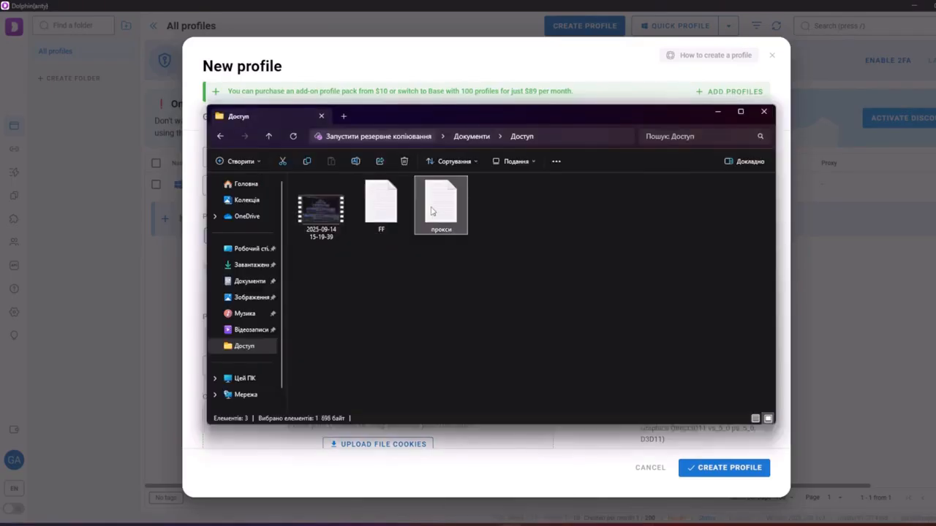
{"action": "key", "text": "ctrl+a"}
{"action": "left_click_drag", "start_coordinate": [274, 217], "coordinate": [128, 173]}
{"action": "left_click_drag", "start_coordinate": [265, 169], "coordinate": [117, 170]}
{"action": "key", "text": "ctrl+c"}
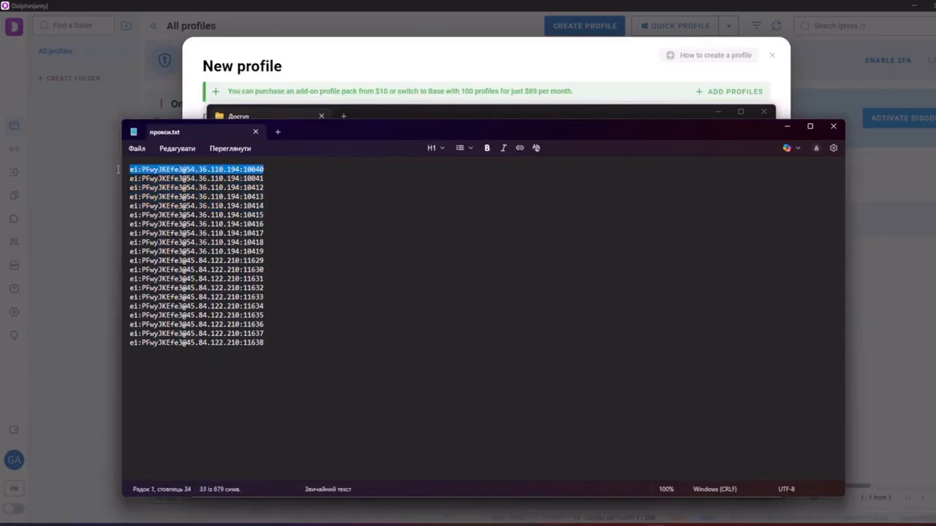
{"action": "left_click", "coordinate": [787, 126]}
{"action": "left_click", "coordinate": [721, 112]}
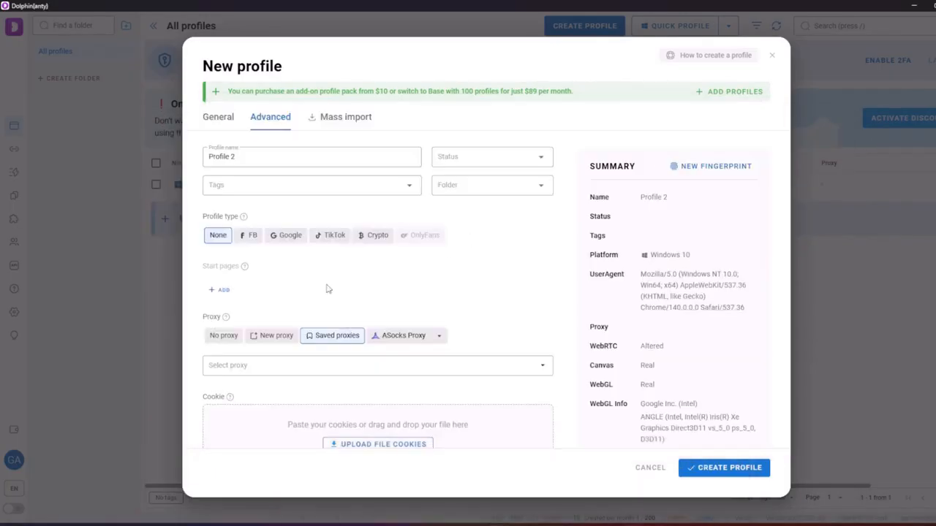
{"action": "left_click", "coordinate": [273, 336]}
Paste the first proxy into Profile 2's Proxy field, verify it as Europe/Paris, and create the profile
{"action": "left_click", "coordinate": [272, 388]}
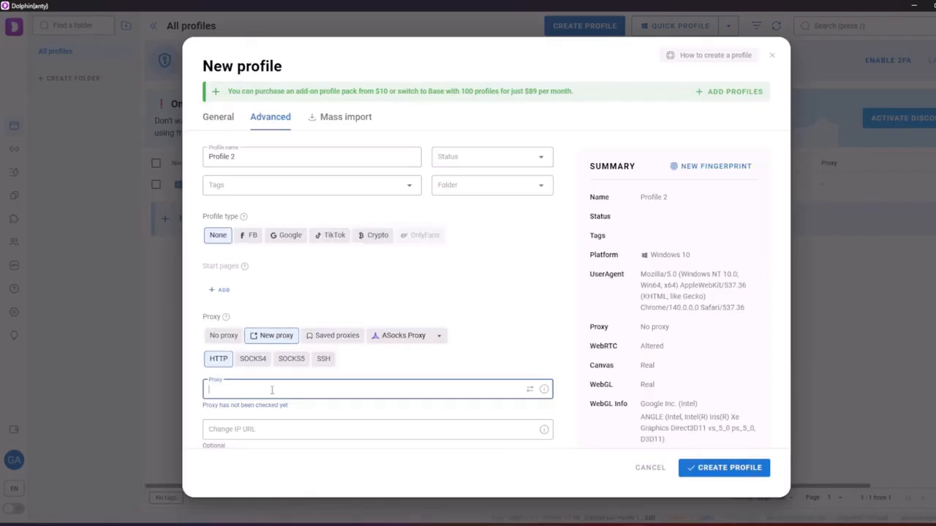
{"action": "scroll", "coordinate": [457, 299], "scroll_direction": "down", "scroll_amount": 2}
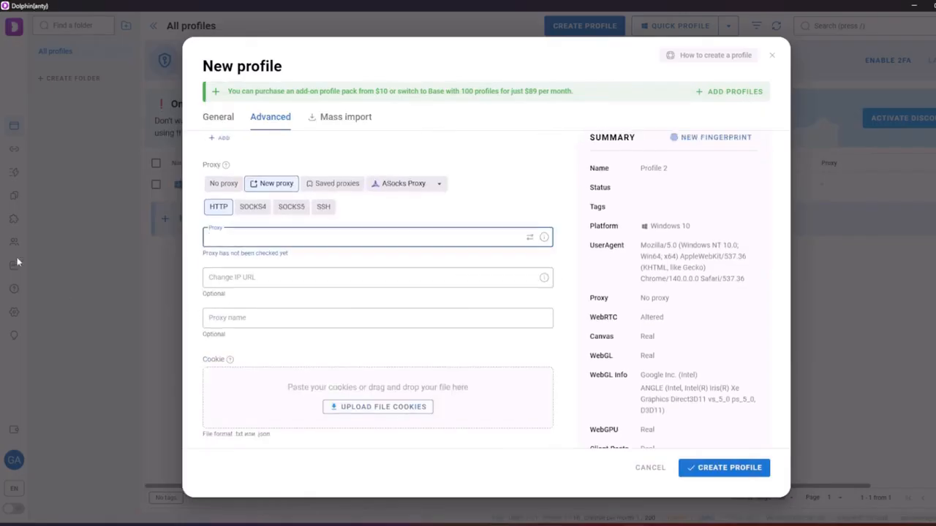
{"action": "key", "text": "ctrl+v"}
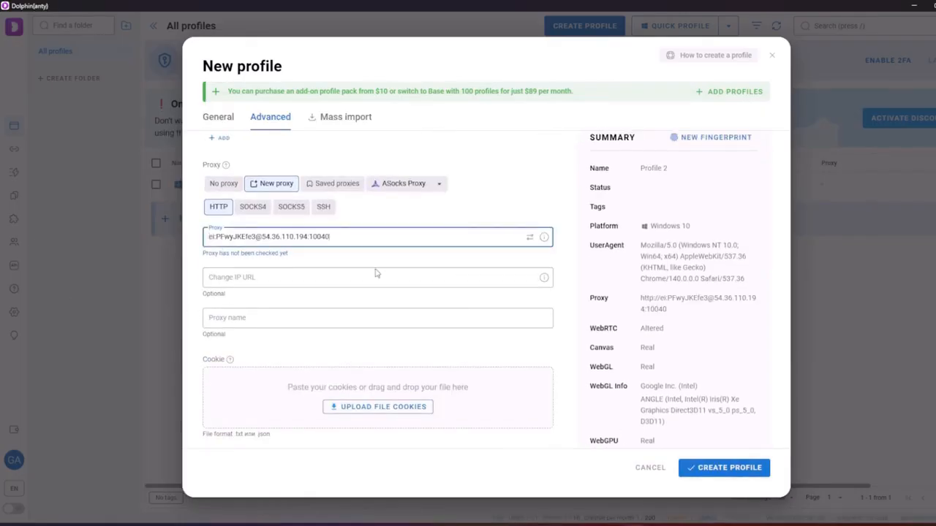
{"action": "left_click", "coordinate": [529, 237]}
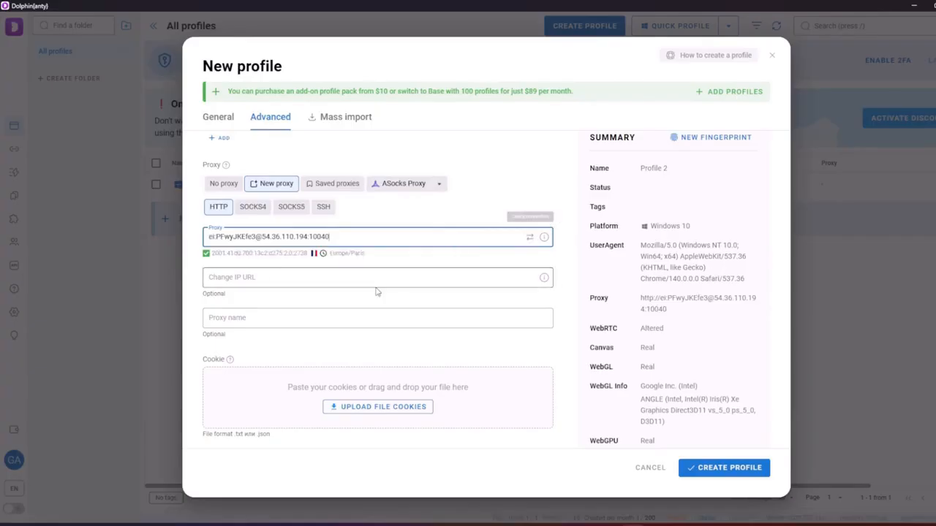
{"action": "left_click", "coordinate": [731, 470]}
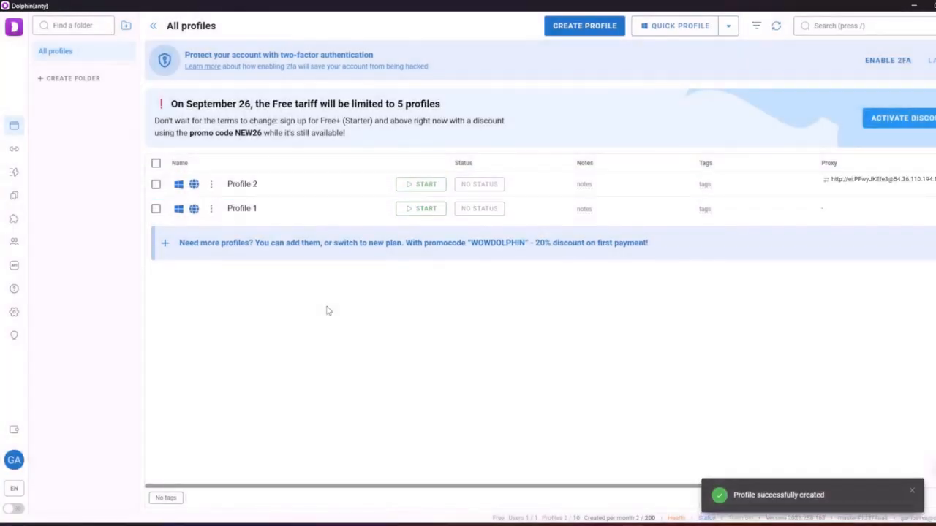
Recheck Profile 2's proxy, resolving to a French IP, and start its browser
{"action": "left_click", "coordinate": [825, 179]}
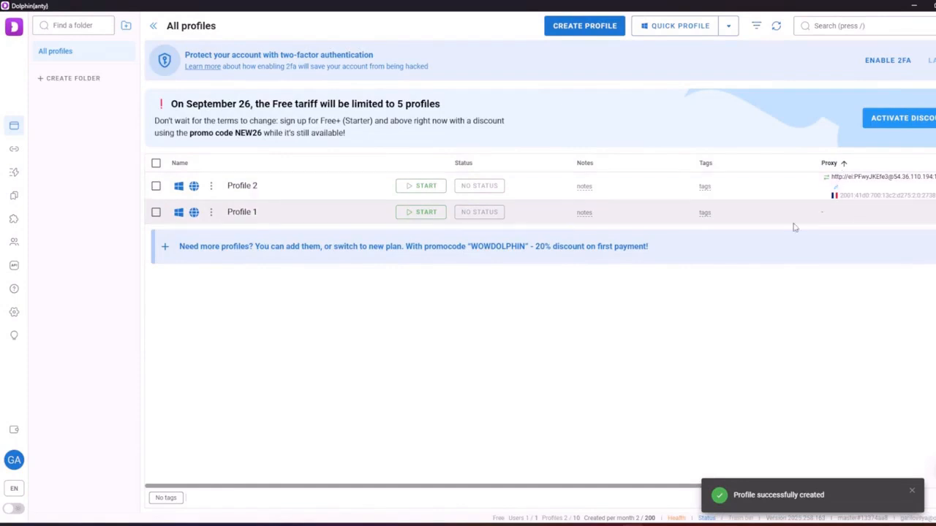
{"action": "left_click", "coordinate": [426, 186]}
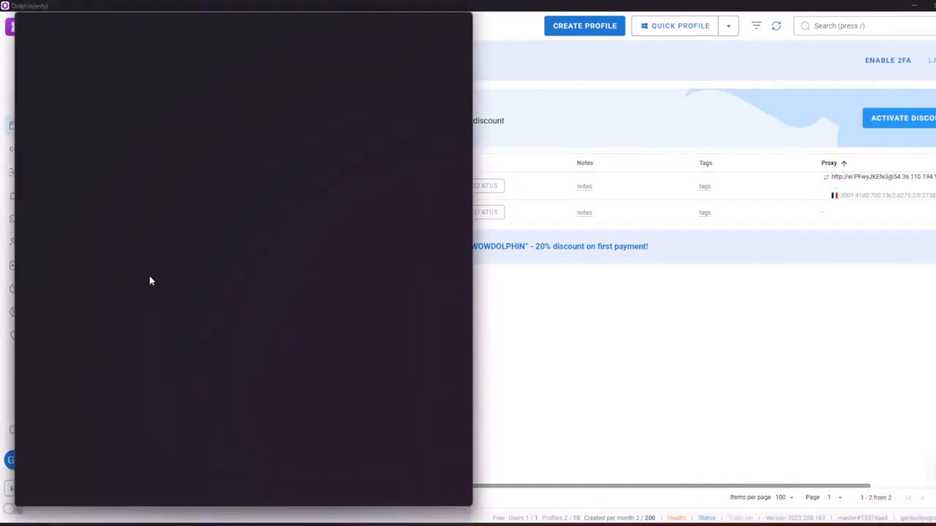
Maximize the browser, load 2ip.ru, and search Google for 'мой айпи'
{"action": "left_click", "coordinate": [443, 15]}
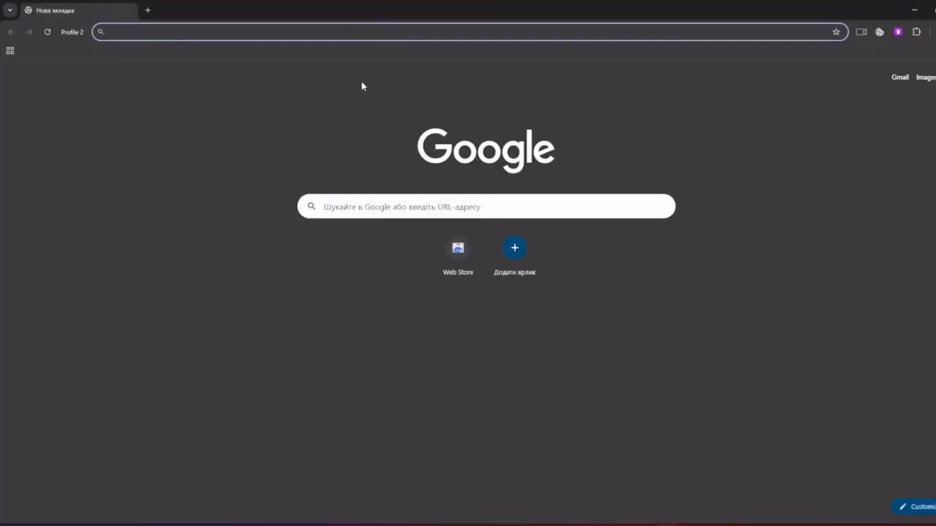
{"action": "type", "text": "2ip.ru"}
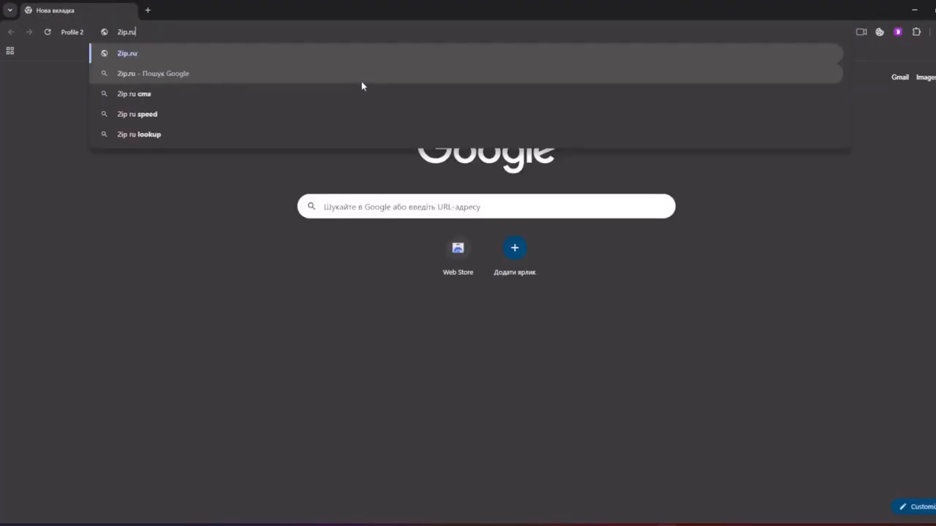
{"action": "key", "text": "Return"}
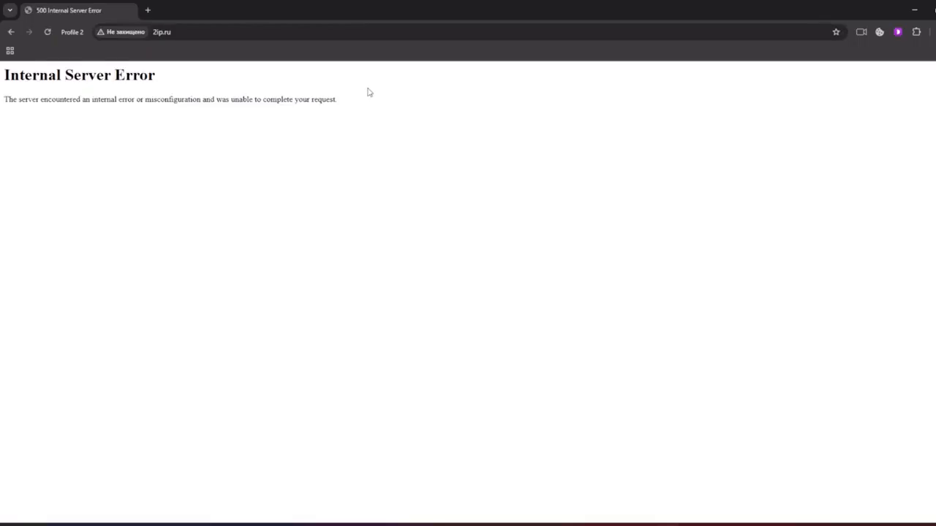
{"action": "left_click", "coordinate": [147, 11]}
{"action": "left_click", "coordinate": [163, 31]}
{"action": "type", "text": "мой айпи"}
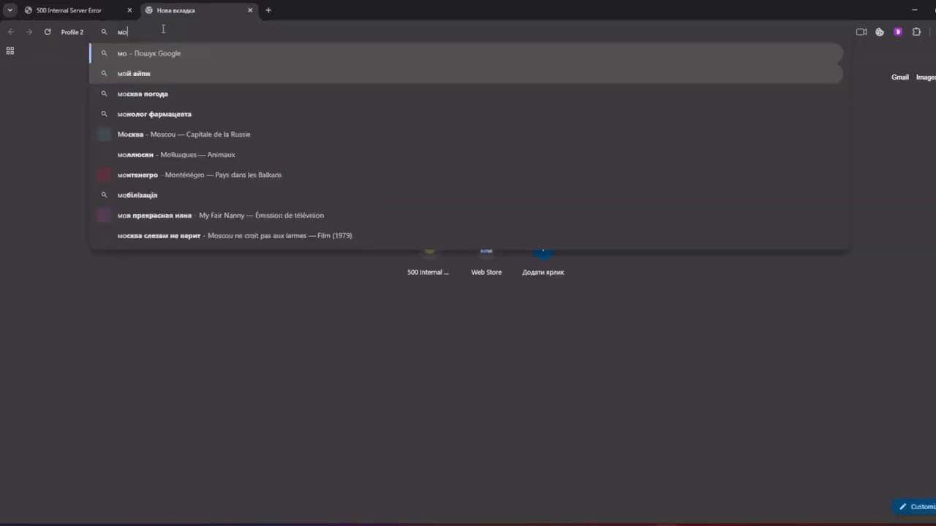
{"action": "key", "text": "Return"}
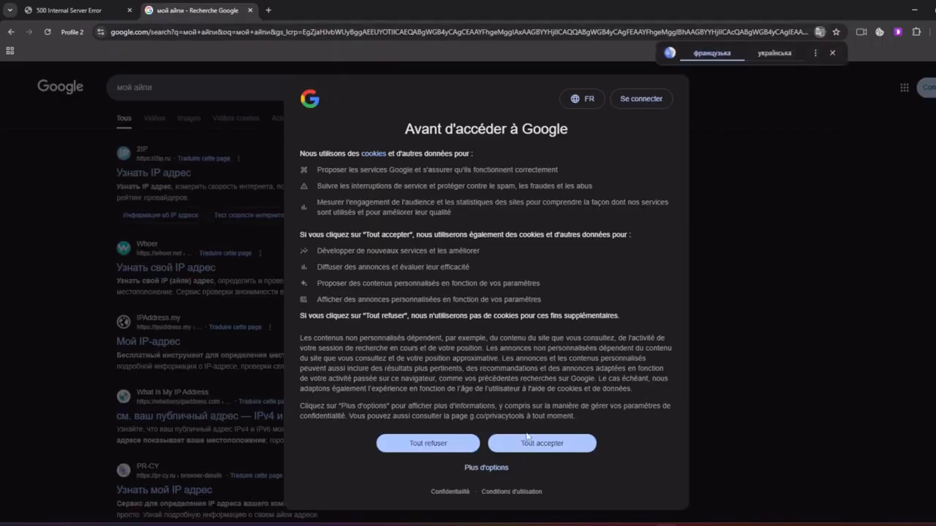
Open whatismyipaddress.com and read the OVH SAS IPv6 address located in Saarbrucken, Germany
{"action": "left_click", "coordinate": [538, 443]}
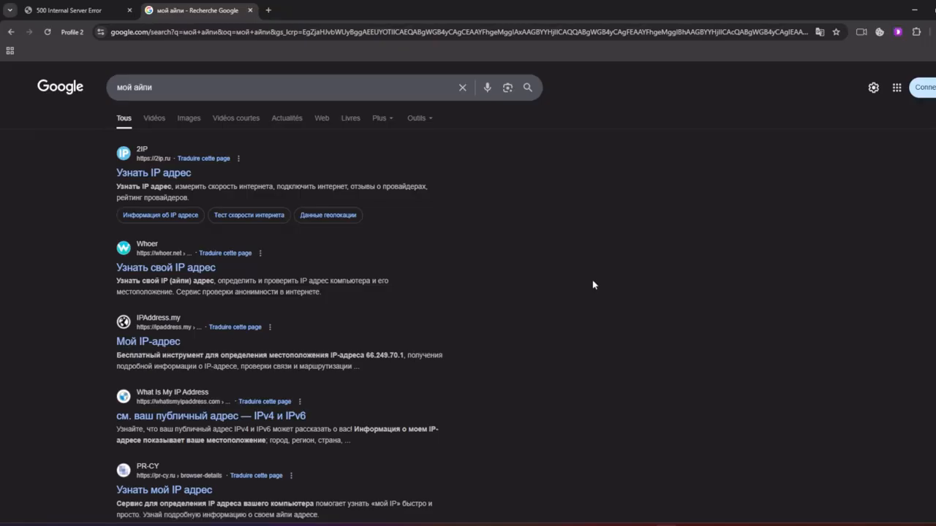
{"action": "left_click", "coordinate": [176, 415]}
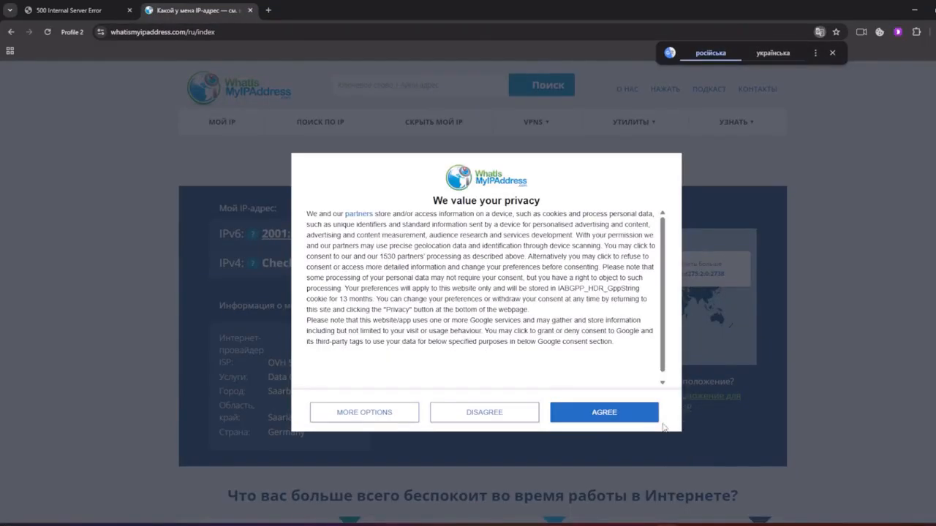
{"action": "left_click", "coordinate": [633, 409]}
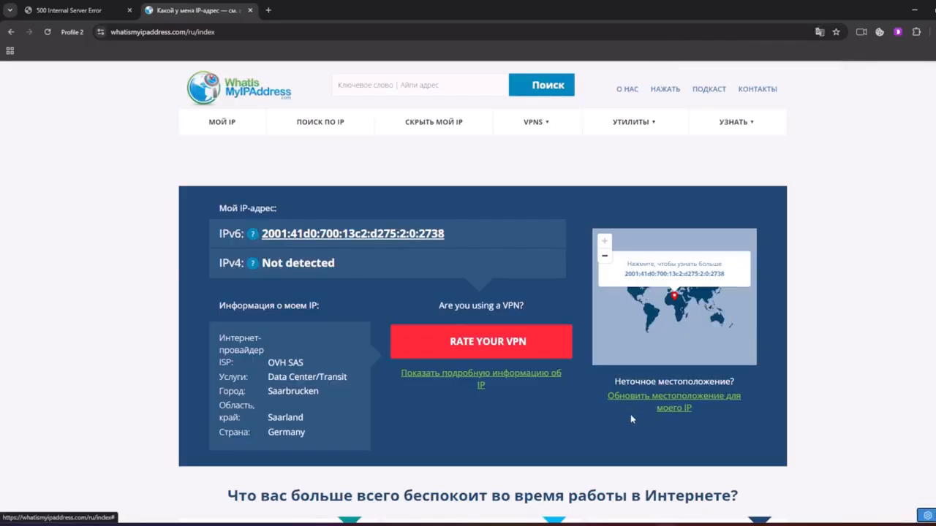
{"action": "left_click_drag", "start_coordinate": [204, 237], "coordinate": [486, 238]}
{"action": "left_click", "coordinate": [294, 284]}
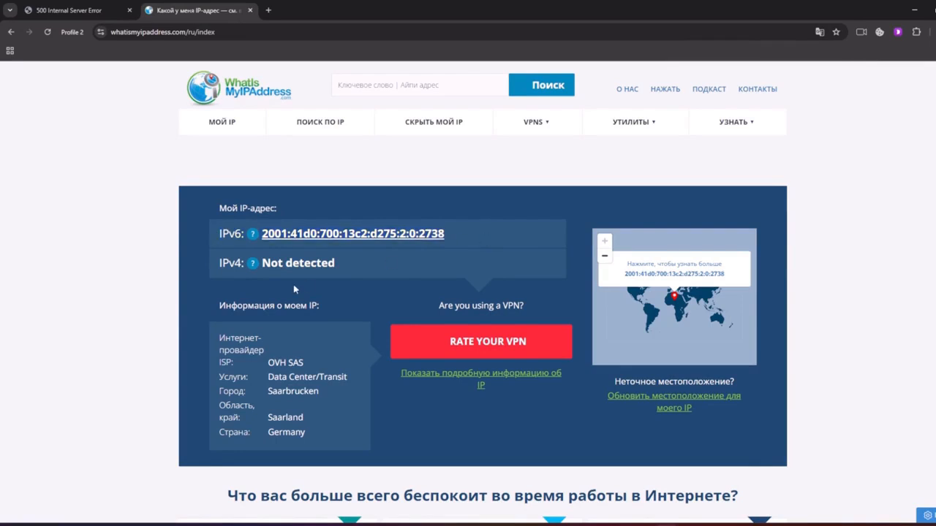
{"action": "scroll", "coordinate": [320, 316], "scroll_direction": "down", "scroll_amount": 4}
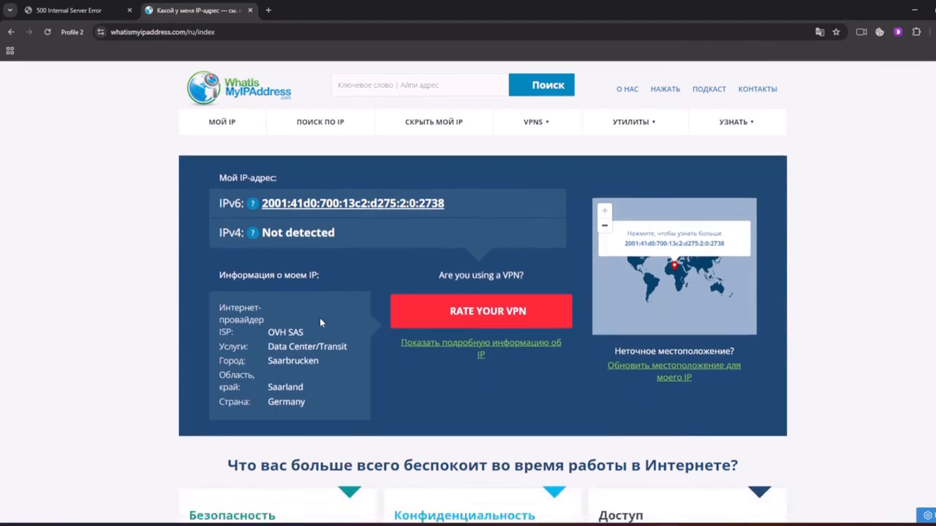
{"action": "scroll", "coordinate": [308, 335], "scroll_direction": "up", "scroll_amount": 2}
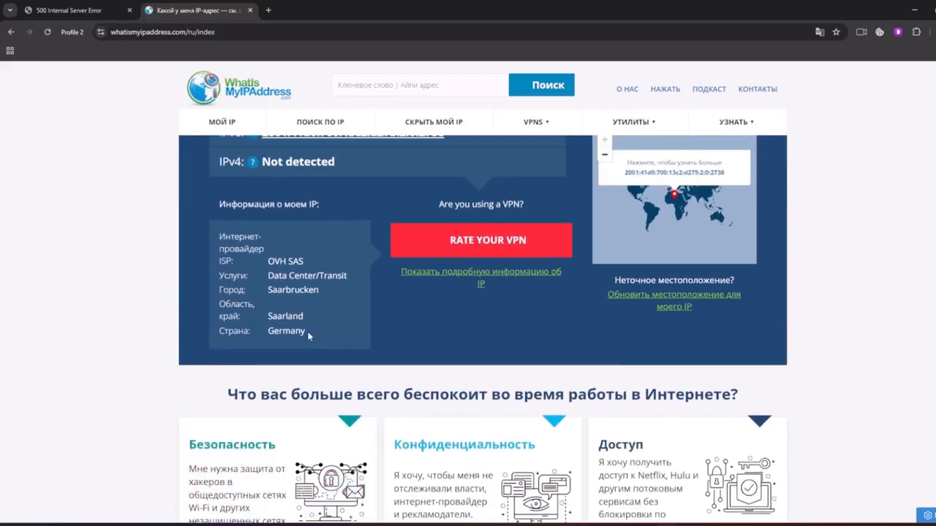
{"action": "scroll", "coordinate": [308, 335], "scroll_direction": "up", "scroll_amount": 2}
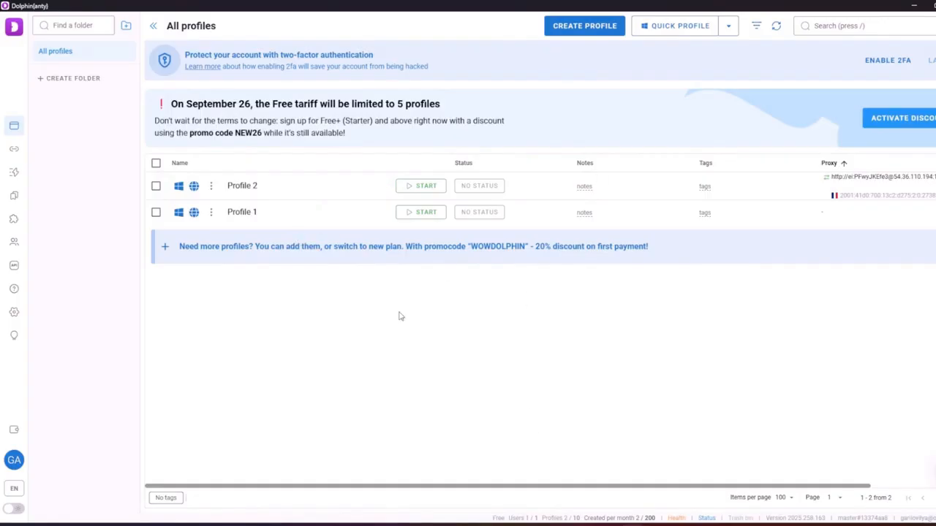
Select only Profile 2 and try its cookie robot, dismissing the paid-plan upgrade notice
{"action": "left_click", "coordinate": [156, 186]}
{"action": "left_click", "coordinate": [156, 212]}
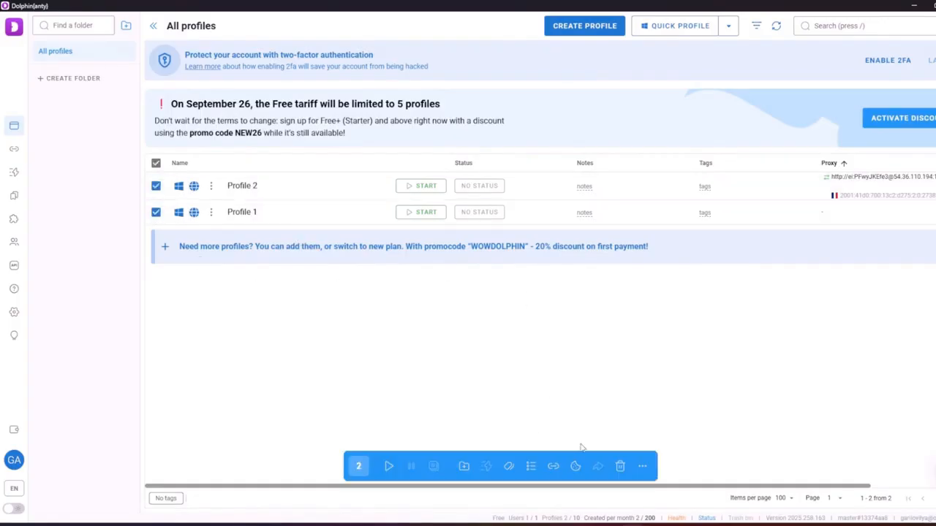
{"action": "left_click", "coordinate": [155, 212]}
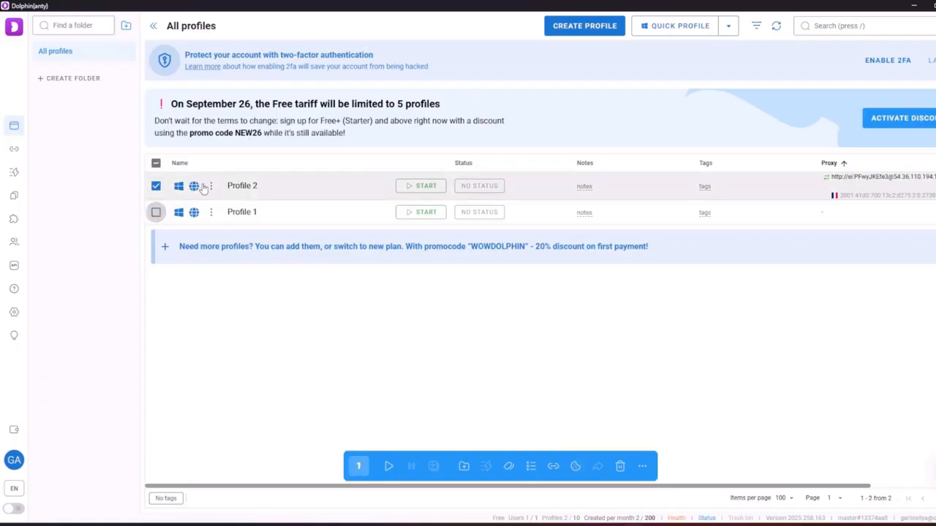
{"action": "left_click", "coordinate": [210, 185]}
{"action": "left_click", "coordinate": [280, 341]}
{"action": "left_click", "coordinate": [278, 334]}
Copy Profile 2 with 8 copies, then deselect it
{"action": "left_click", "coordinate": [211, 186]}
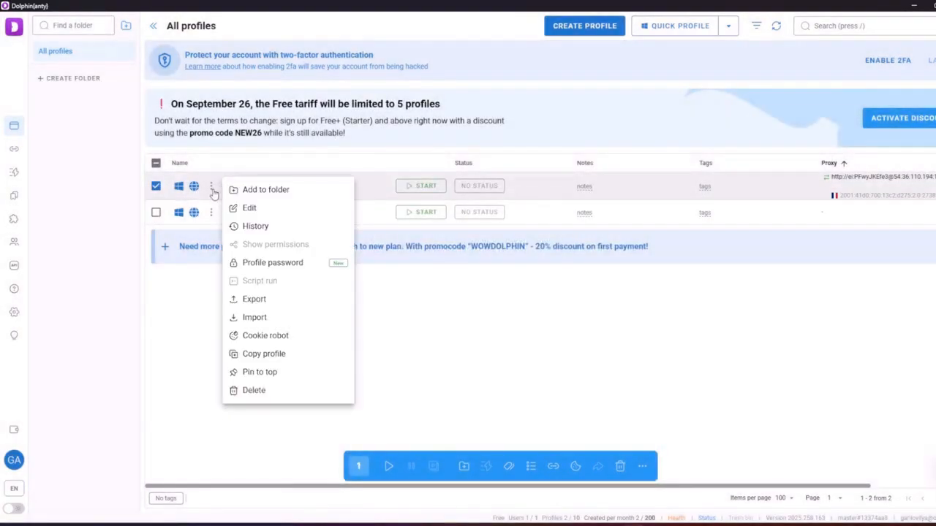
{"action": "left_click", "coordinate": [264, 354]}
{"action": "double_click", "coordinate": [396, 242]}
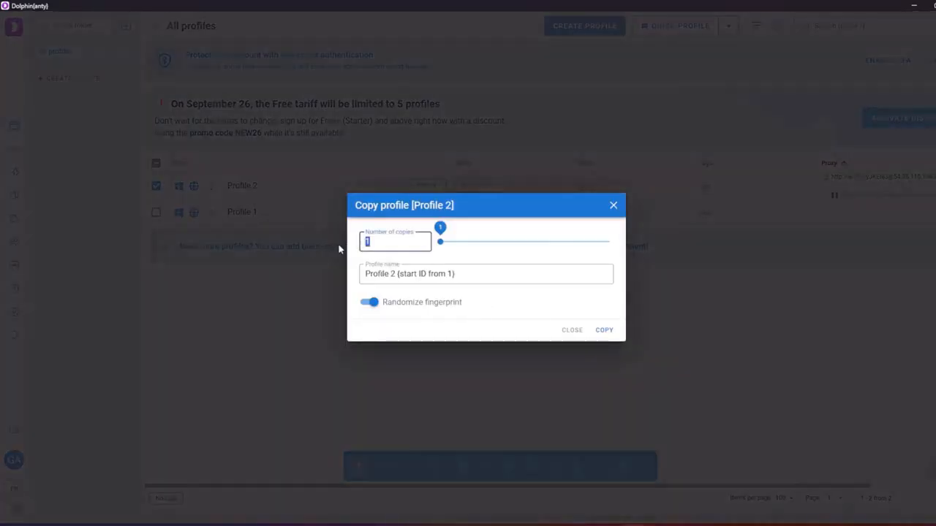
{"action": "type", "text": "8"}
{"action": "left_click", "coordinate": [605, 332]}
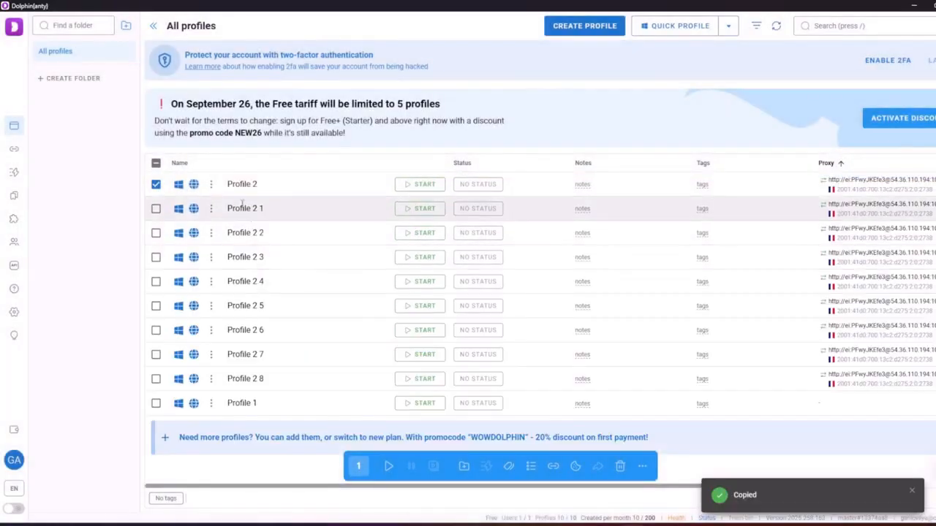
{"action": "left_click", "coordinate": [155, 184]}
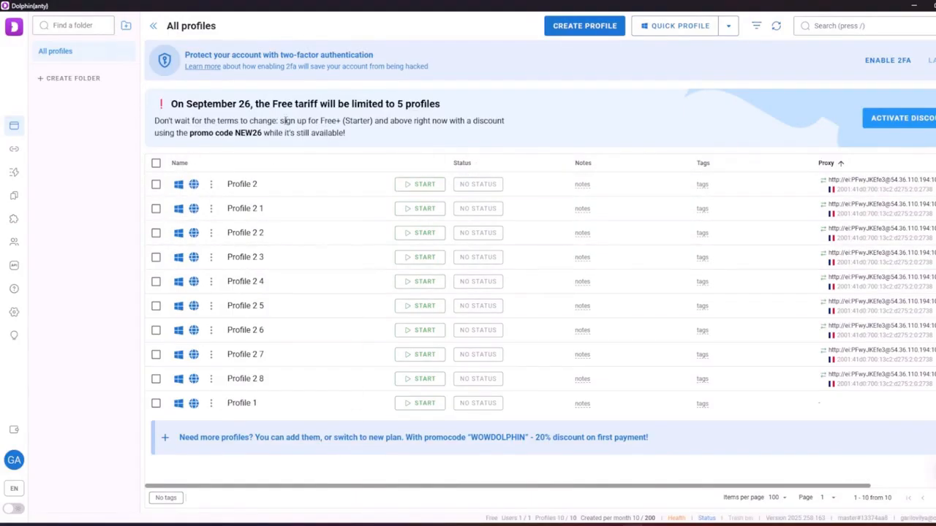
{"action": "left_click", "coordinate": [212, 258]}
{"action": "left_click", "coordinate": [351, 192]}
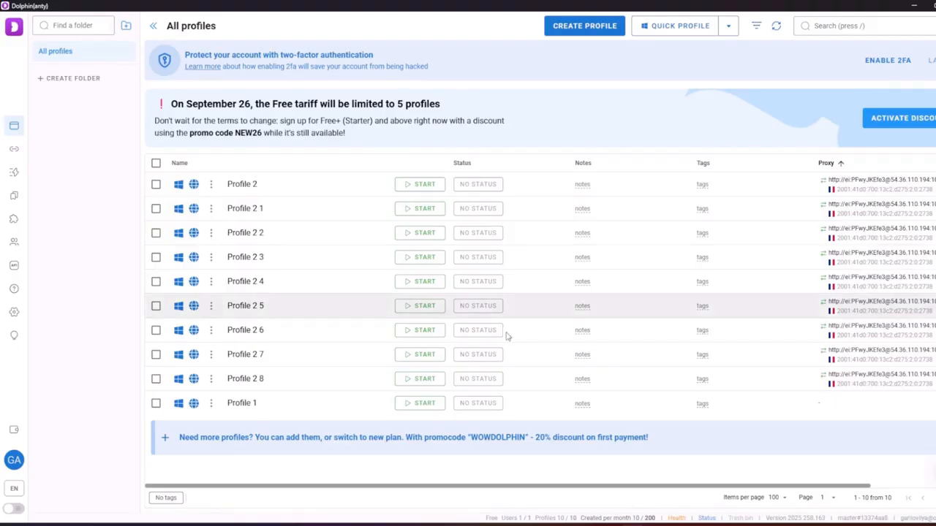
Set Profile 2's status to READY and give Profile 2 1 a new red WAITING status
{"action": "left_click", "coordinate": [485, 185]}
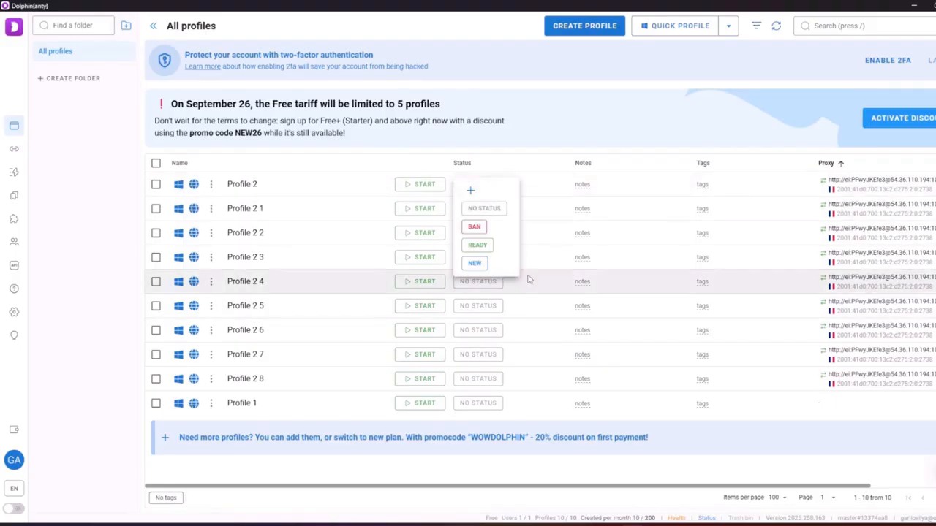
{"action": "left_click", "coordinate": [478, 245]}
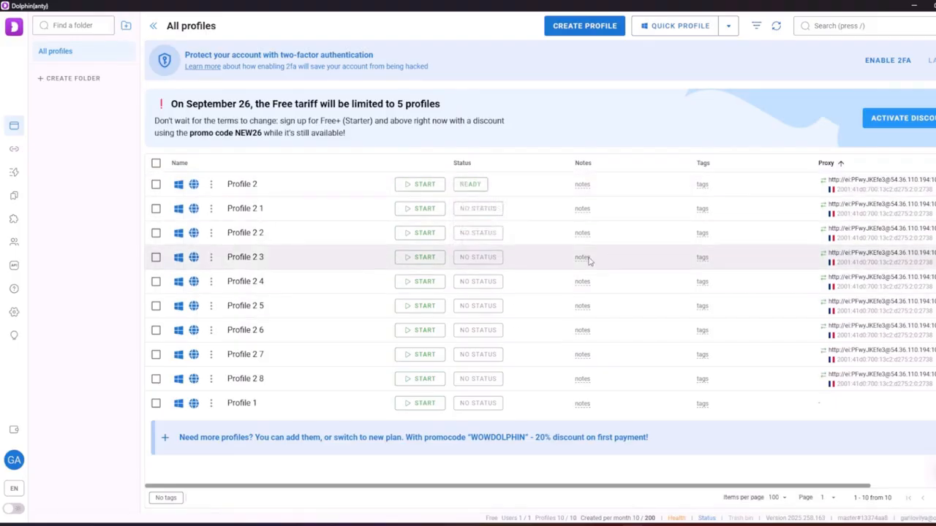
{"action": "left_click", "coordinate": [503, 215]}
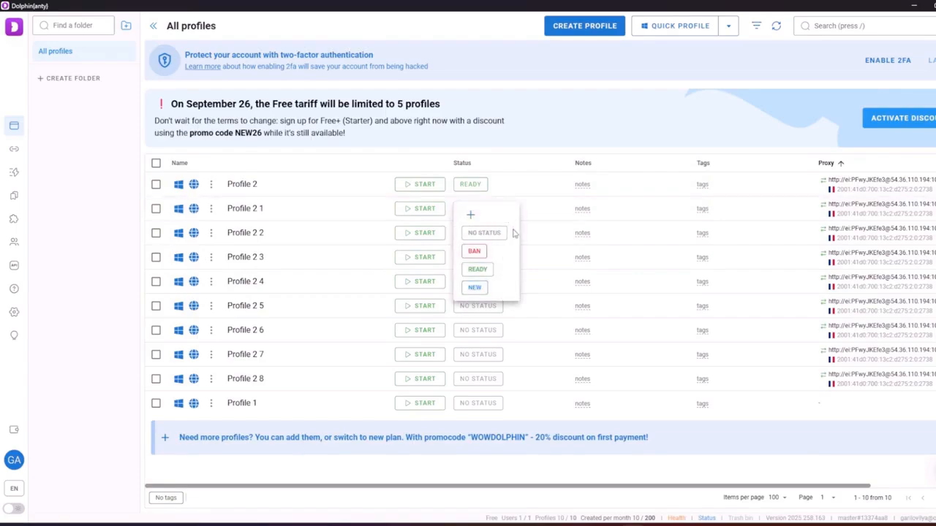
{"action": "left_click", "coordinate": [470, 215]}
{"action": "left_click", "coordinate": [506, 270]}
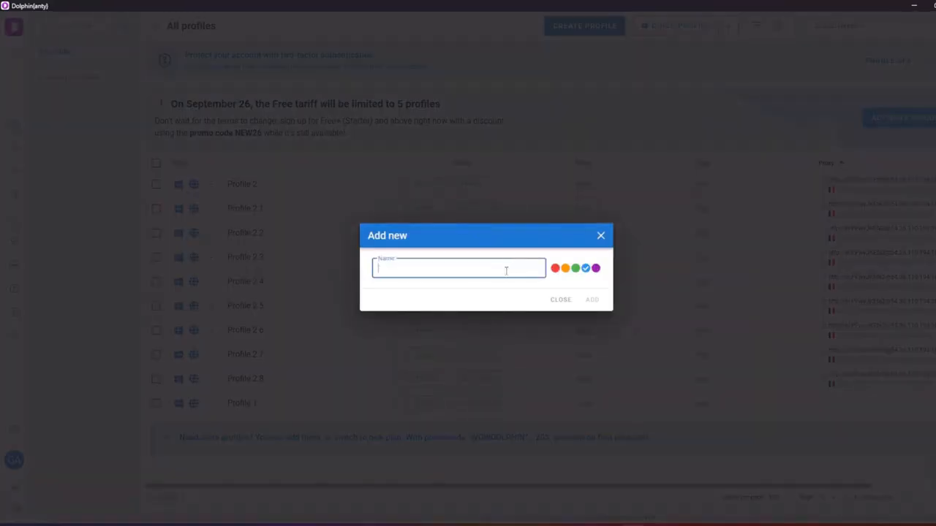
{"action": "type", "text": "eyie"}
{"action": "left_click", "coordinate": [554, 267]}
{"action": "left_click", "coordinate": [592, 300]}
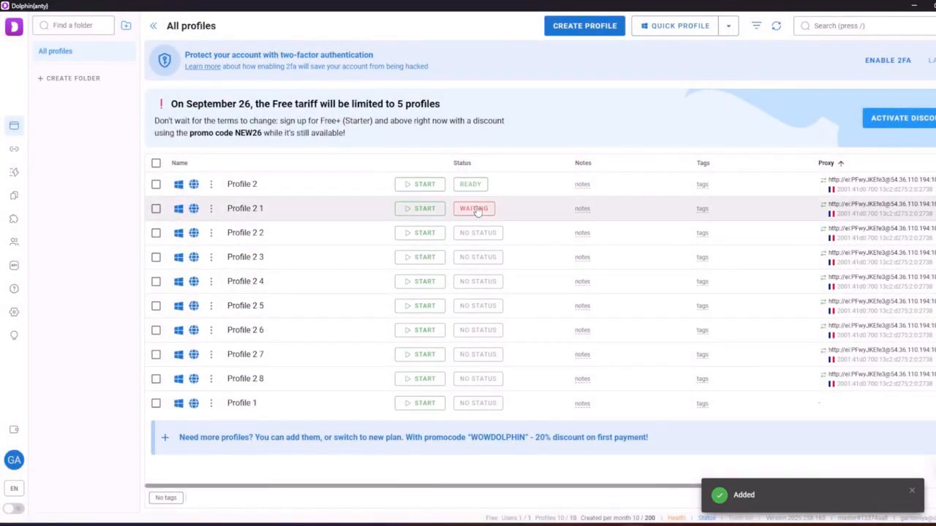
Glance at Profile 2 7's status choices without changing them, then open Profile 2 2's notes
{"action": "left_click", "coordinate": [479, 354]}
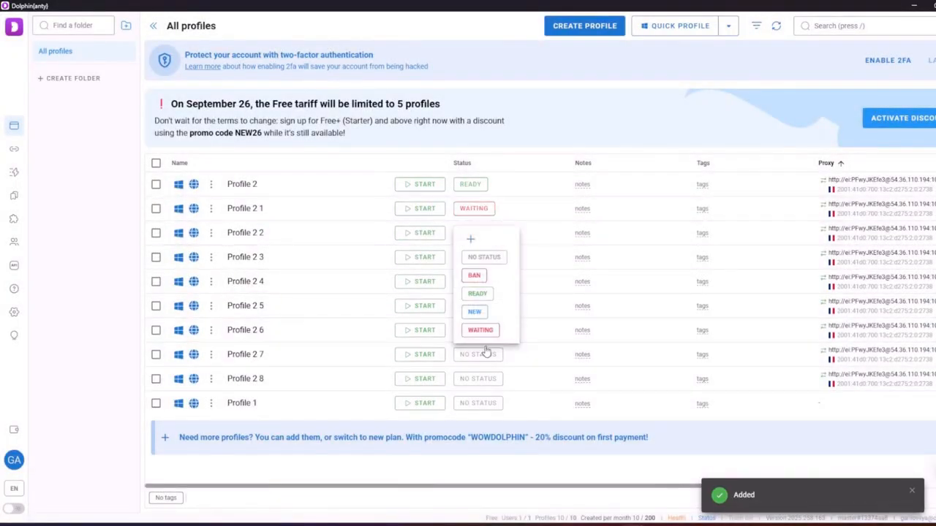
{"action": "left_click", "coordinate": [536, 323]}
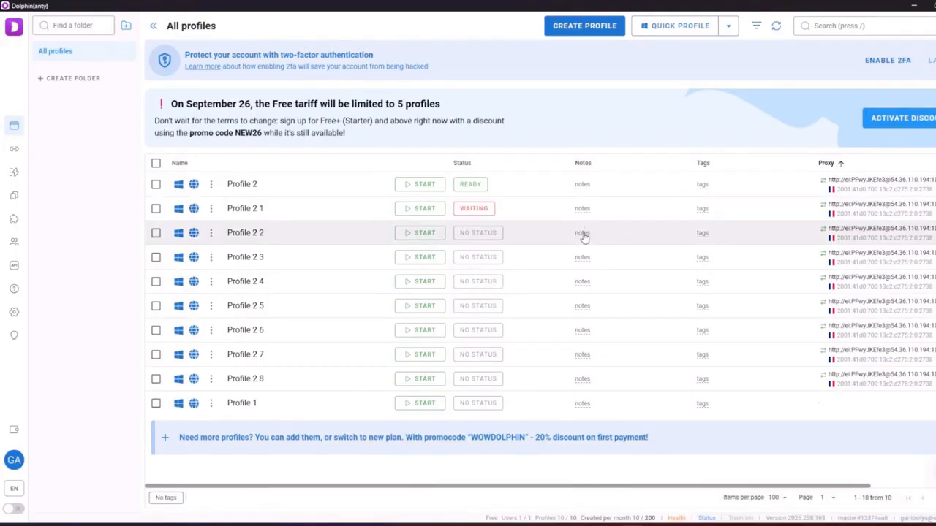
{"action": "left_click", "coordinate": [582, 233]}
Save the note 'my data for profile' on Profile 2 2 with filled style and check icon
{"action": "left_click", "coordinate": [550, 282]}
{"action": "type", "text": "y"}
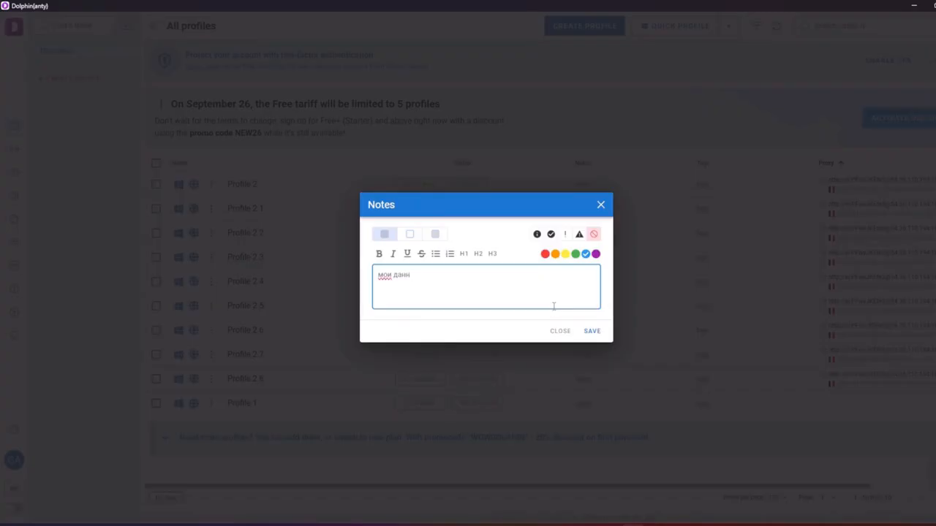
{"action": "key", "text": "BackSpace"}
{"action": "key", "text": "BackSpace"}
{"action": "key", "text": "BackSpace"}
{"action": "key", "text": "BackSpace"}
{"action": "key", "text": "alt"}
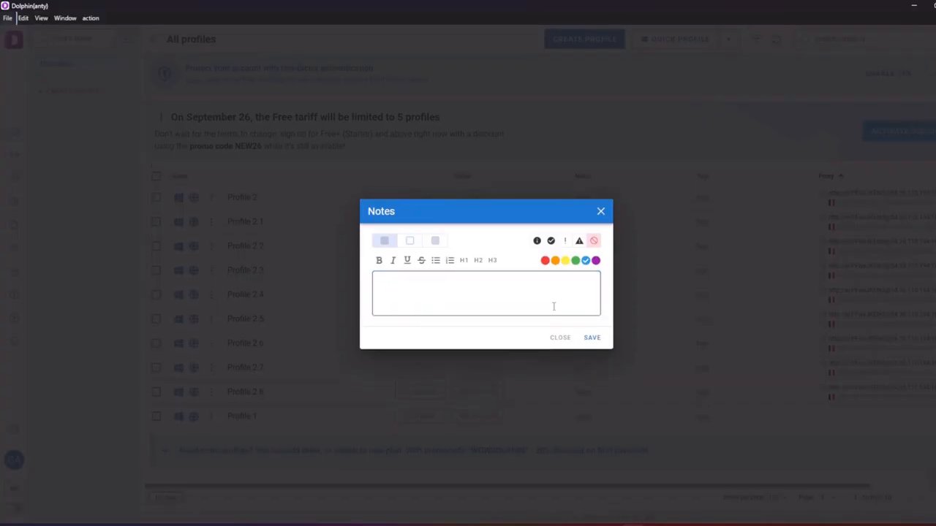
{"action": "key", "text": "alt"}
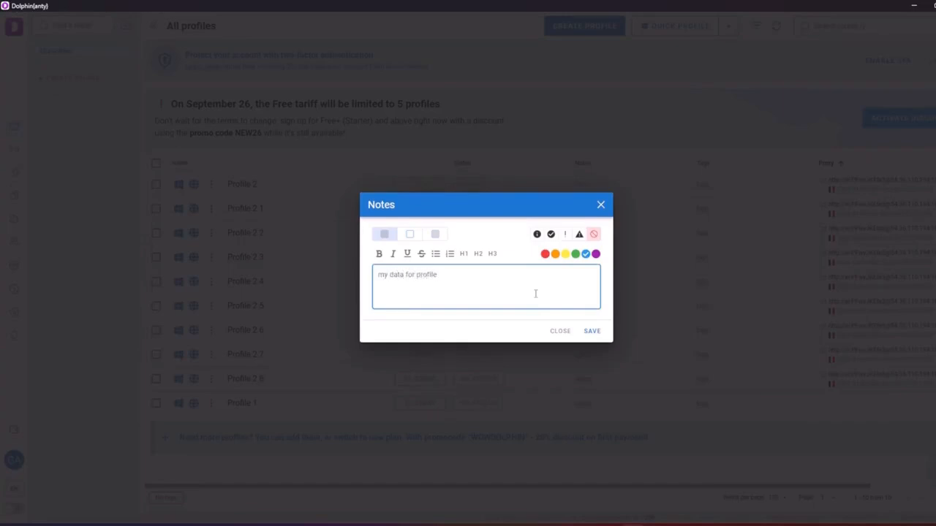
{"action": "left_click_drag", "start_coordinate": [535, 279], "coordinate": [190, 261]}
{"action": "left_click", "coordinate": [440, 275]}
{"action": "left_click_drag", "start_coordinate": [459, 275], "coordinate": [333, 261]}
{"action": "left_click", "coordinate": [433, 235]}
{"action": "left_click", "coordinate": [551, 234]}
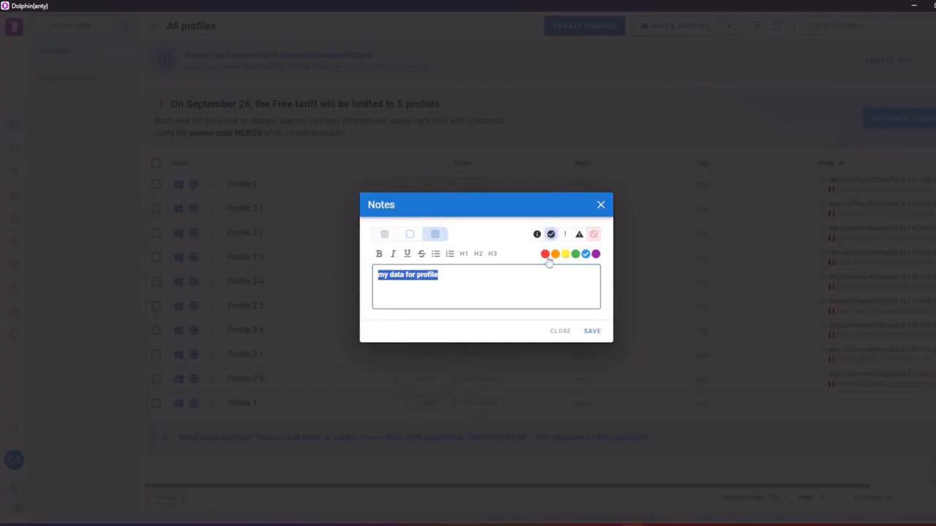
{"action": "left_click", "coordinate": [591, 331]}
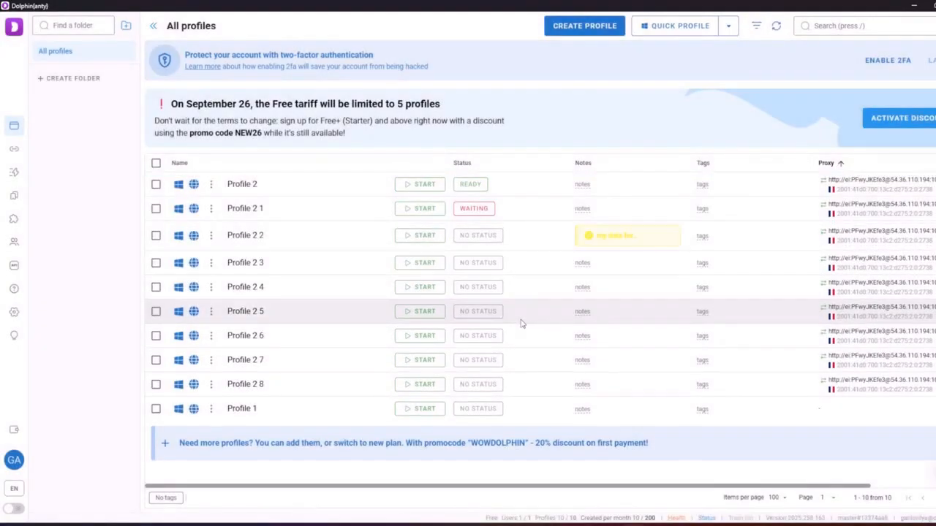
Recolour Profile 2 2's note orange and save it, then open its tags editor
{"action": "left_click", "coordinate": [666, 237]}
{"action": "left_click", "coordinate": [555, 254]}
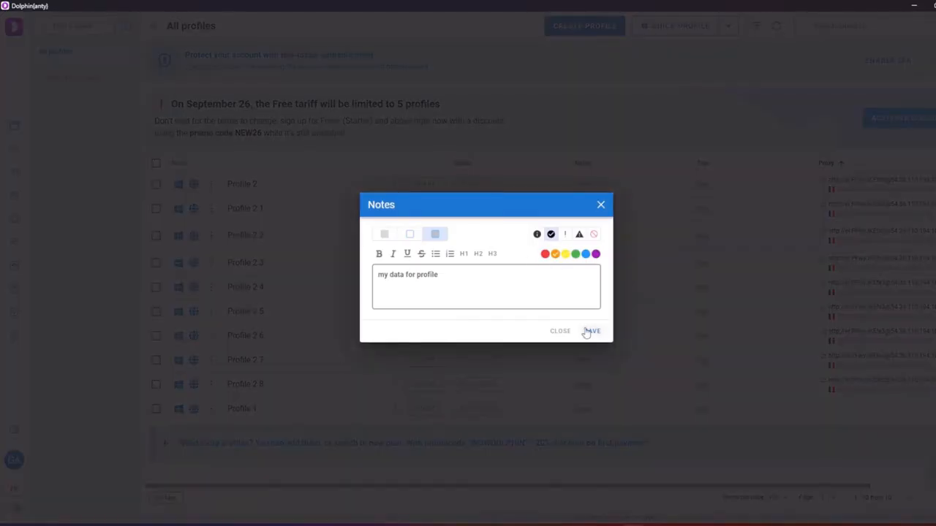
{"action": "left_click", "coordinate": [591, 331]}
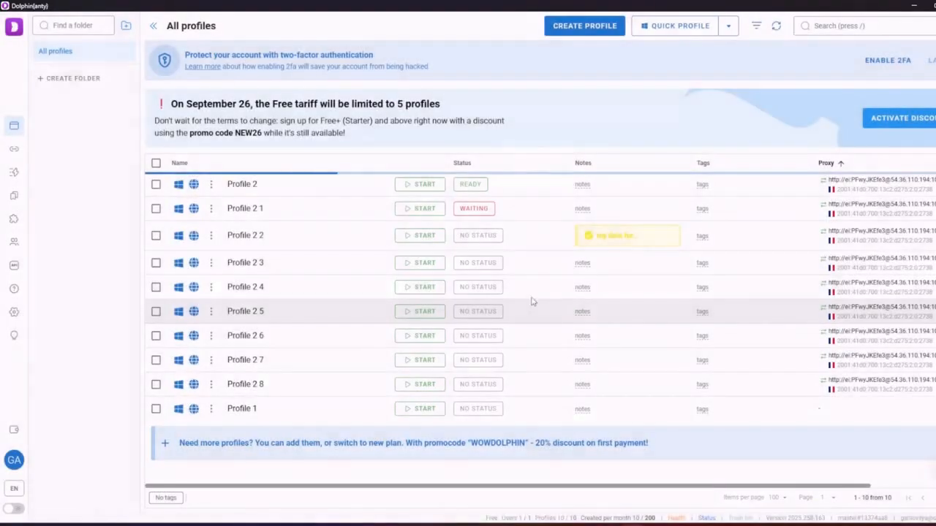
{"action": "left_click", "coordinate": [702, 236]}
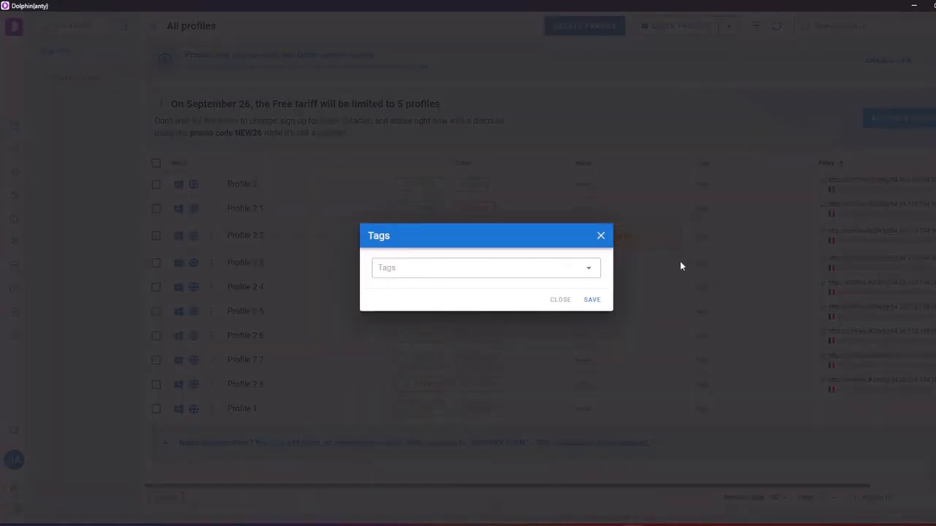
Tag Profile 2 2 with a new facebook tag
{"action": "left_click", "coordinate": [518, 268]}
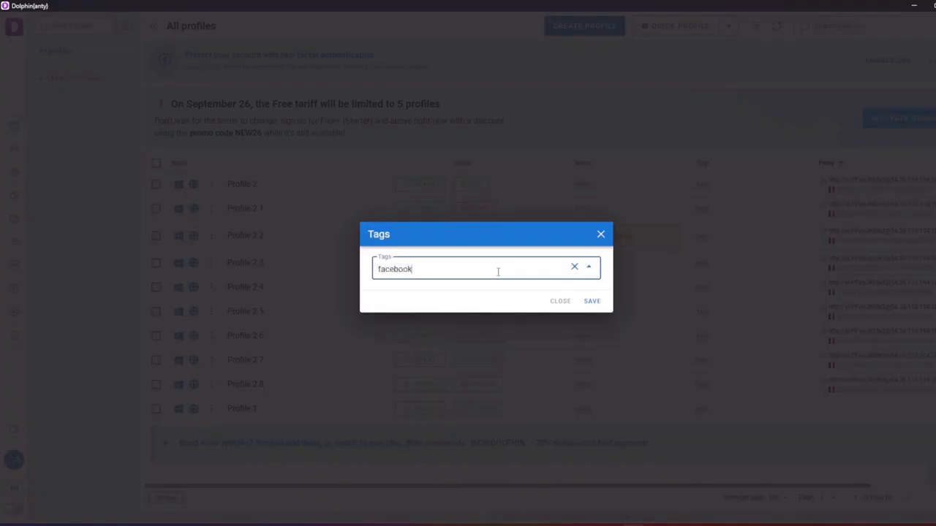
{"action": "type", "text": "facebook"}
{"action": "key", "text": "Return"}
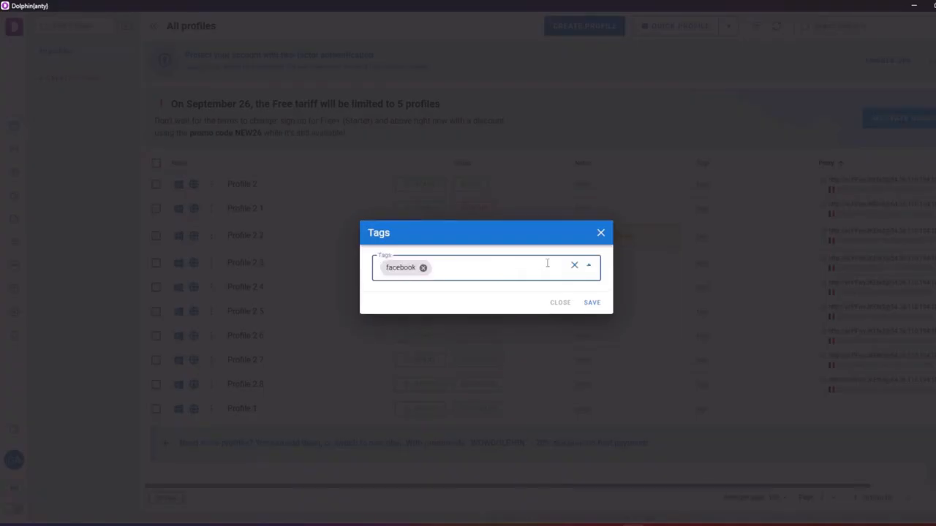
{"action": "left_click", "coordinate": [592, 302]}
Bulk-tag Profiles 2 4 and 2 5 with facebook, then uncheck them
{"action": "left_click", "coordinate": [155, 287]}
{"action": "left_click", "coordinate": [155, 311]}
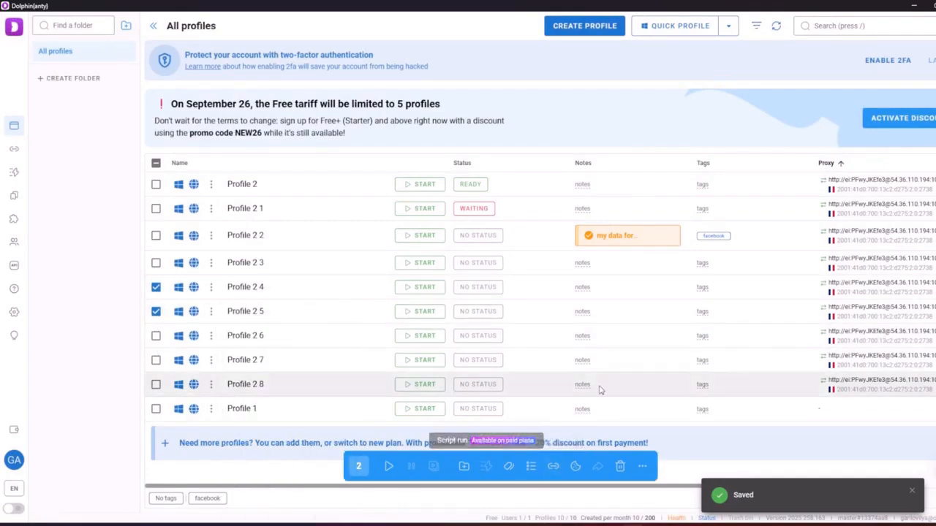
{"action": "left_click", "coordinate": [509, 466]}
{"action": "left_click", "coordinate": [435, 256]}
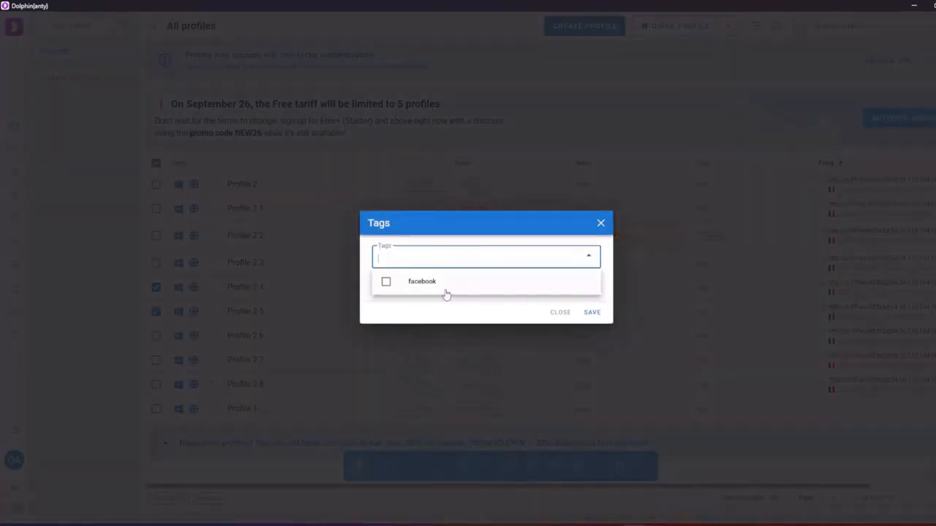
{"action": "left_click", "coordinate": [445, 284]}
{"action": "left_click", "coordinate": [591, 310]}
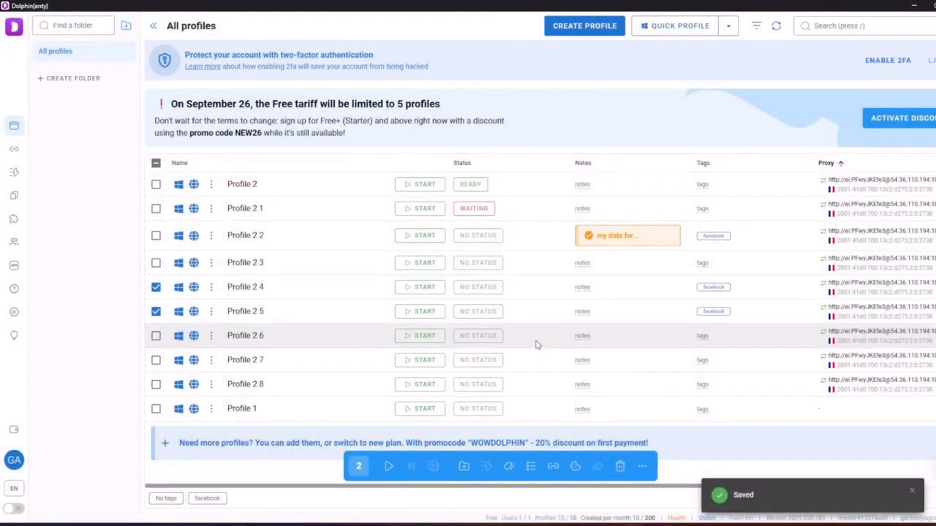
{"action": "left_click", "coordinate": [156, 286]}
{"action": "left_click", "coordinate": [156, 311]}
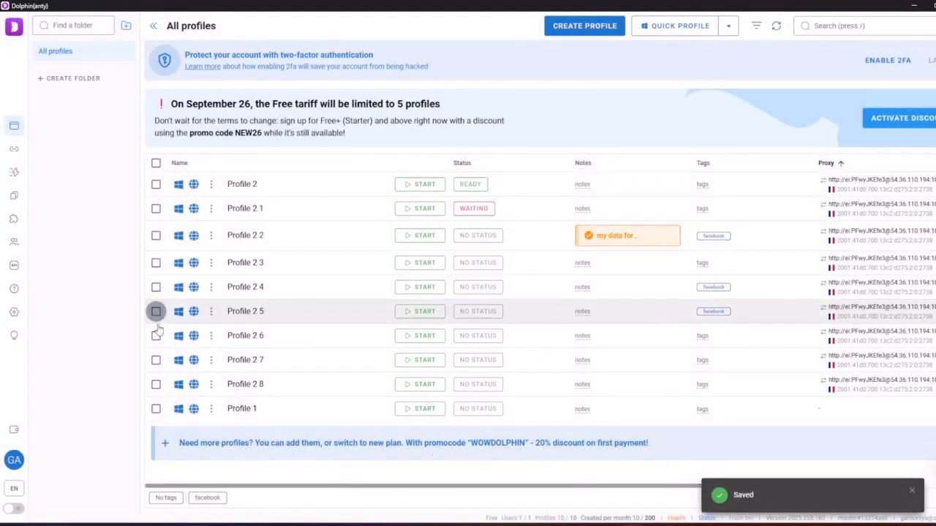
Bulk-tag Profiles 2 6, 2 7 and 2 8 with a new google tag, then uncheck them
{"action": "left_click", "coordinate": [156, 335]}
{"action": "left_click", "coordinate": [155, 360]}
{"action": "left_click", "coordinate": [156, 384]}
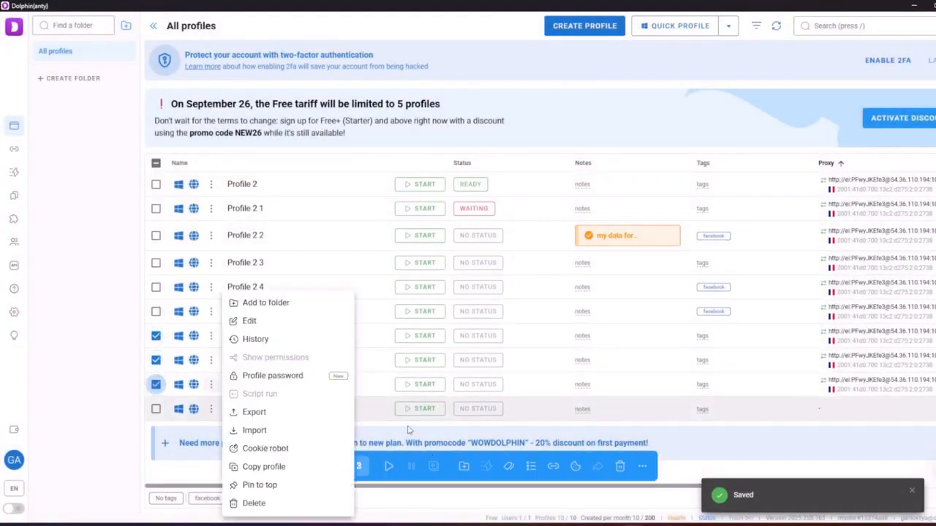
{"action": "left_click", "coordinate": [509, 467]}
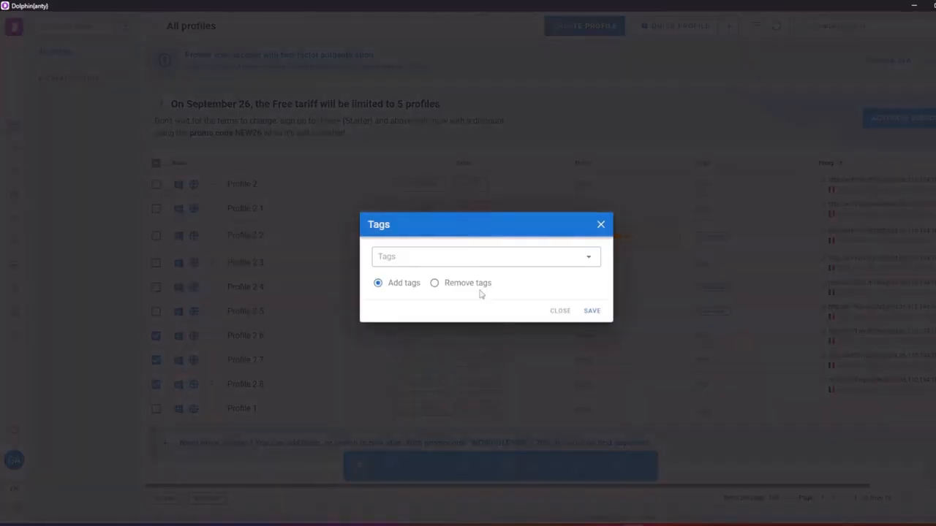
{"action": "left_click", "coordinate": [487, 256]}
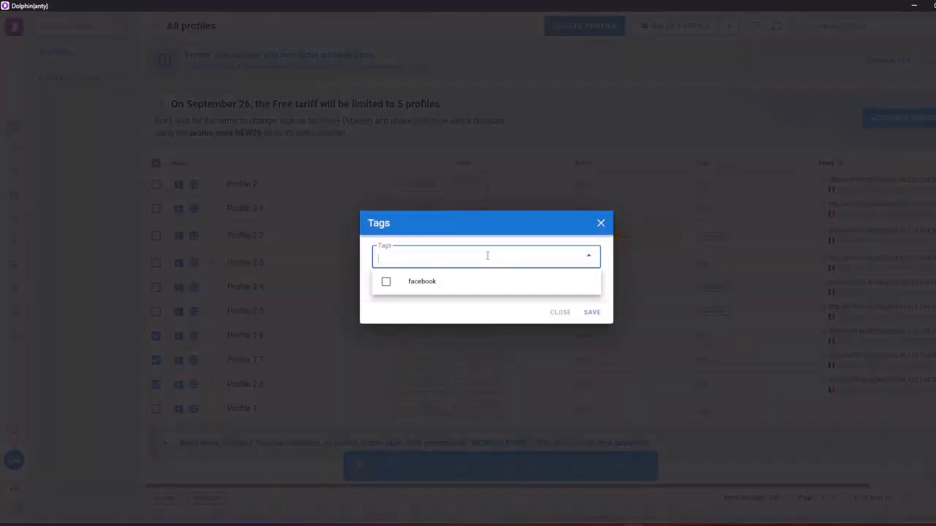
{"action": "type", "text": "google"}
{"action": "key", "text": "Return"}
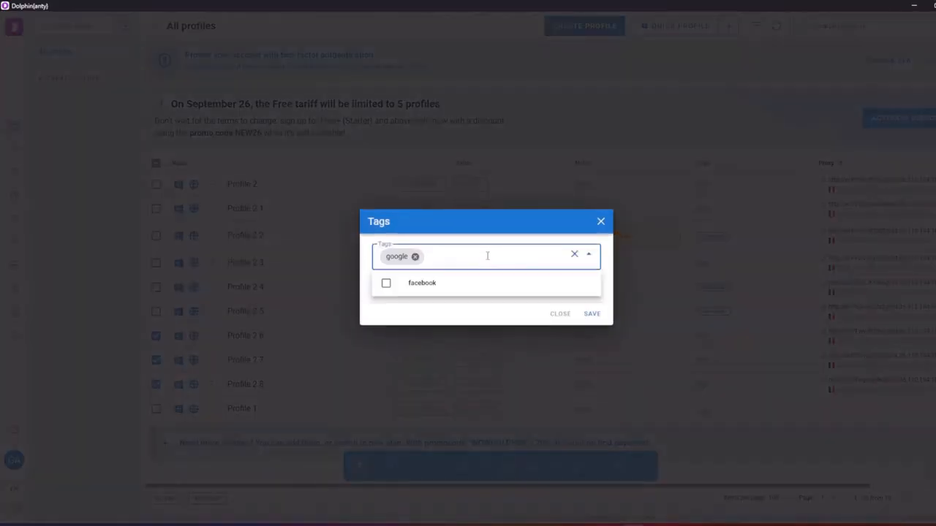
{"action": "left_click", "coordinate": [474, 320]}
{"action": "left_click", "coordinate": [589, 316]}
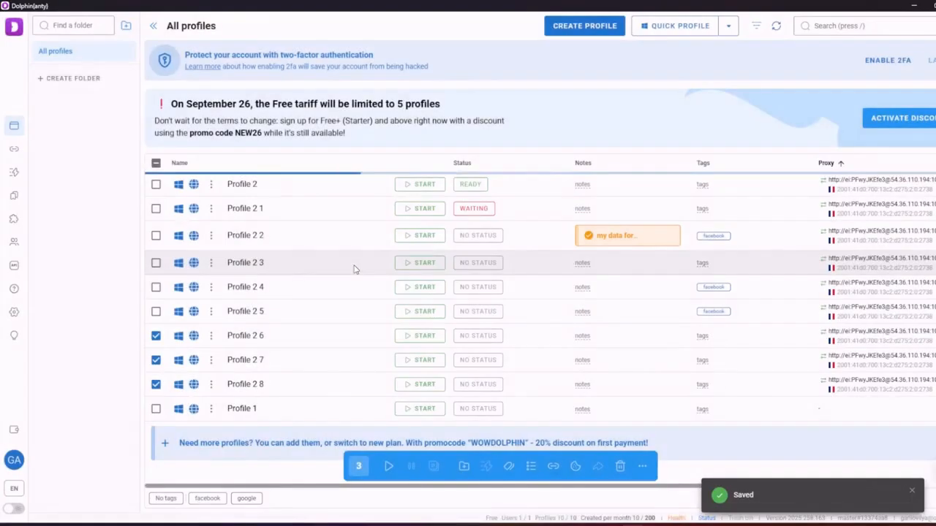
{"action": "left_click", "coordinate": [156, 336]}
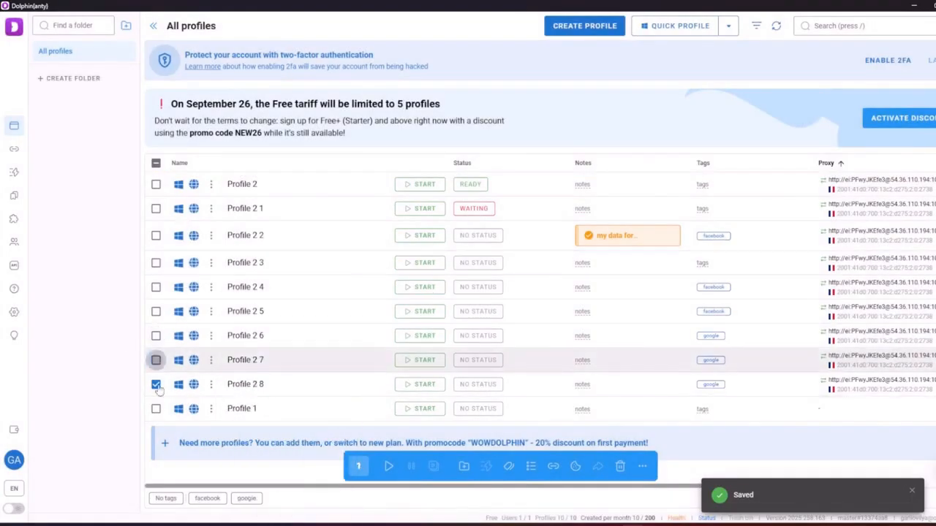
{"action": "left_click", "coordinate": [156, 360]}
{"action": "left_click", "coordinate": [155, 384]}
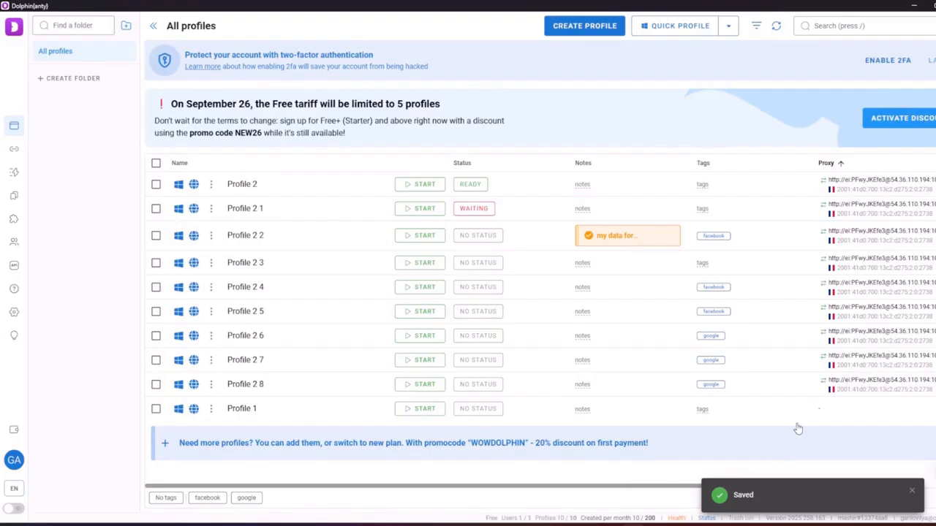
Try the google and facebook tag filters, then turn them off
{"action": "left_click", "coordinate": [250, 502]}
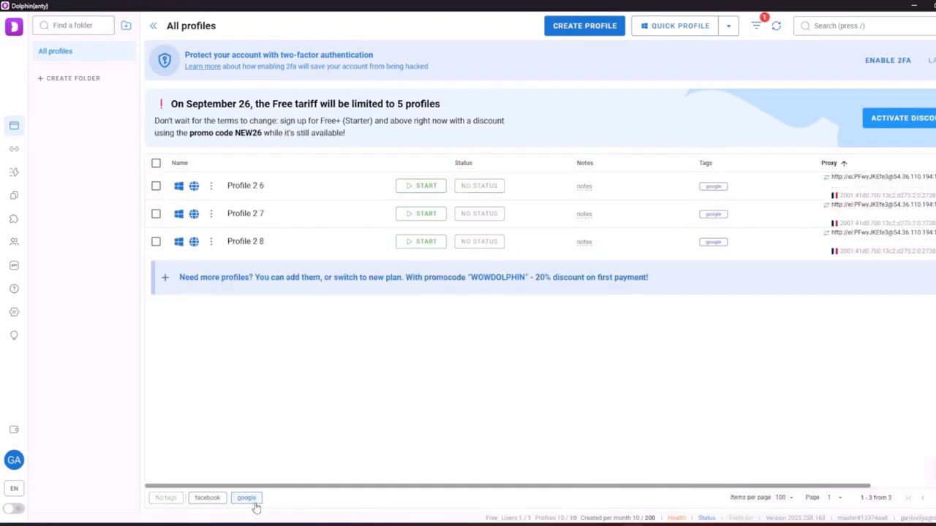
{"action": "left_click", "coordinate": [254, 503]}
{"action": "left_click", "coordinate": [207, 500]}
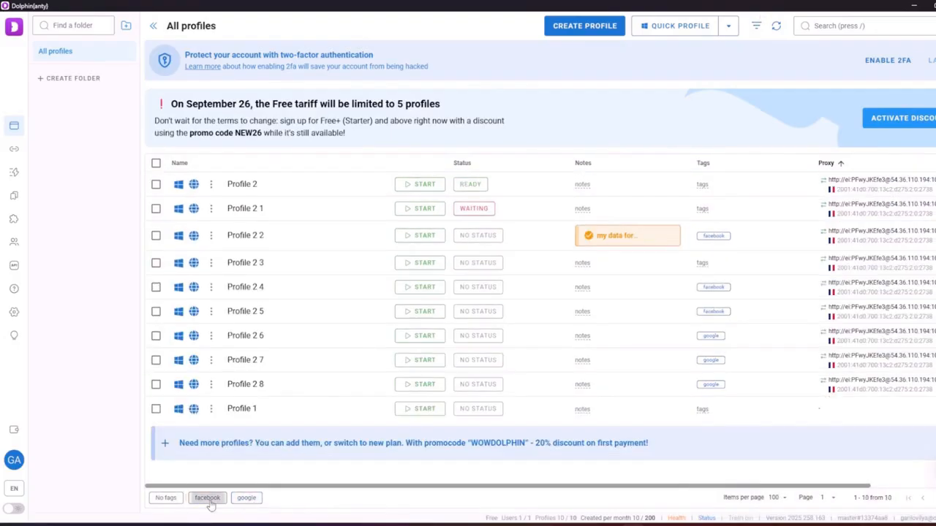
{"action": "left_click", "coordinate": [208, 500]}
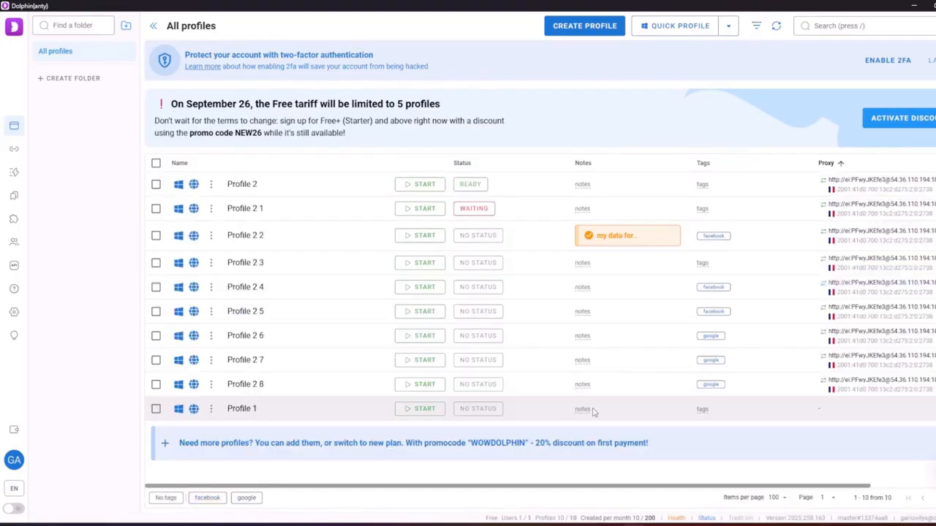
Add a highlimit tag to Profile 2 4 in its edit settings and save
{"action": "left_click", "coordinate": [211, 287]}
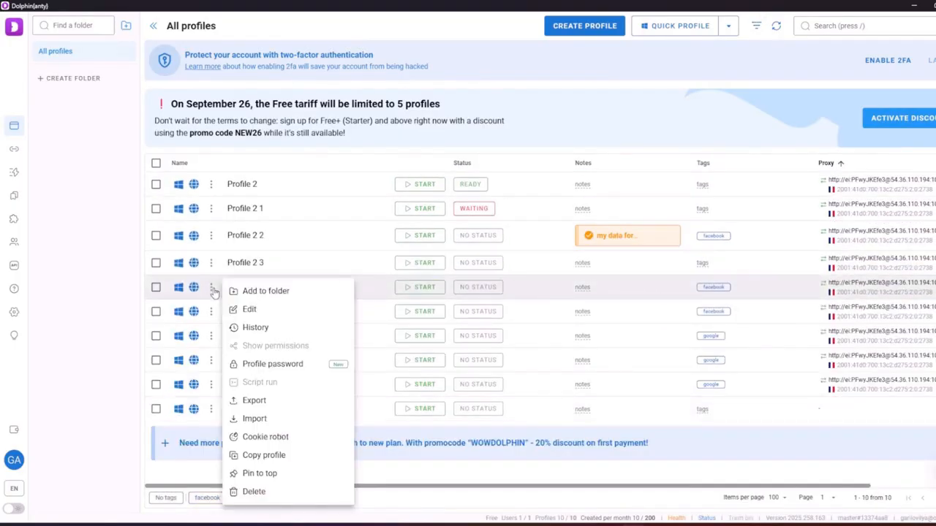
{"action": "left_click", "coordinate": [248, 317]}
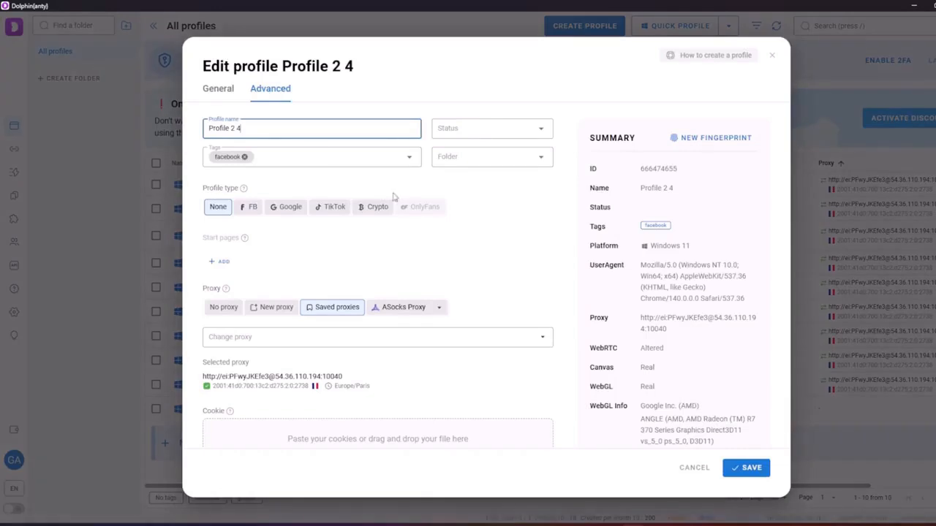
{"action": "left_click", "coordinate": [300, 156]}
{"action": "type", "text": "Bi"}
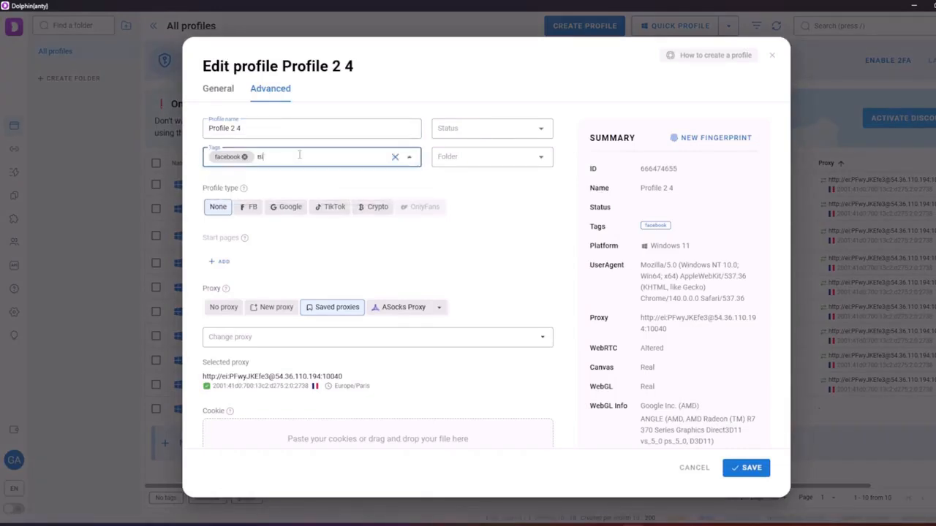
{"action": "key", "text": "BackSpace"}
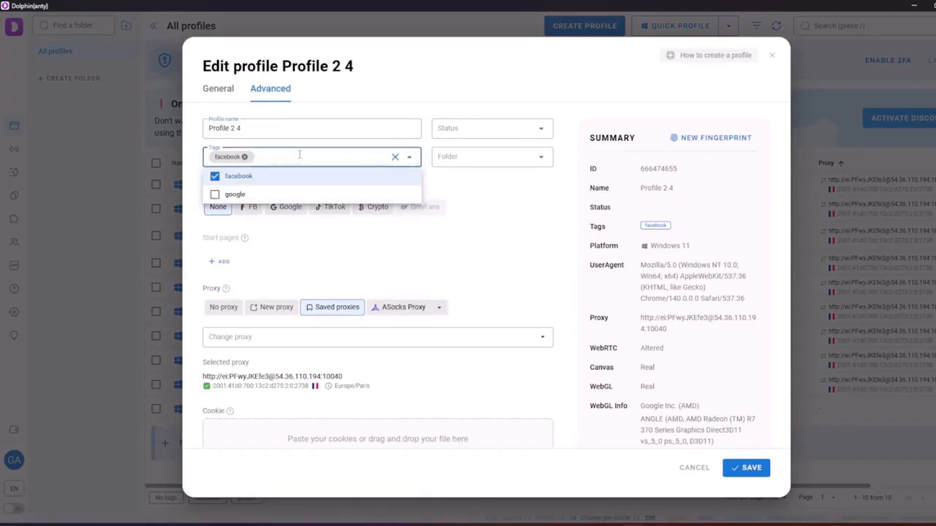
{"action": "type", "text": "high"}
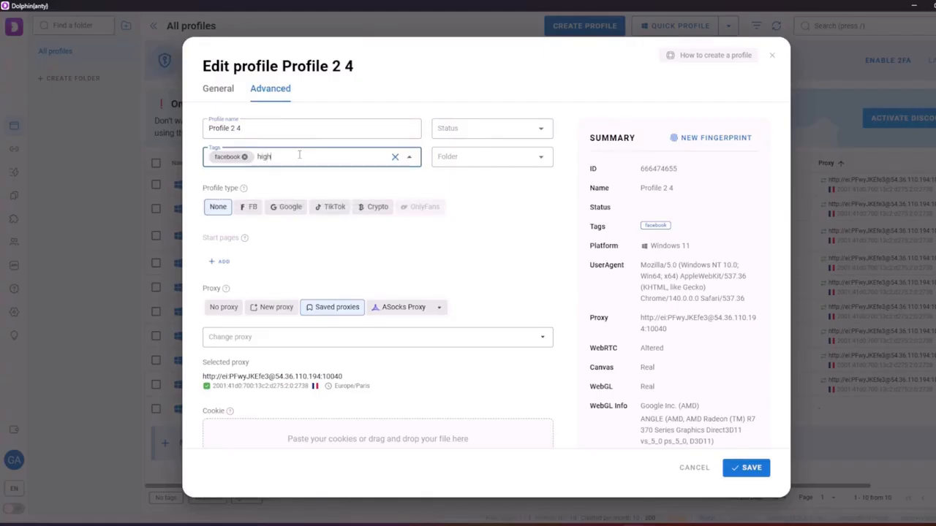
{"action": "type", "text": "limit"}
{"action": "key", "text": "Return"}
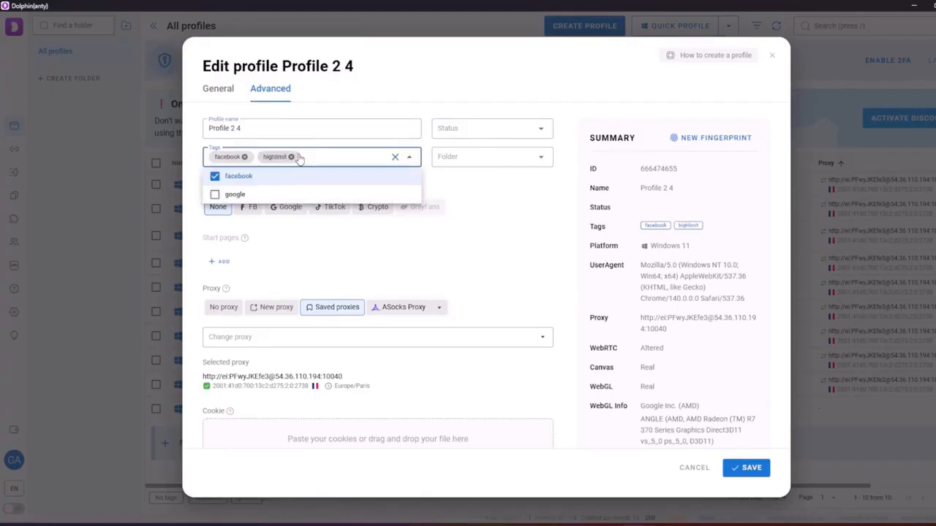
{"action": "left_click", "coordinate": [771, 467]}
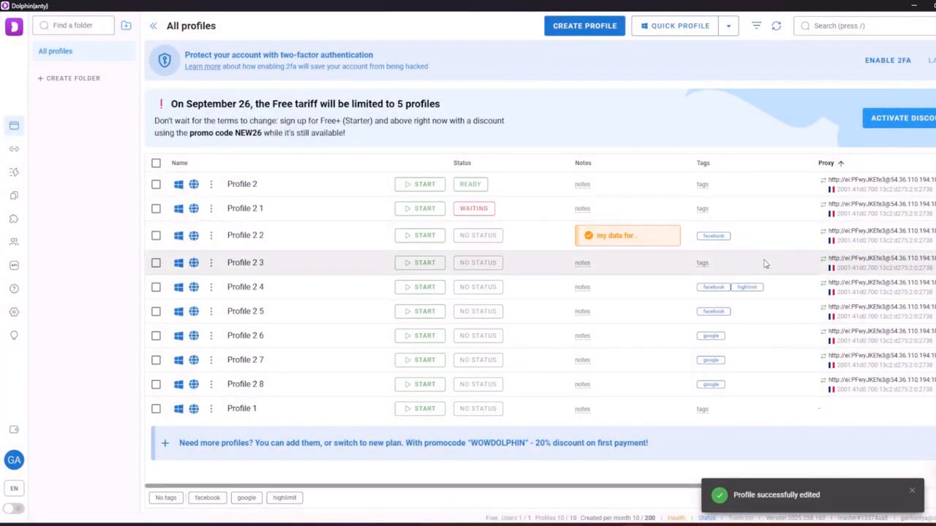
Filter by highlimit and facebook tags, then clear both filters
{"action": "left_click", "coordinate": [273, 504]}
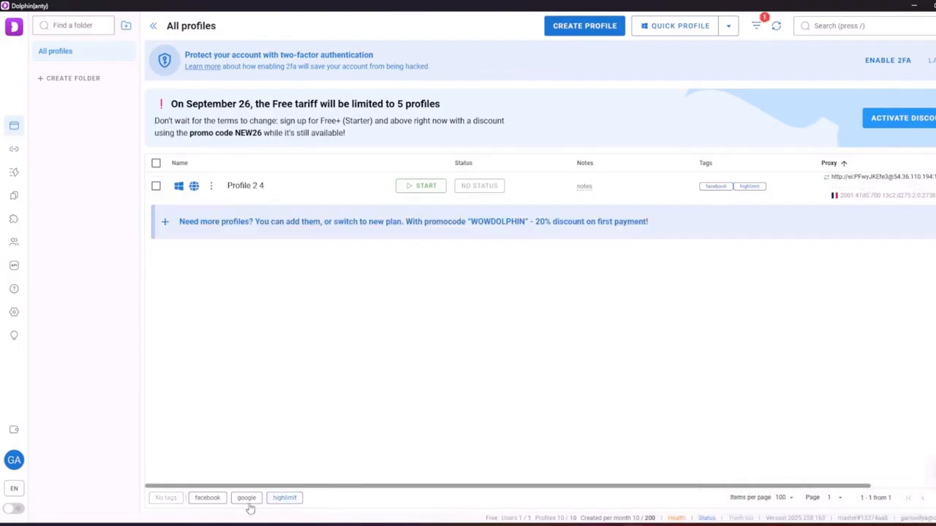
{"action": "left_click", "coordinate": [207, 498]}
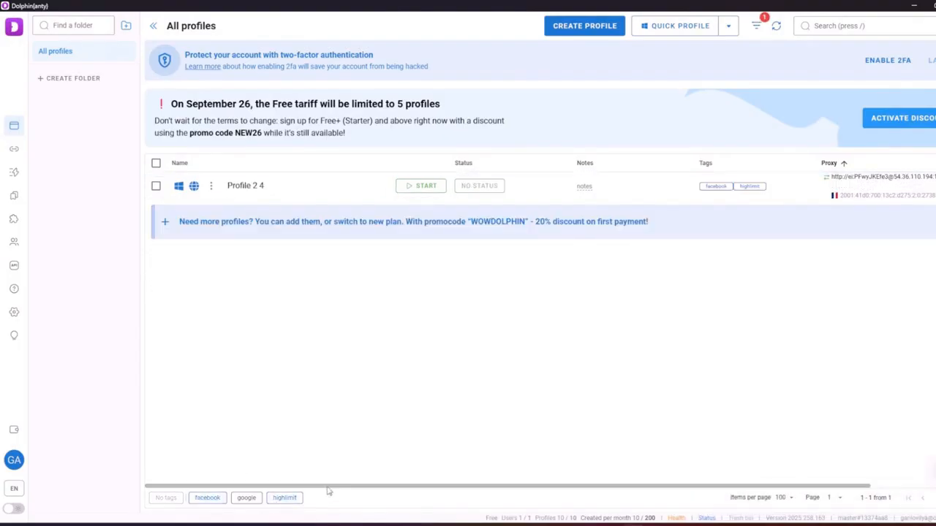
{"action": "left_click", "coordinate": [212, 501]}
{"action": "left_click", "coordinate": [284, 501]}
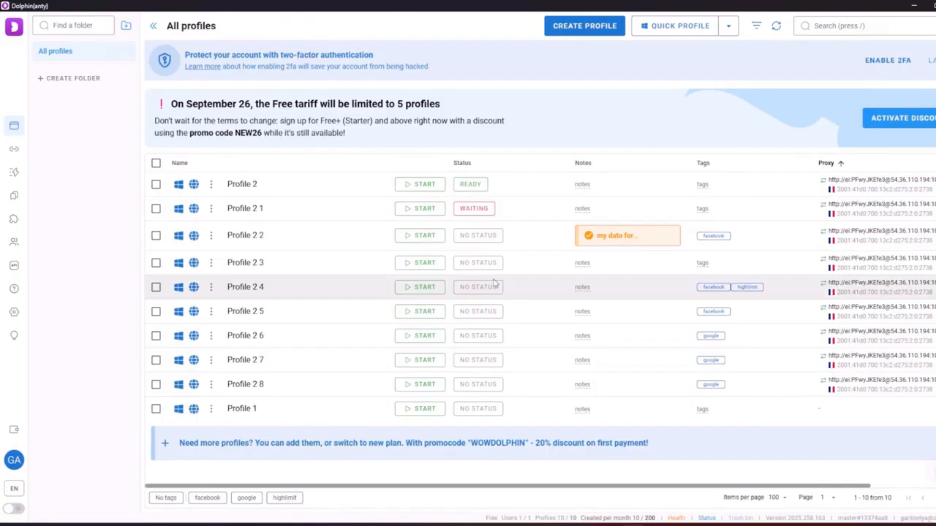
Review Profile 2's settings, leaving its profile type as None, and save
{"action": "left_click", "coordinate": [210, 184]}
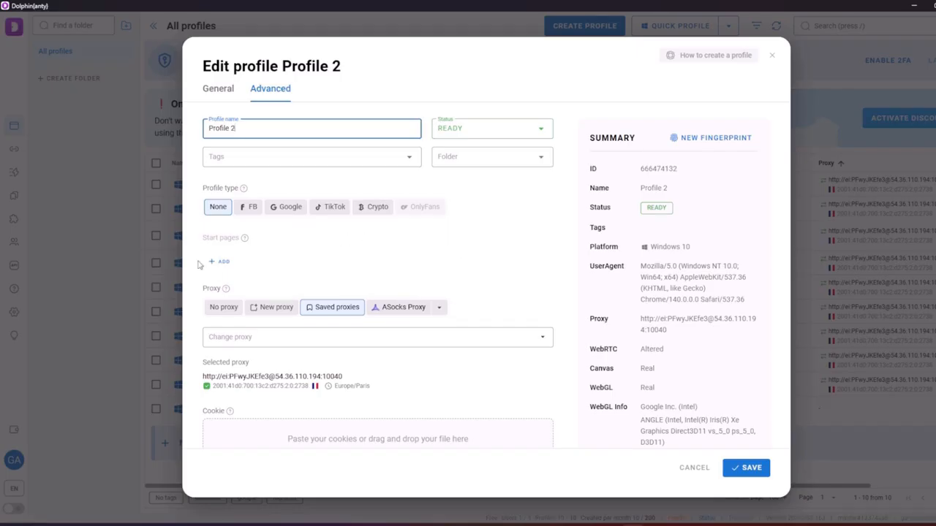
{"action": "left_click", "coordinate": [229, 213]}
{"action": "left_click", "coordinate": [749, 468]}
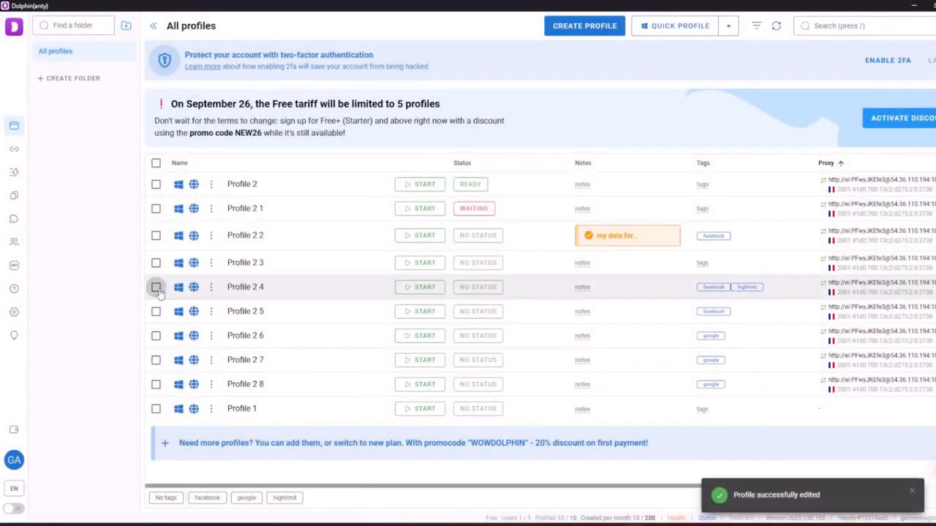
Set Profile 2 5's profile type to FB and save
{"action": "left_click", "coordinate": [209, 312]}
{"action": "left_click", "coordinate": [202, 315]}
{"action": "left_click", "coordinate": [211, 312]}
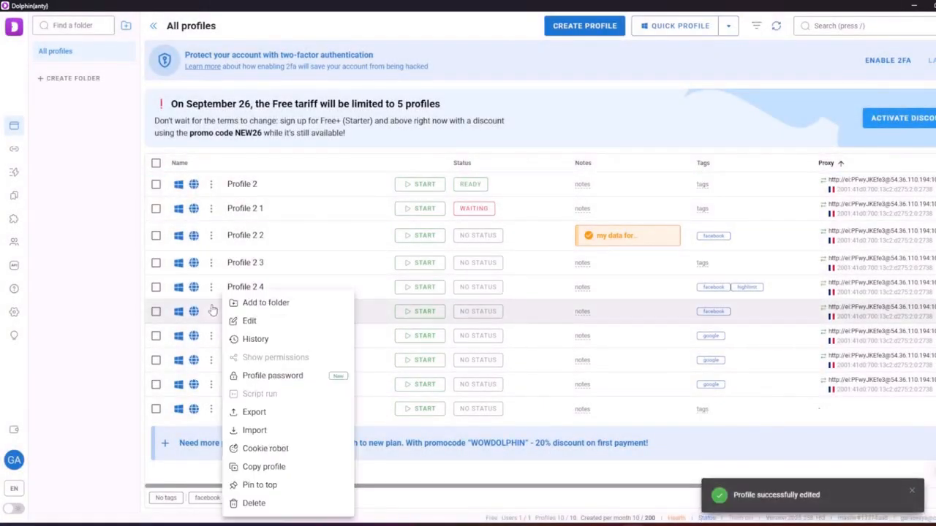
{"action": "left_click", "coordinate": [249, 321]}
{"action": "left_click", "coordinate": [248, 206]}
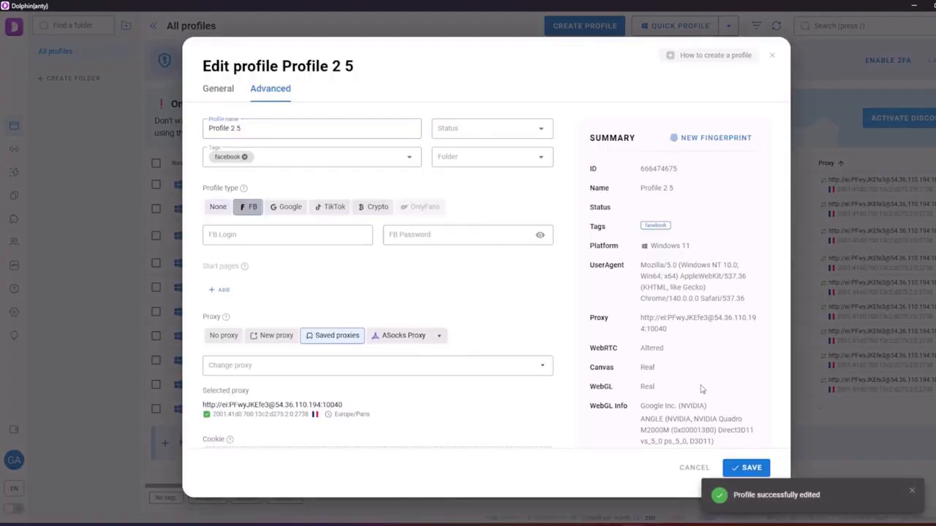
{"action": "left_click", "coordinate": [749, 468]}
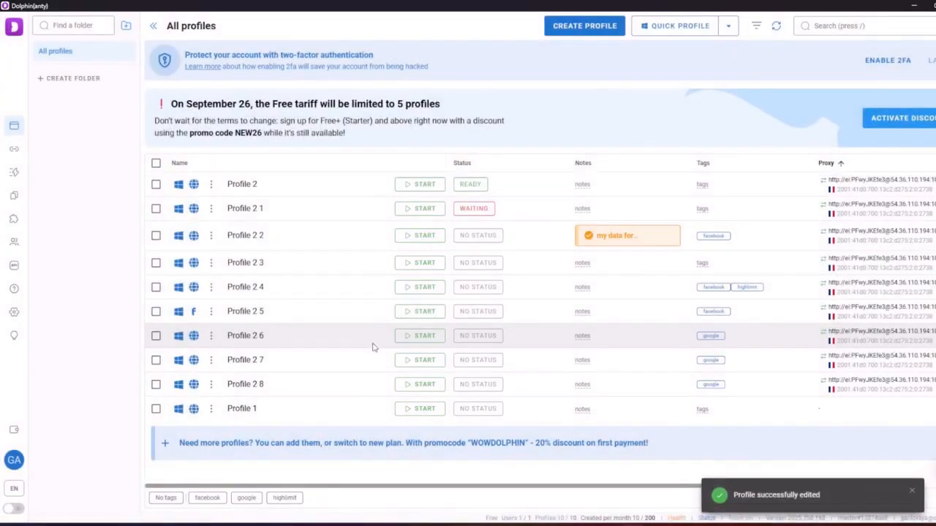
Set Profile 2 6's profile type to Google and save, then open Advanced search
{"action": "left_click", "coordinate": [212, 337]}
{"action": "left_click", "coordinate": [242, 305]}
{"action": "left_click", "coordinate": [240, 317]}
{"action": "left_click", "coordinate": [211, 335]}
{"action": "left_click", "coordinate": [249, 320]}
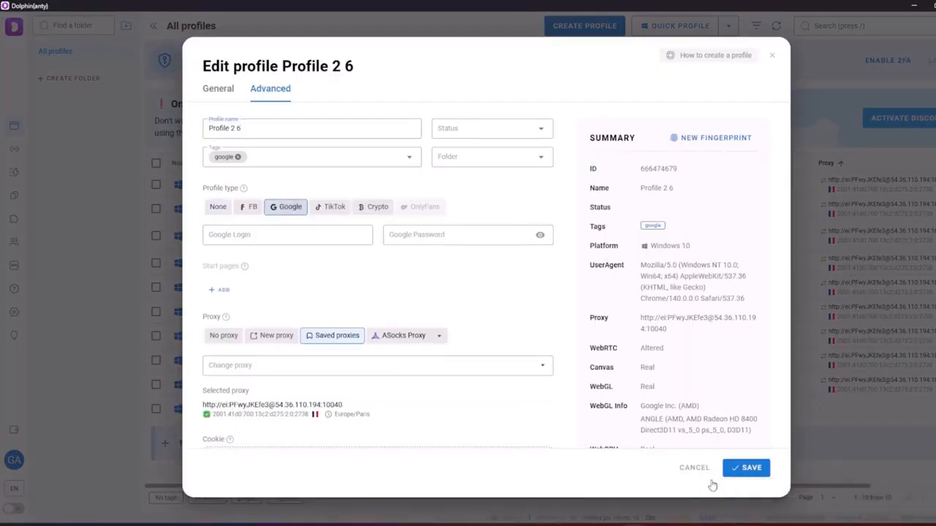
{"action": "left_click", "coordinate": [738, 470]}
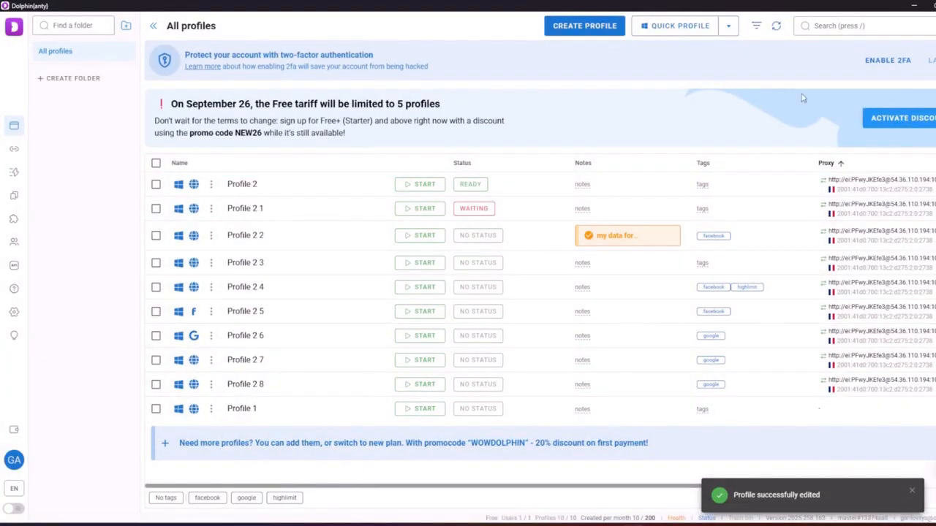
{"action": "left_click", "coordinate": [755, 28]}
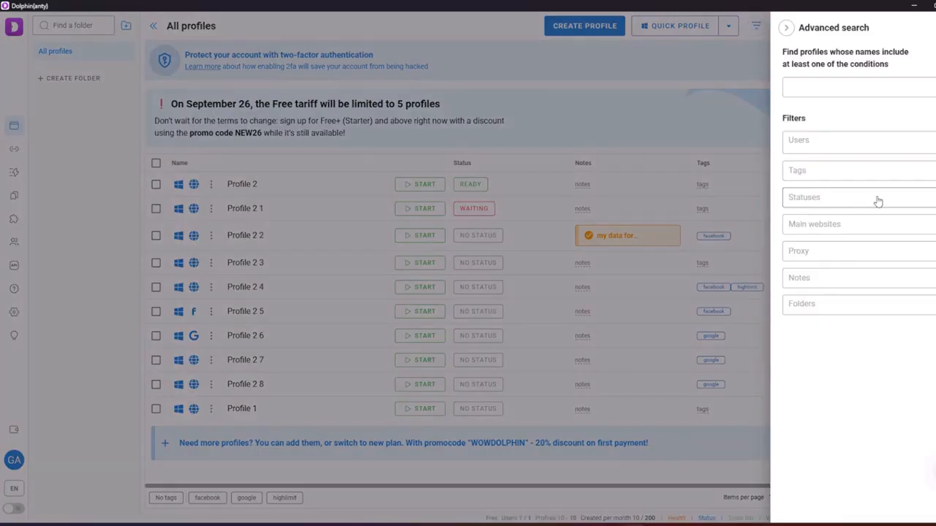
Briefly filter by the Google main website, then clear it and close Advanced search
{"action": "left_click", "coordinate": [834, 224]}
{"action": "left_click", "coordinate": [829, 288]}
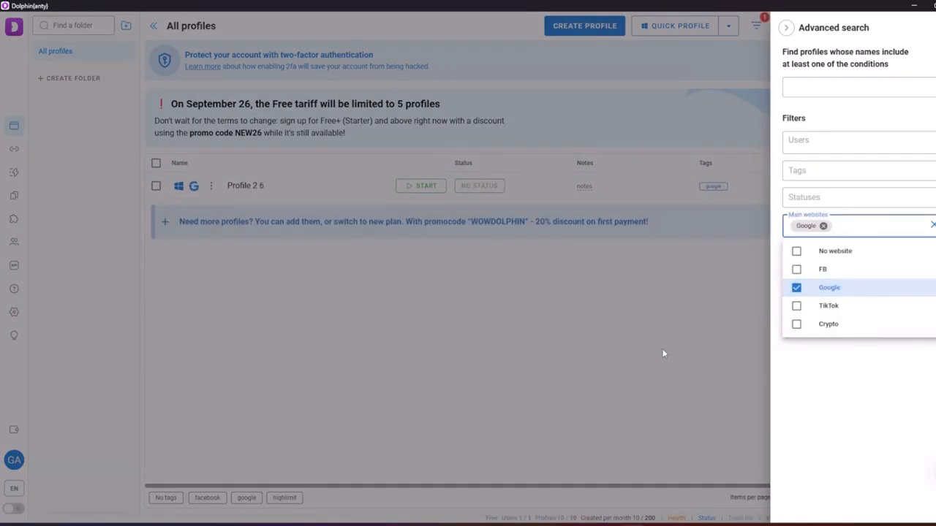
{"action": "left_click", "coordinate": [858, 291]}
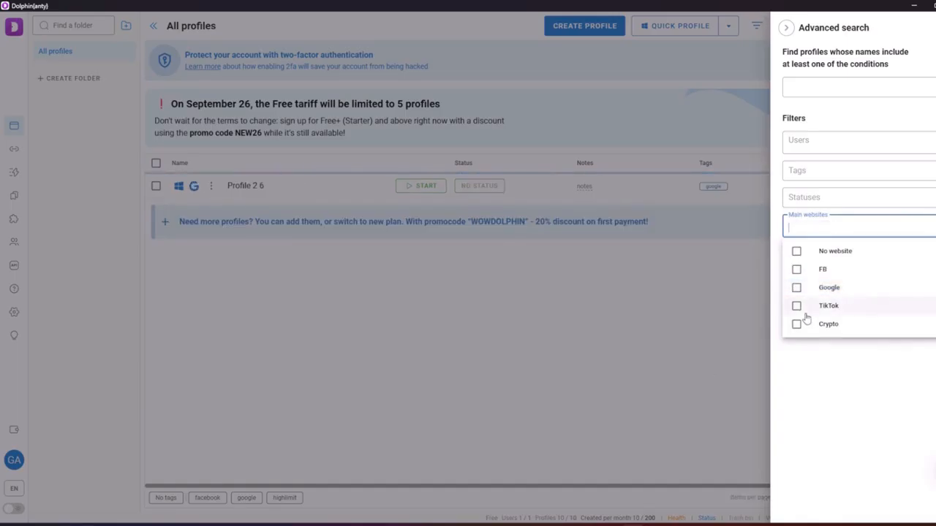
{"action": "left_click", "coordinate": [766, 325]}
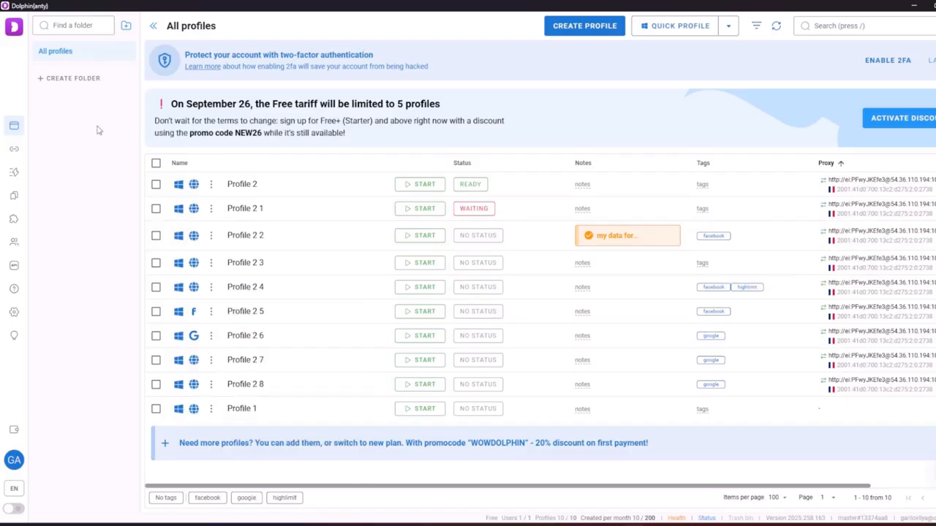
Create a 'Messages' folder with a speech-bubble emoji icon
{"action": "left_click", "coordinate": [77, 81]}
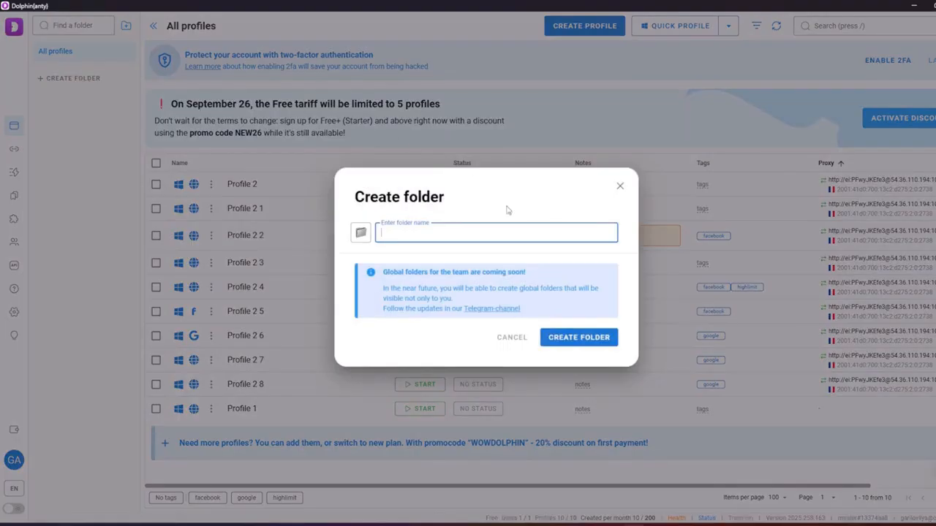
{"action": "left_click", "coordinate": [360, 233]}
{"action": "scroll", "coordinate": [455, 395], "scroll_direction": "down", "scroll_amount": 5}
{"action": "left_click", "coordinate": [443, 392]}
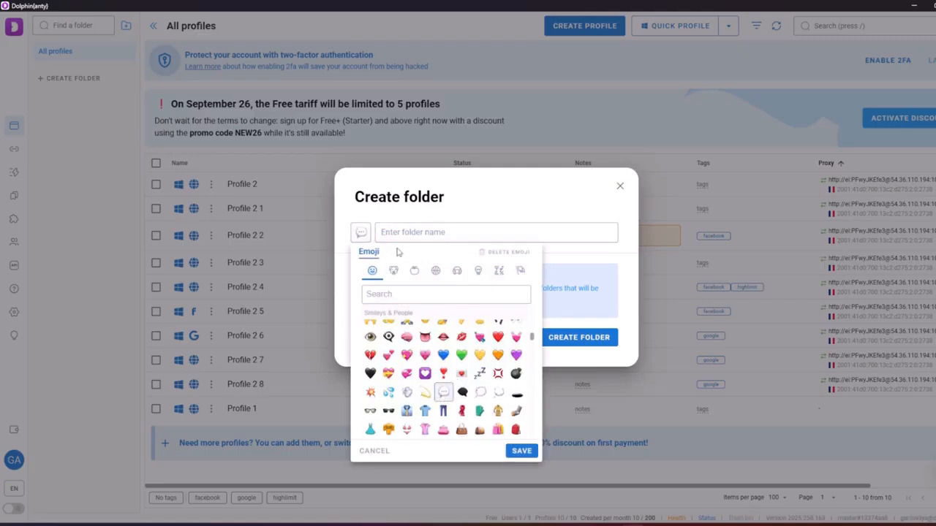
{"action": "left_click", "coordinate": [408, 231]}
{"action": "key", "text": "Caps_Lock"}
{"action": "type", "text": "Mae"}
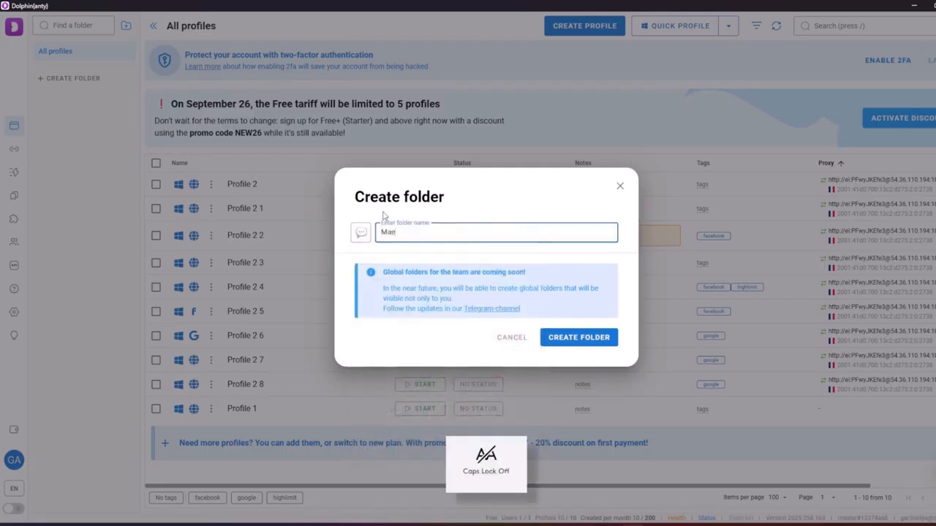
{"action": "type", "text": "ssah"}
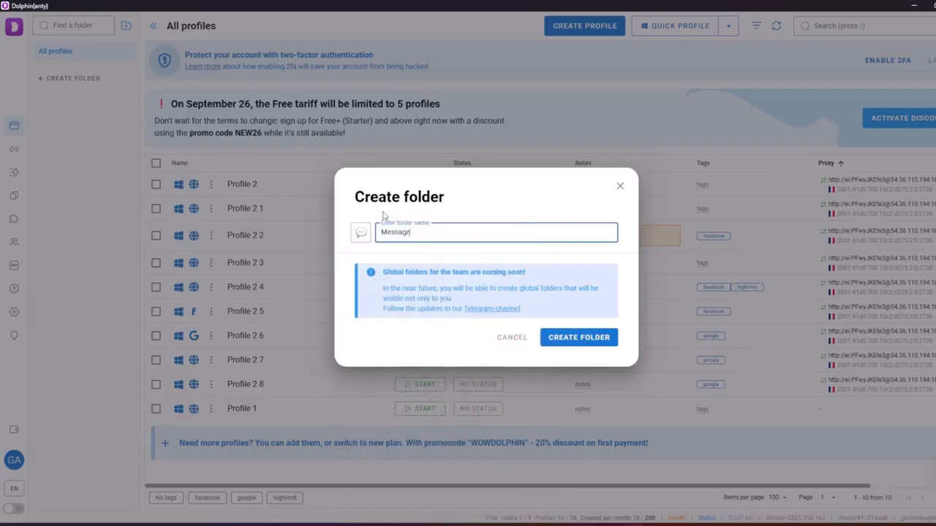
{"action": "left_click", "coordinate": [589, 342]}
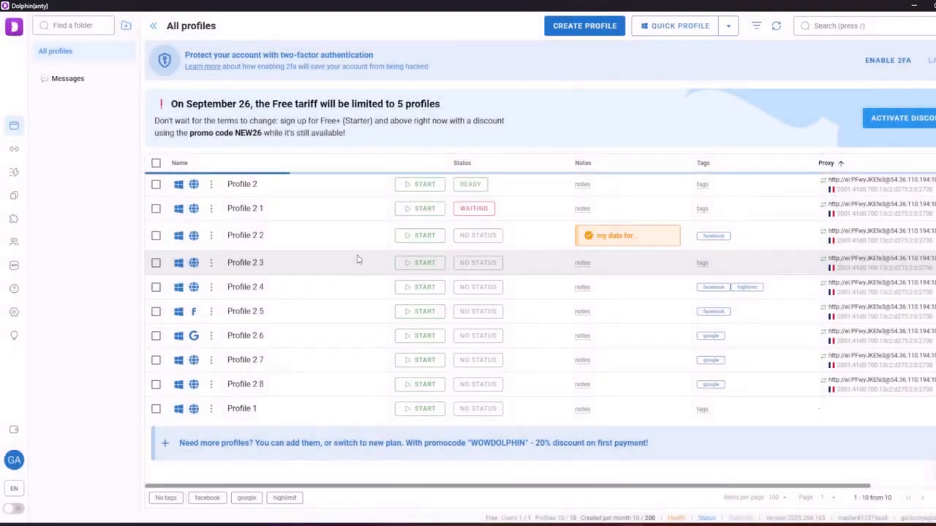
Add Profiles 2 5 and 2 3 to the Messages folder and view its contents
{"action": "left_click", "coordinate": [41, 49]}
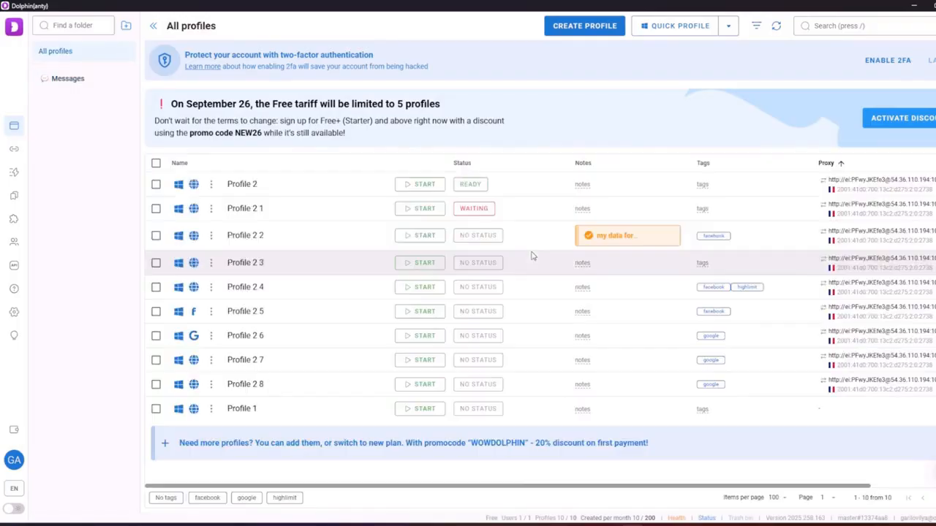
{"action": "left_click", "coordinate": [156, 311]}
{"action": "left_click", "coordinate": [155, 263]}
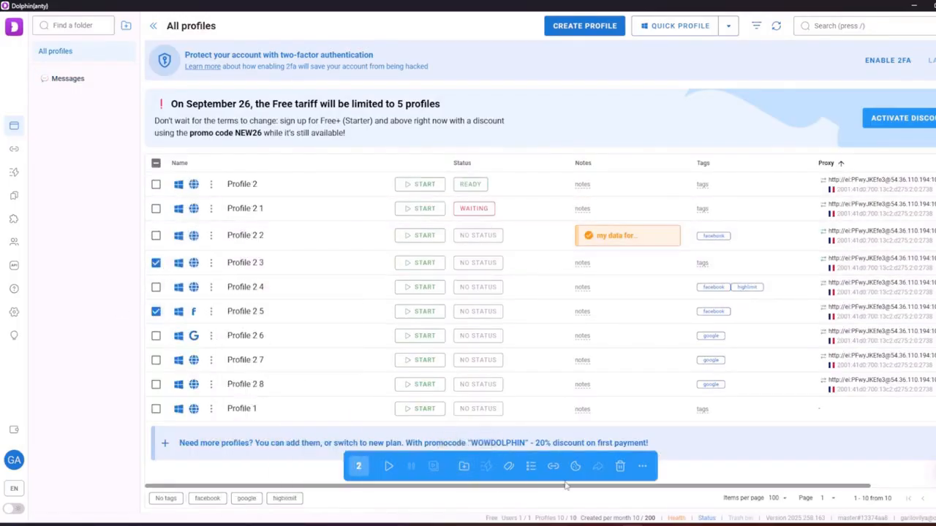
{"action": "left_click", "coordinate": [464, 466]}
{"action": "left_click", "coordinate": [614, 389]}
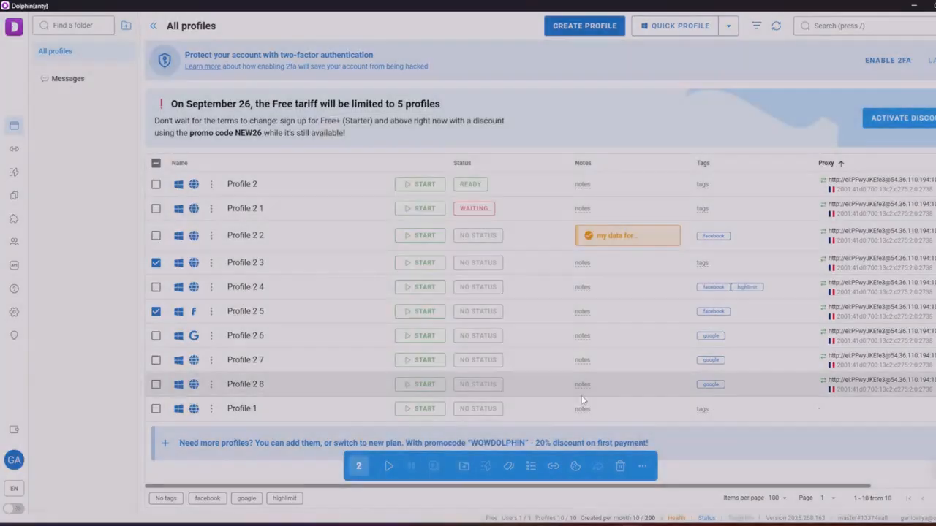
{"action": "left_click", "coordinate": [156, 262]}
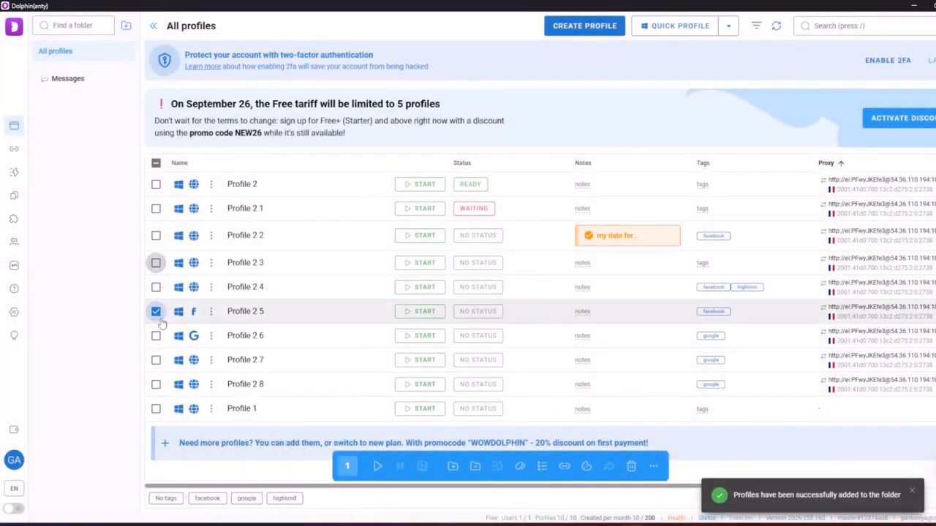
{"action": "left_click", "coordinate": [155, 311]}
{"action": "left_click", "coordinate": [79, 80]}
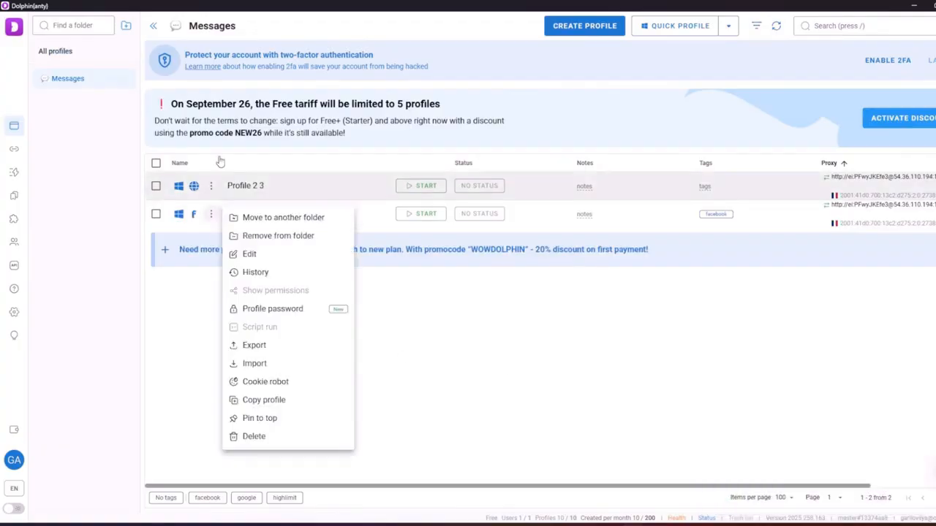
Create an empty 'Test' folder with a purple devil emoji icon
{"action": "left_click", "coordinate": [125, 27]}
{"action": "left_click", "coordinate": [361, 234]}
{"action": "scroll", "coordinate": [431, 409], "scroll_direction": "down", "scroll_amount": 3}
{"action": "left_click", "coordinate": [443, 382]}
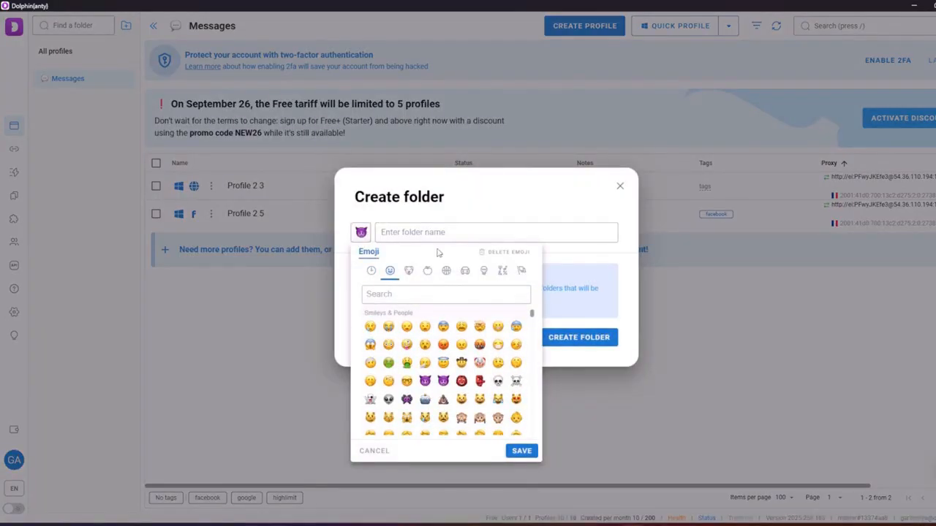
{"action": "left_click", "coordinate": [441, 241]}
{"action": "key", "text": "Caps_Lock"}
{"action": "type", "text": "T"}
{"action": "key", "text": "Caps_Lock"}
{"action": "type", "text": "est"}
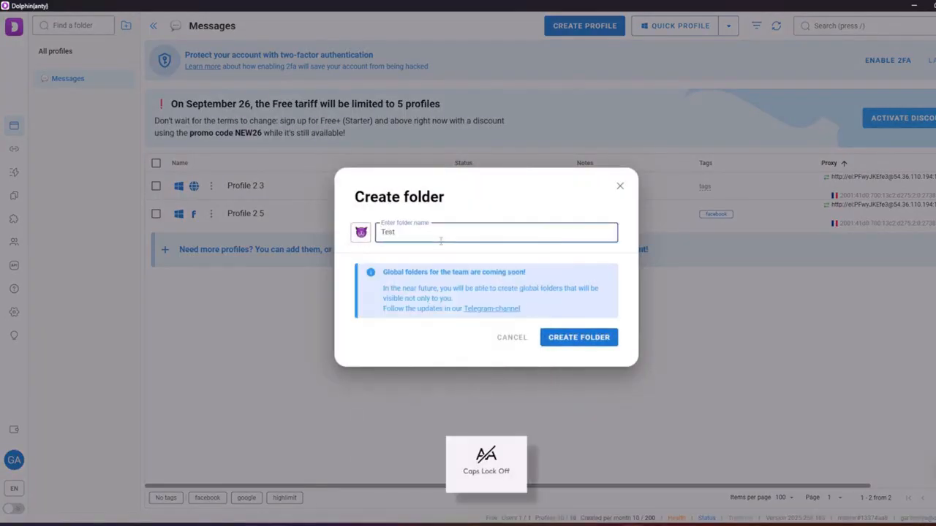
{"action": "left_click", "coordinate": [588, 337]}
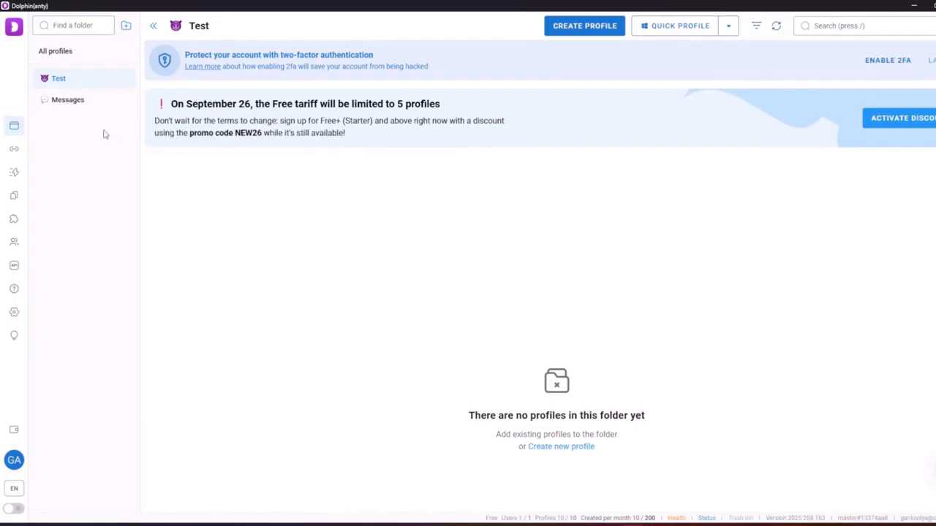
Start a new proxy and copy the proxy line ending :10412 from Notepad
{"action": "left_click", "coordinate": [14, 150]}
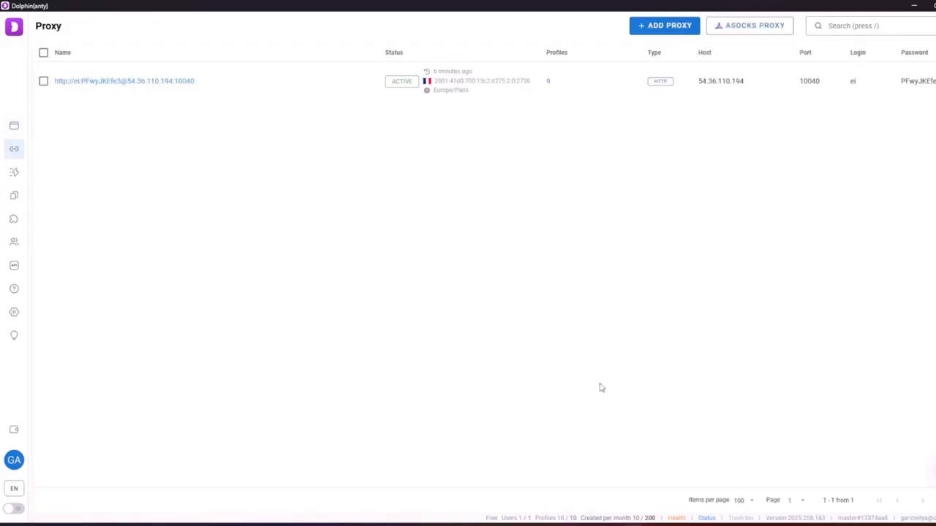
{"action": "left_click", "coordinate": [662, 26]}
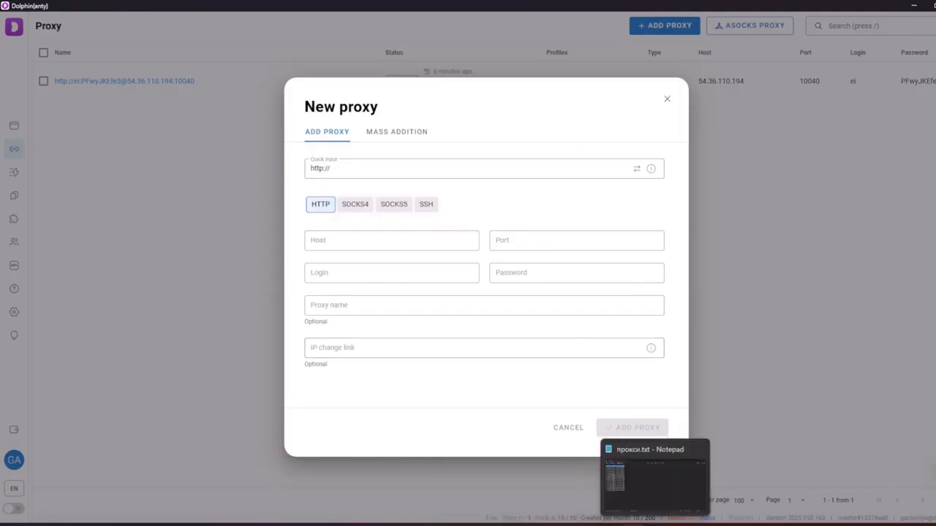
{"action": "left_click", "coordinate": [656, 525]}
{"action": "left_click_drag", "start_coordinate": [266, 187], "coordinate": [119, 190]}
{"action": "key", "text": "ctrl+c"}
{"action": "left_click", "coordinate": [787, 130]}
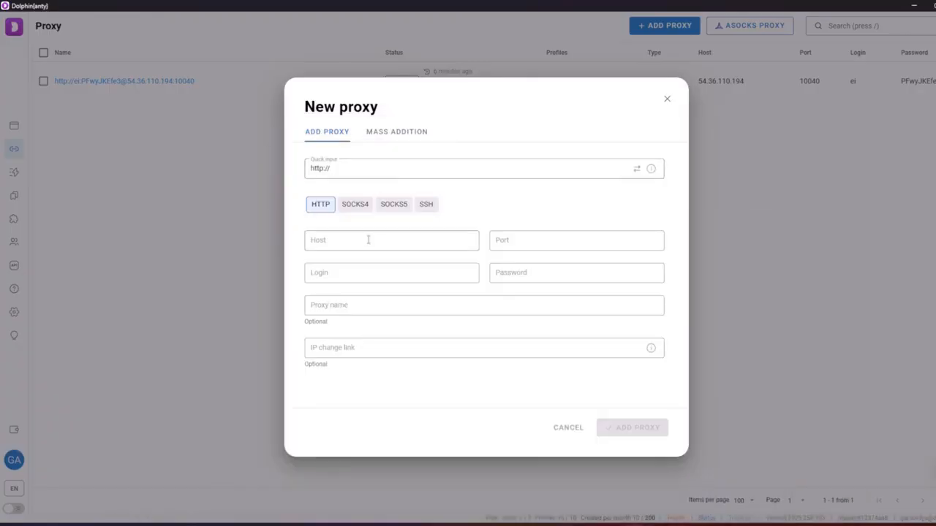
Paste the proxy string into Quick input, name it 1314, and save it
{"action": "left_click", "coordinate": [372, 239]}
{"action": "left_click", "coordinate": [388, 167]}
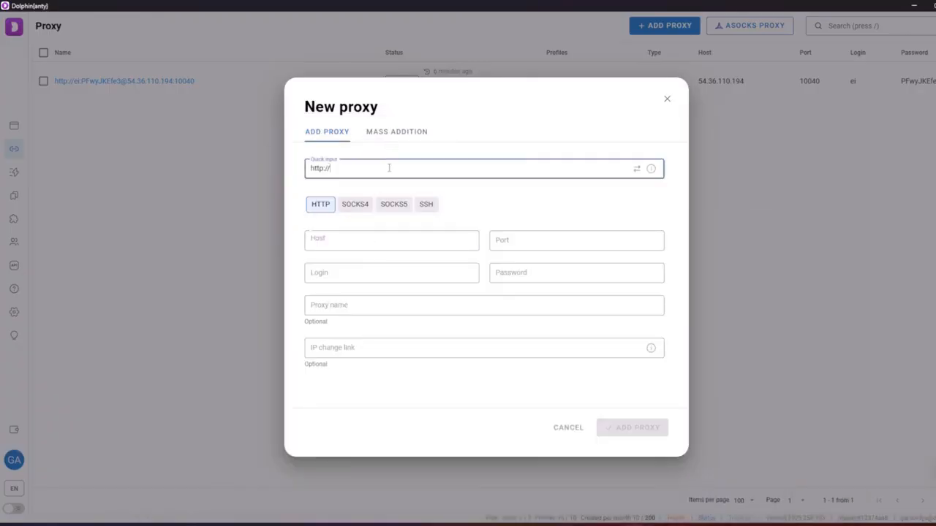
{"action": "key", "text": "ctrl+v"}
{"action": "left_click", "coordinate": [508, 218]}
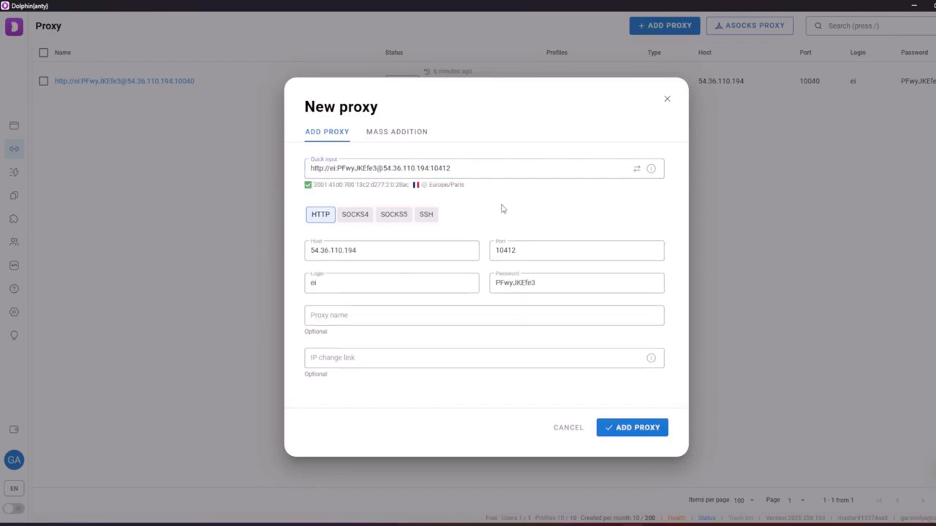
{"action": "left_click", "coordinate": [380, 315]}
{"action": "type", "text": "1314"}
{"action": "left_click", "coordinate": [617, 427]}
Check the 1314 proxy's connection, then search the list for 1314 and clear the search
{"action": "left_click", "coordinate": [43, 113]}
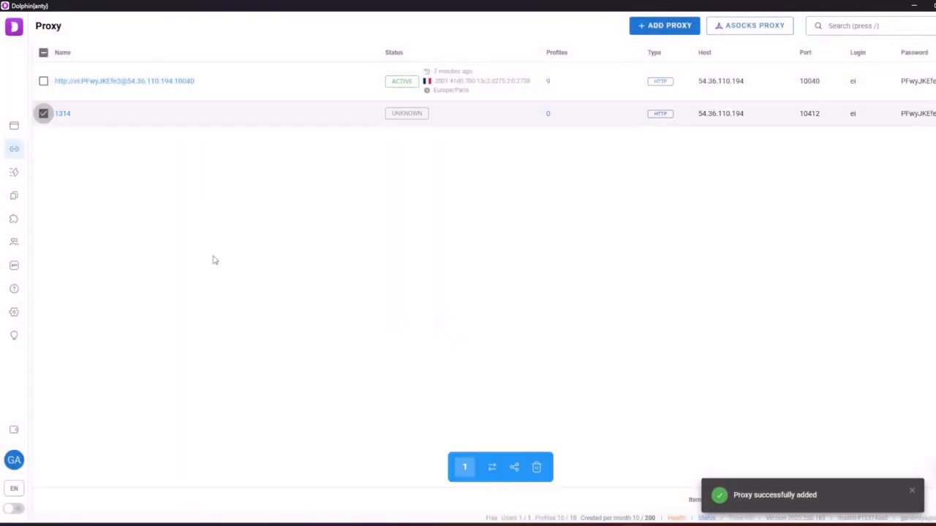
{"action": "left_click", "coordinate": [496, 473]}
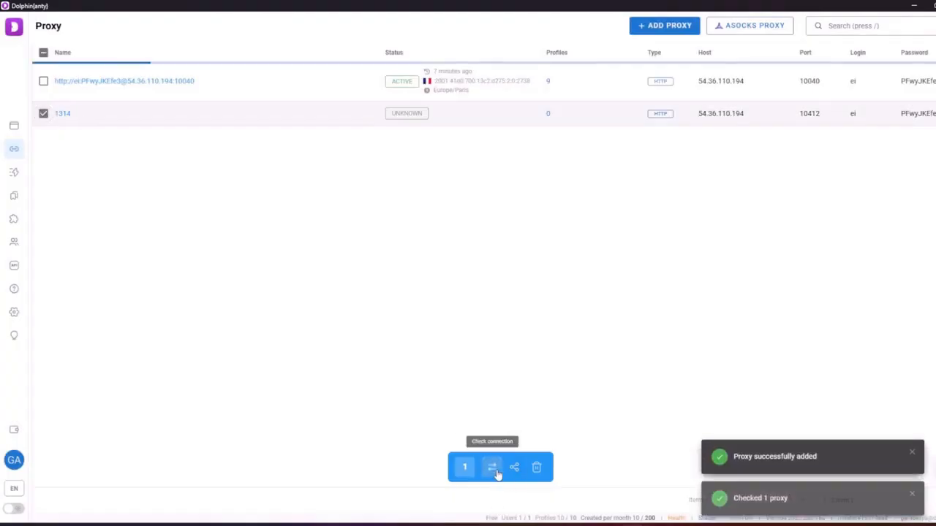
{"action": "left_click", "coordinate": [43, 121]}
{"action": "left_click", "coordinate": [893, 31]}
{"action": "type", "text": "1231"}
{"action": "key", "text": "BackSpace"}
{"action": "key", "text": "BackSpace"}
{"action": "key", "text": "BackSpace"}
{"action": "type", "text": "313"}
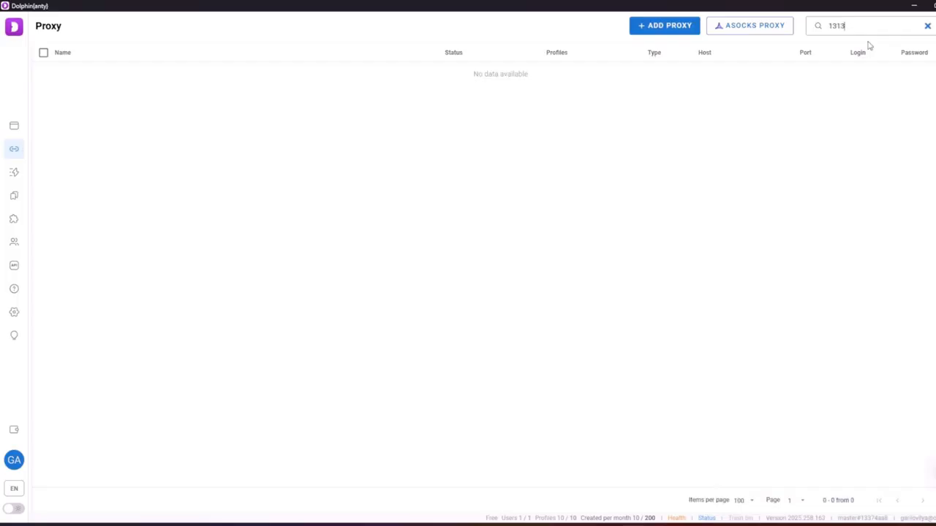
{"action": "key", "text": "BackSpace"}
{"action": "type", "text": "4"}
{"action": "key", "text": "BackSpace"}
{"action": "key", "text": "BackSpace"}
{"action": "key", "text": "BackSpace"}
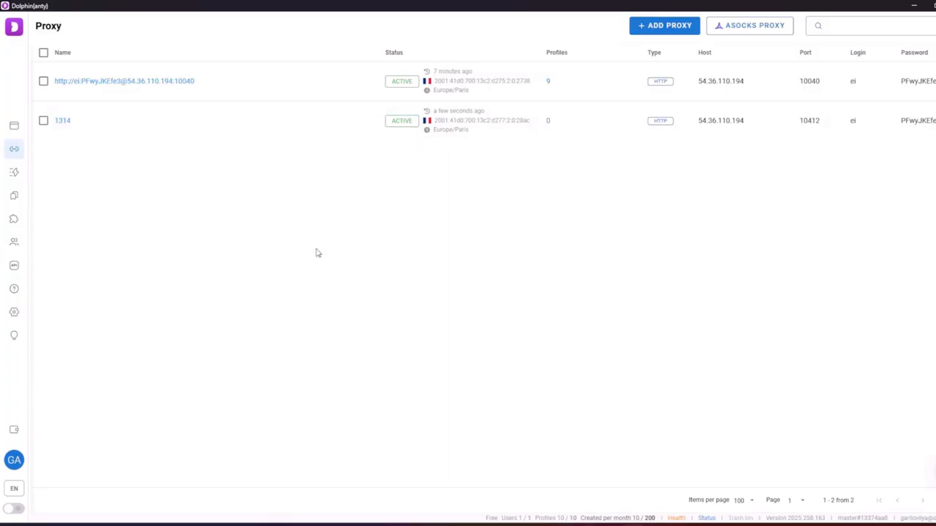
Open and close sharing options for both proxies, then go to the empty Bookmarks page
{"action": "left_click", "coordinate": [43, 82]}
{"action": "left_click", "coordinate": [43, 120]}
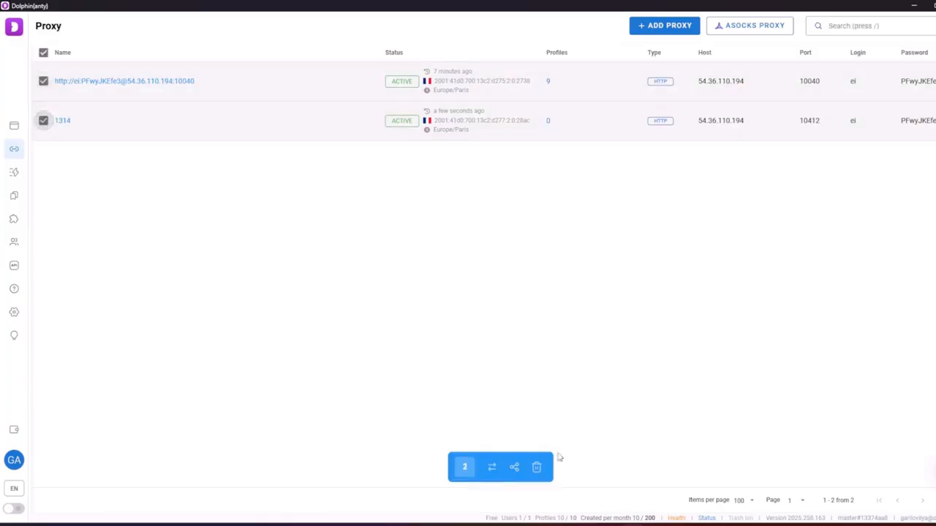
{"action": "left_click", "coordinate": [514, 466]}
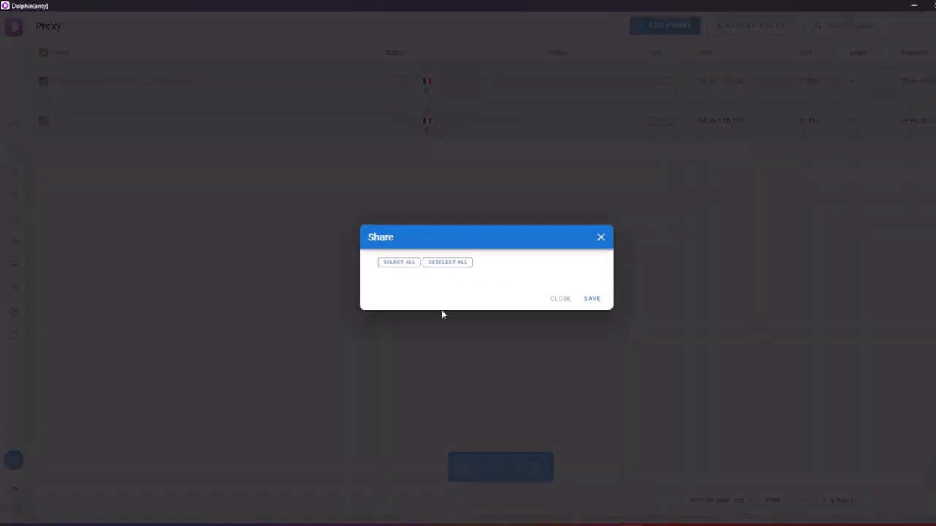
{"action": "left_click", "coordinate": [560, 299]}
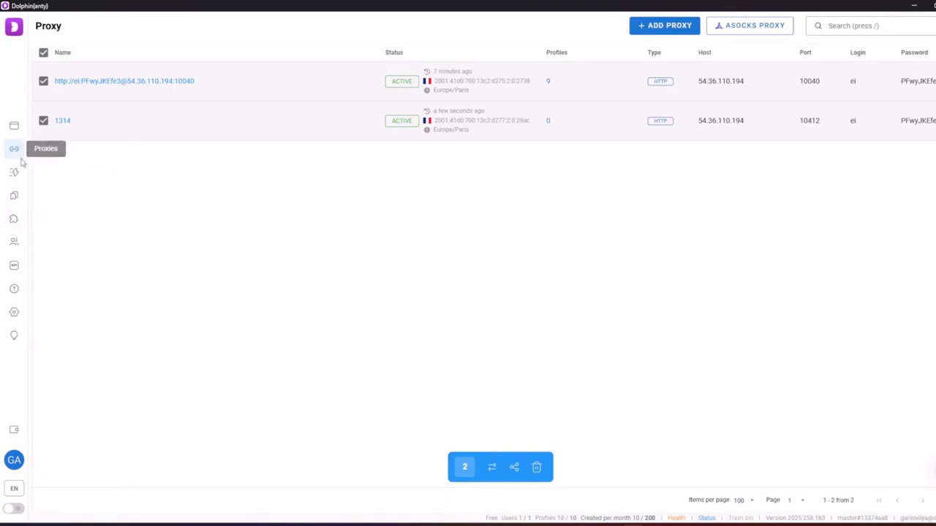
{"action": "left_click", "coordinate": [14, 126]}
{"action": "left_click", "coordinate": [16, 195]}
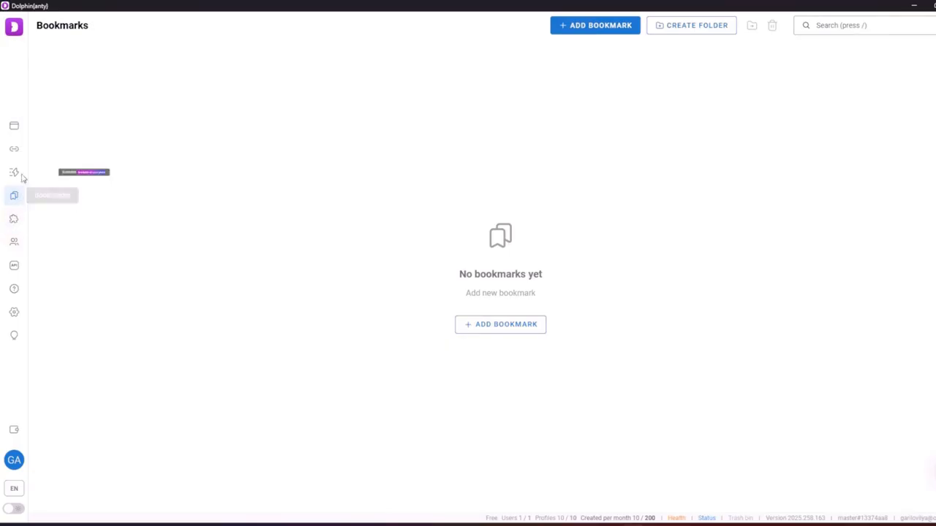
Enable taskbar name substitution, hiding video spoofing/cookie buttons and disabling image loading, then save settings
{"action": "left_click", "coordinate": [14, 313]}
{"action": "scroll", "coordinate": [549, 333], "scroll_direction": "down", "scroll_amount": 7}
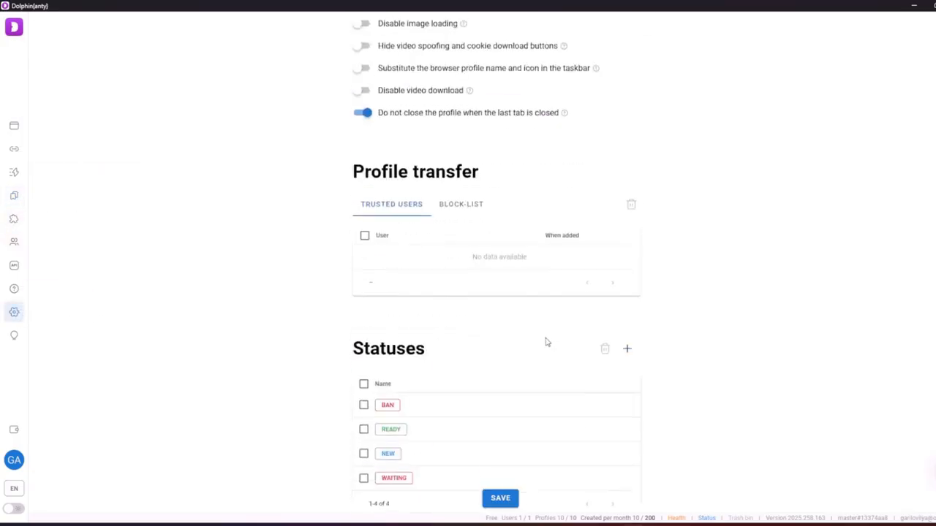
{"action": "scroll", "coordinate": [546, 342], "scroll_direction": "up", "scroll_amount": 5}
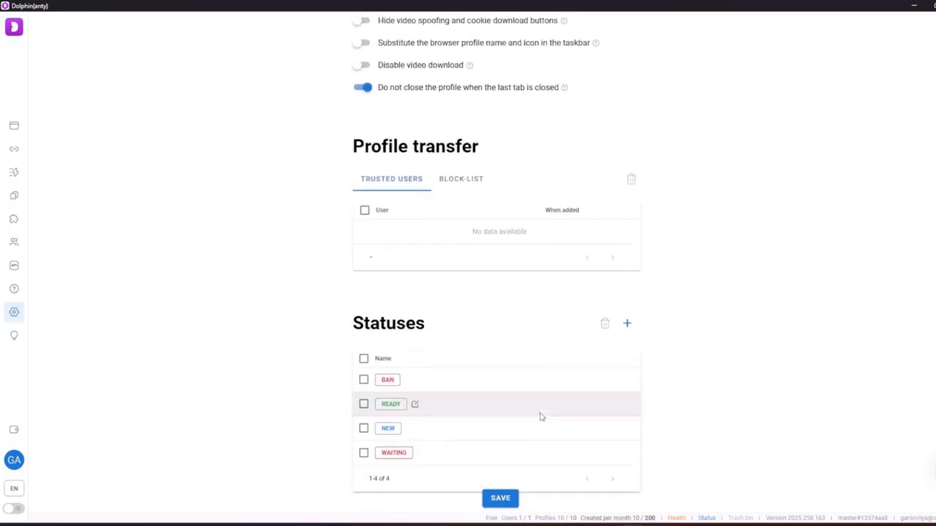
{"action": "scroll", "coordinate": [542, 413], "scroll_direction": "up", "scroll_amount": 2}
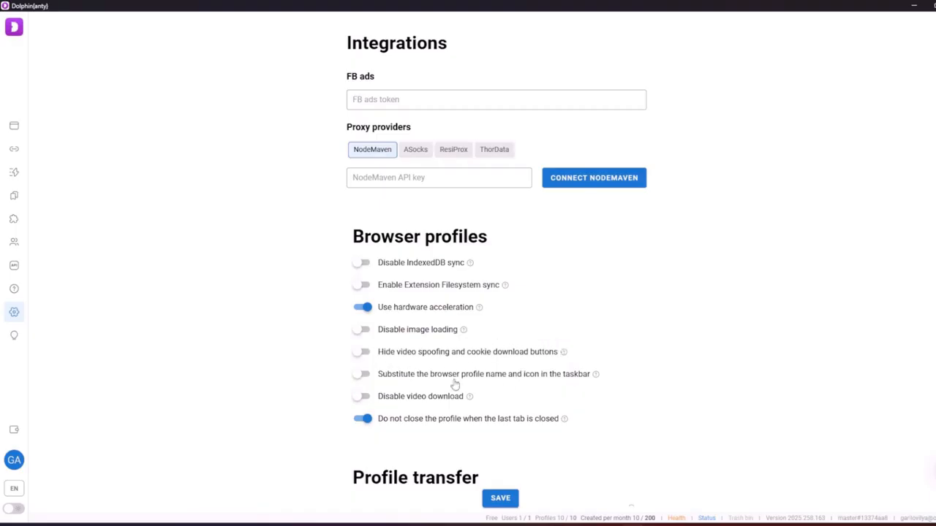
{"action": "left_click", "coordinate": [361, 373]}
{"action": "left_click", "coordinate": [359, 353]}
{"action": "left_click", "coordinate": [361, 330]}
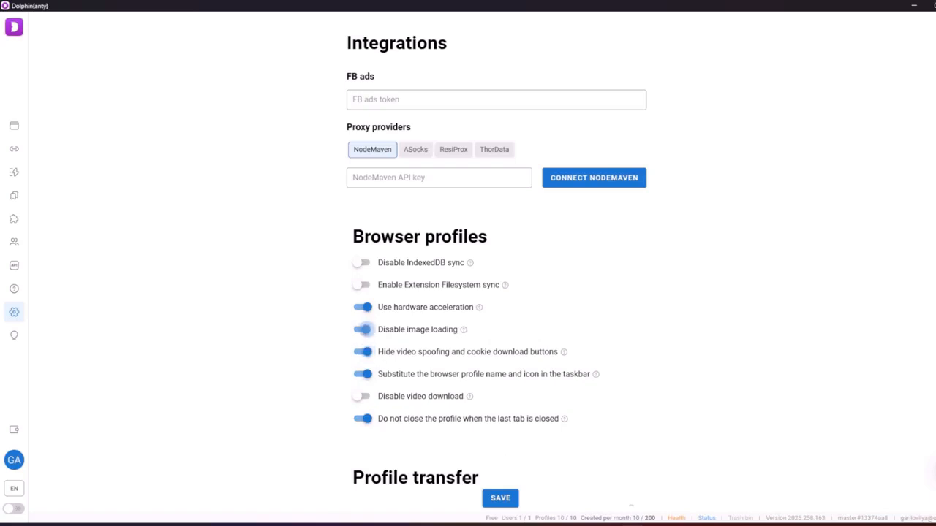
{"action": "left_click", "coordinate": [501, 500]}
{"action": "left_click", "coordinate": [14, 126]}
Launch Profile 2 from All profiles and maximize its browser window
{"action": "left_click", "coordinate": [82, 56]}
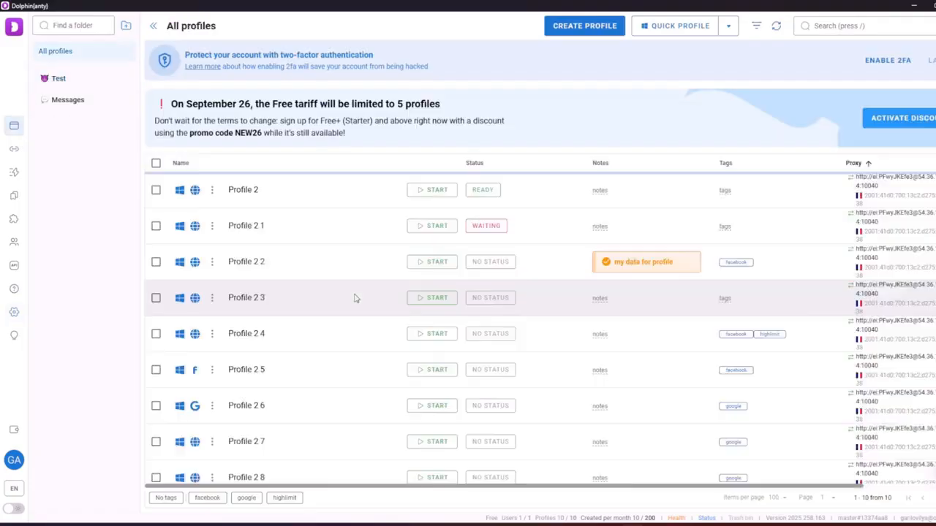
{"action": "left_click", "coordinate": [423, 185]}
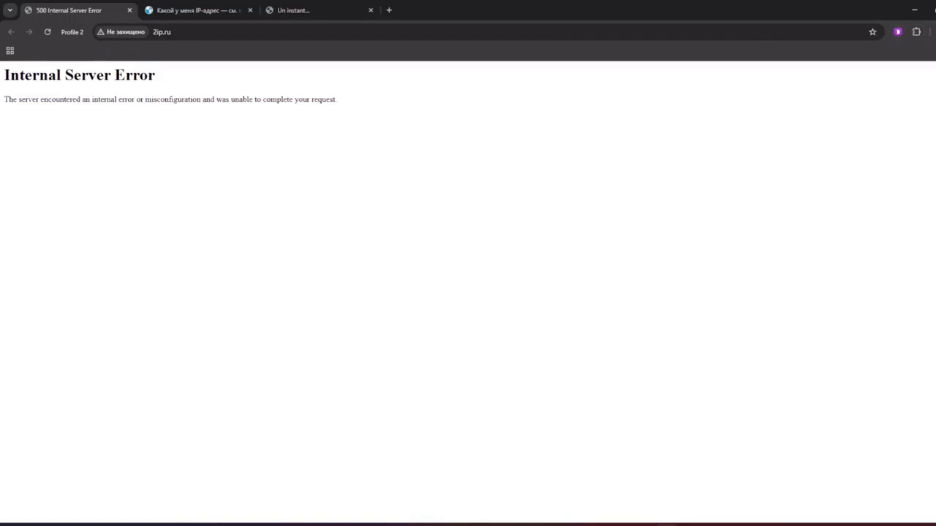
{"action": "mouse_move", "coordinate": [666, 525]}
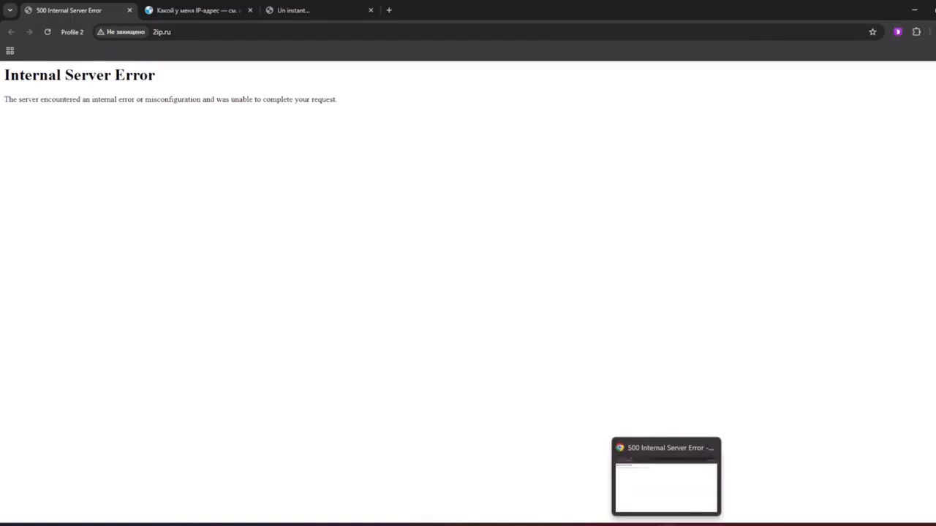
{"action": "mouse_move", "coordinate": [577, 525]}
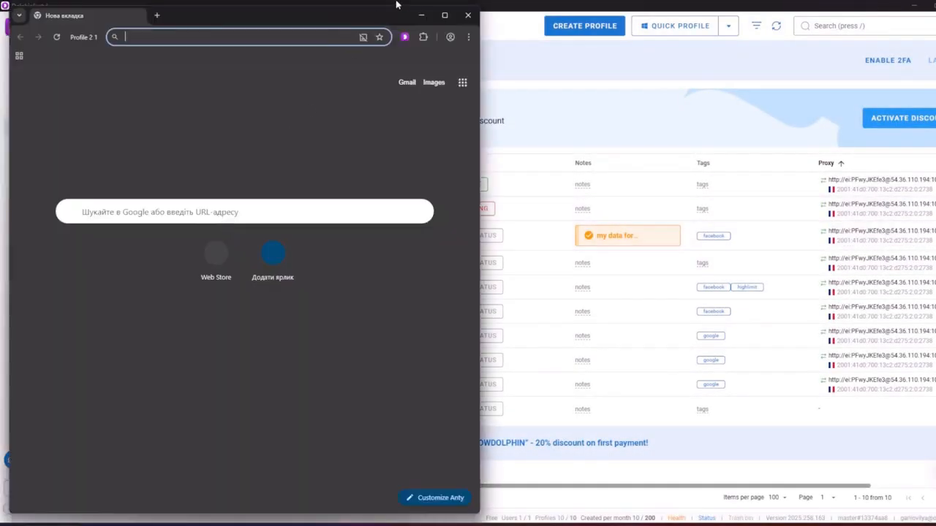
{"action": "left_click", "coordinate": [444, 15]}
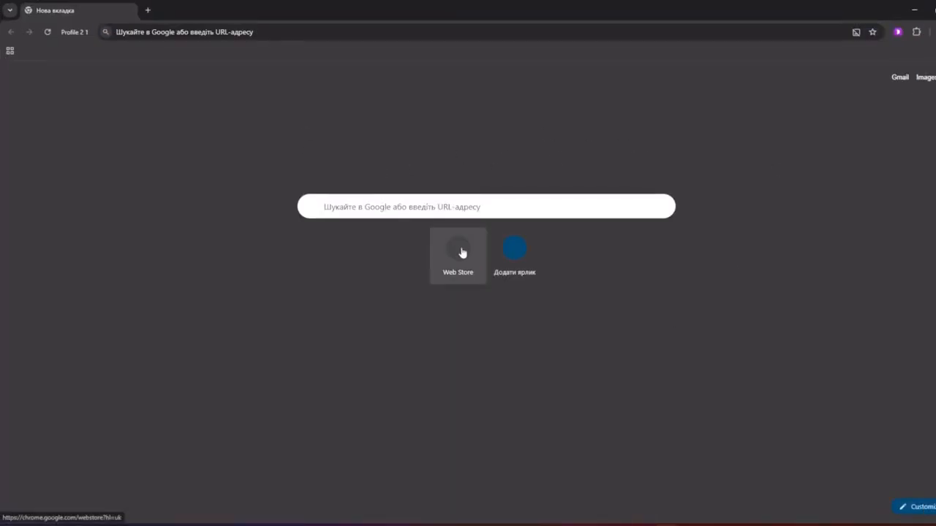
Search Google for 'скачать картинки' and accept the cookie consent
{"action": "left_click", "coordinate": [456, 208]}
{"action": "type", "text": "crfx"}
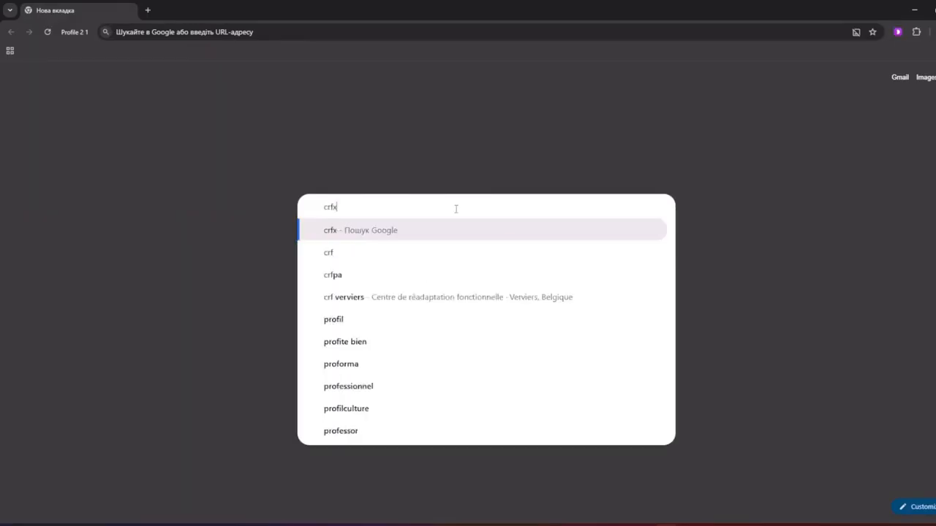
{"action": "type", "text": "качать картинки"}
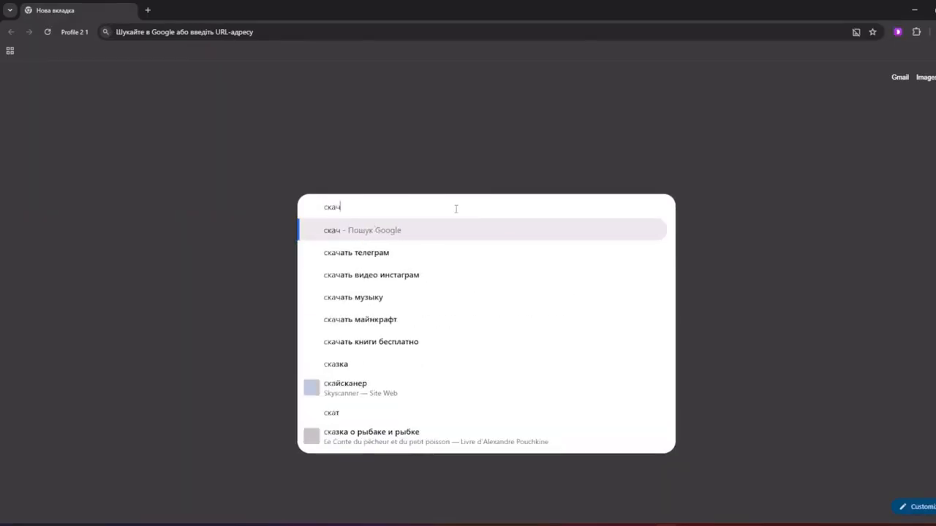
{"action": "key", "text": "Return"}
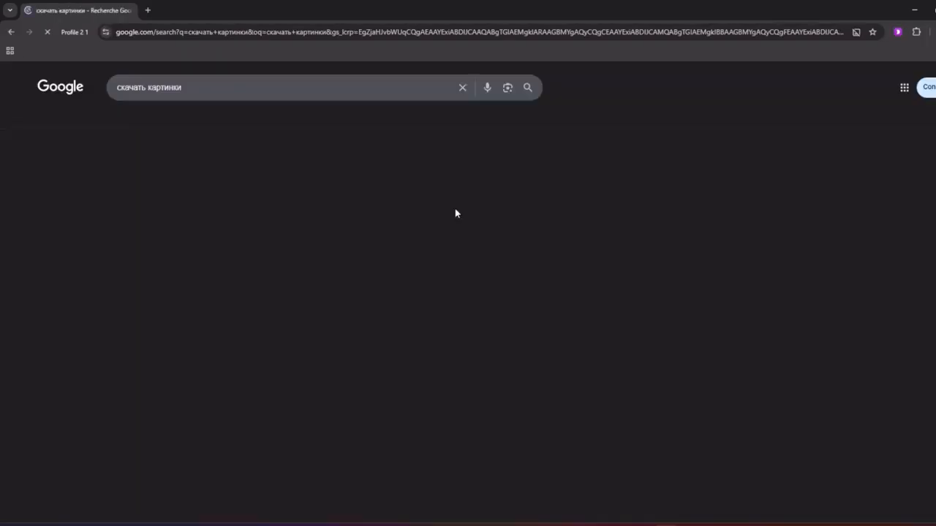
{"action": "left_click", "coordinate": [537, 443]}
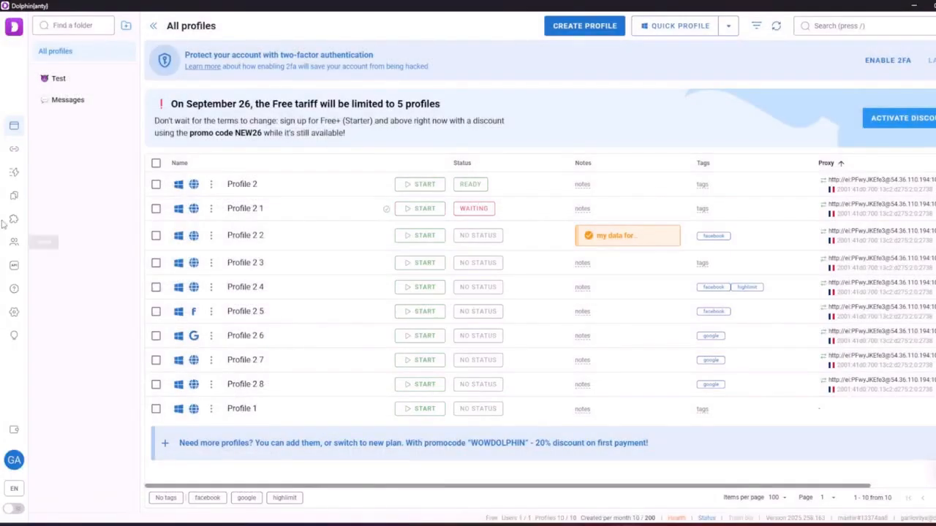
Turn on Disable video download in settings, save, and return to the profiles list
{"action": "left_click", "coordinate": [14, 312]}
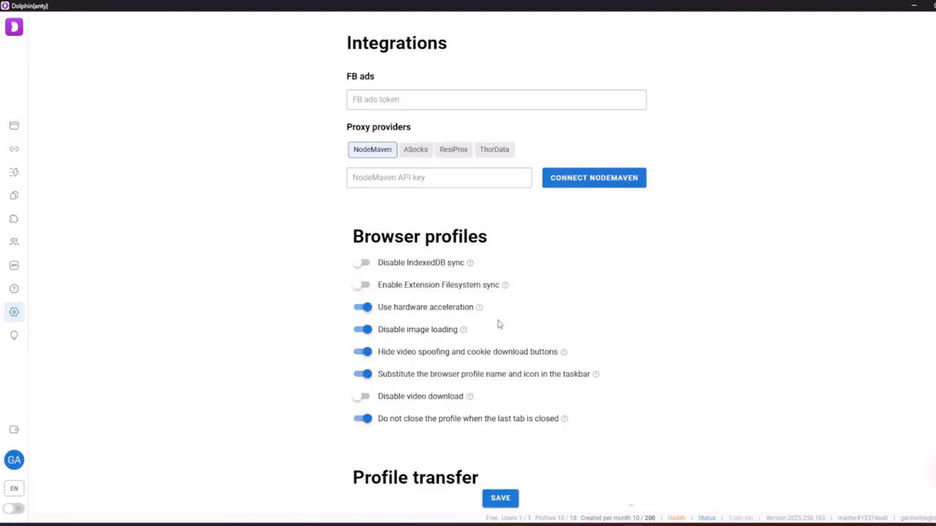
{"action": "left_click", "coordinate": [361, 396]}
{"action": "left_click", "coordinate": [503, 498]}
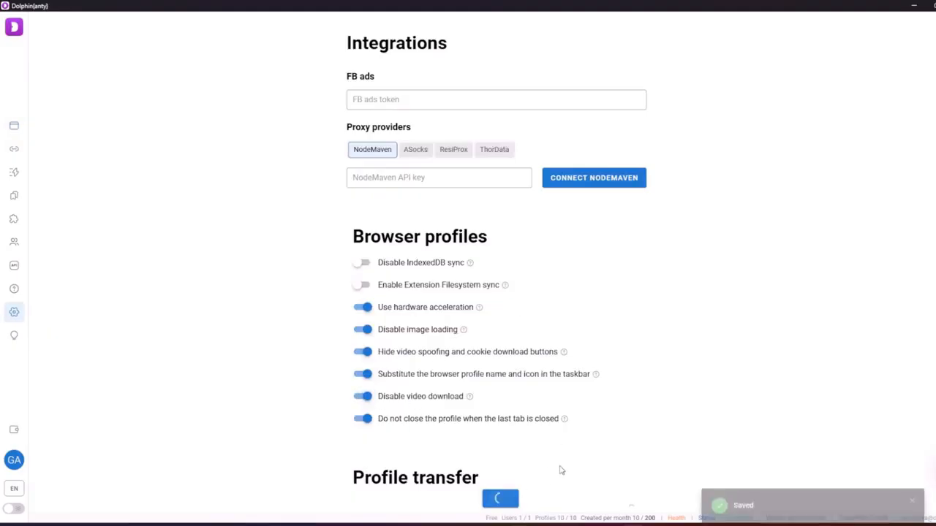
{"action": "left_click", "coordinate": [14, 126]}
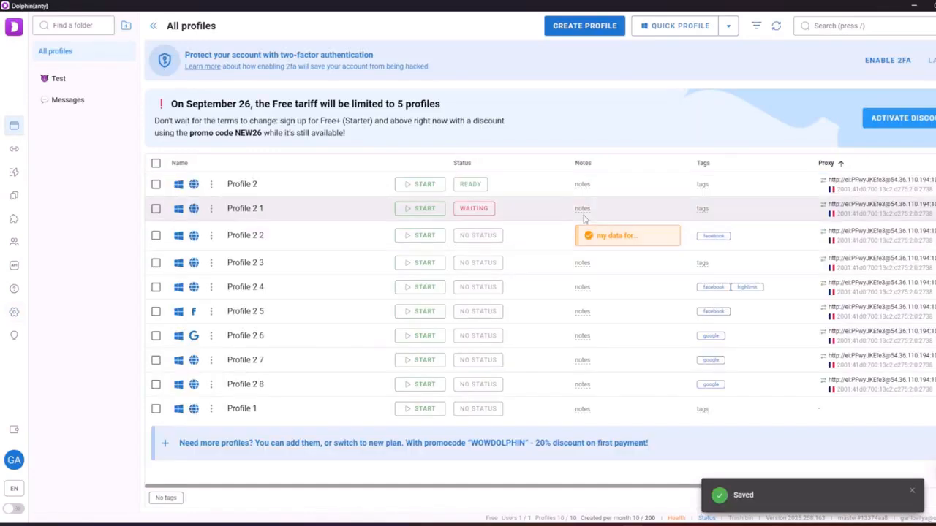
Launch Profile 2, open YouTube from a Google search, reject cookies, and browse Shorts
{"action": "left_click", "coordinate": [418, 183]}
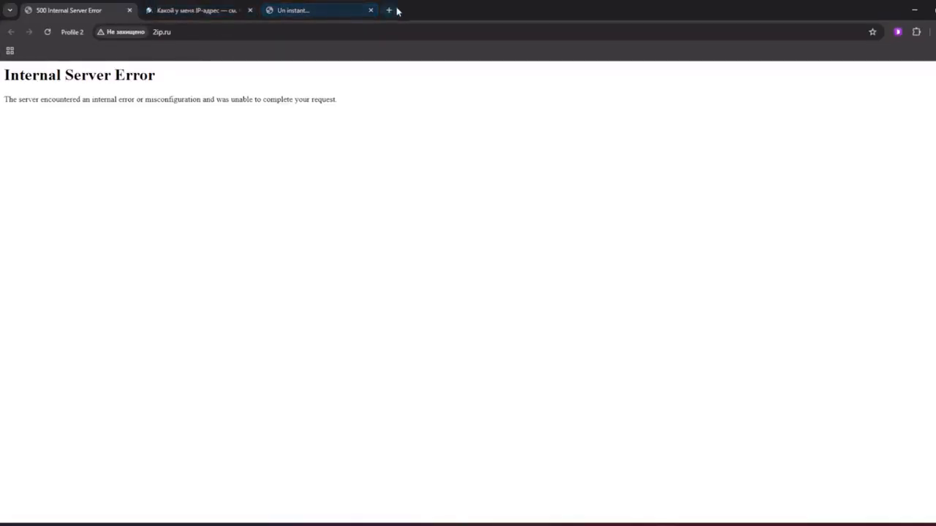
{"action": "left_click", "coordinate": [389, 11]}
{"action": "type", "text": "y"}
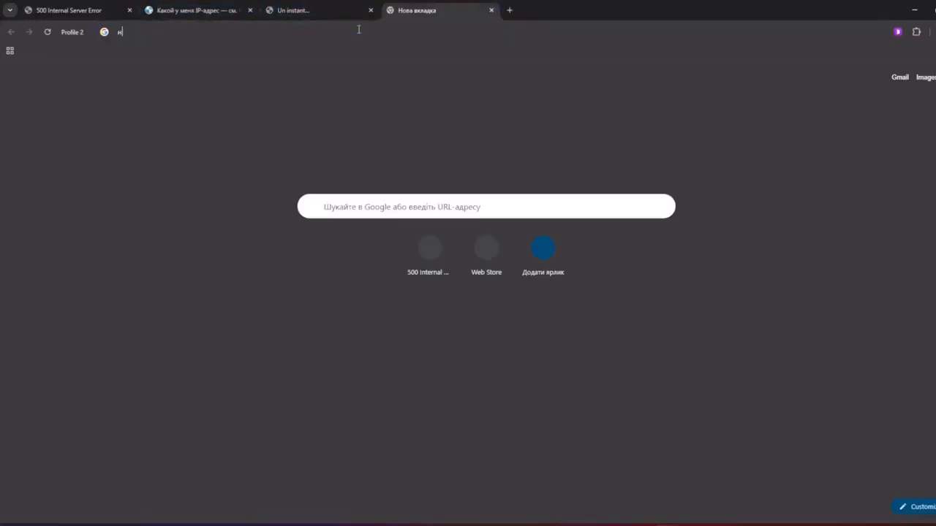
{"action": "key", "text": "BackSpace"}
{"action": "type", "text": "y"}
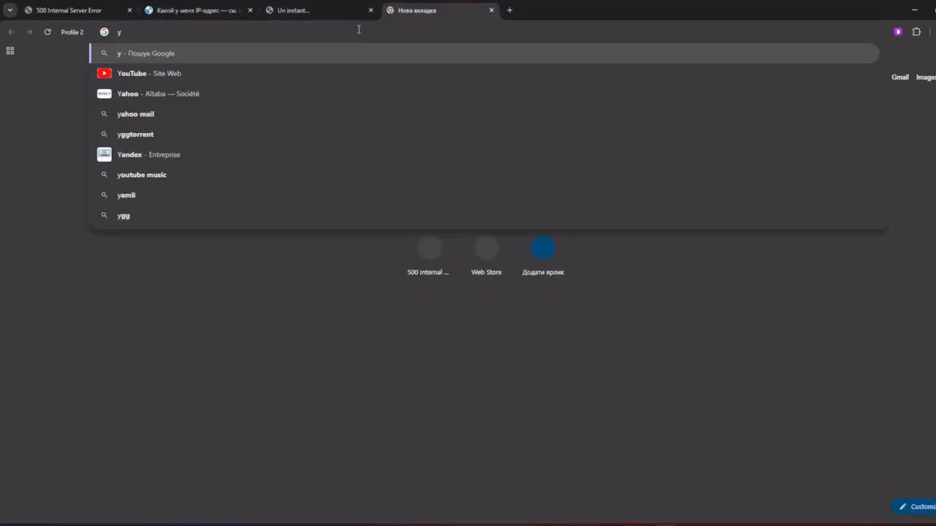
{"action": "type", "text": "ou"}
{"action": "key", "text": "Return"}
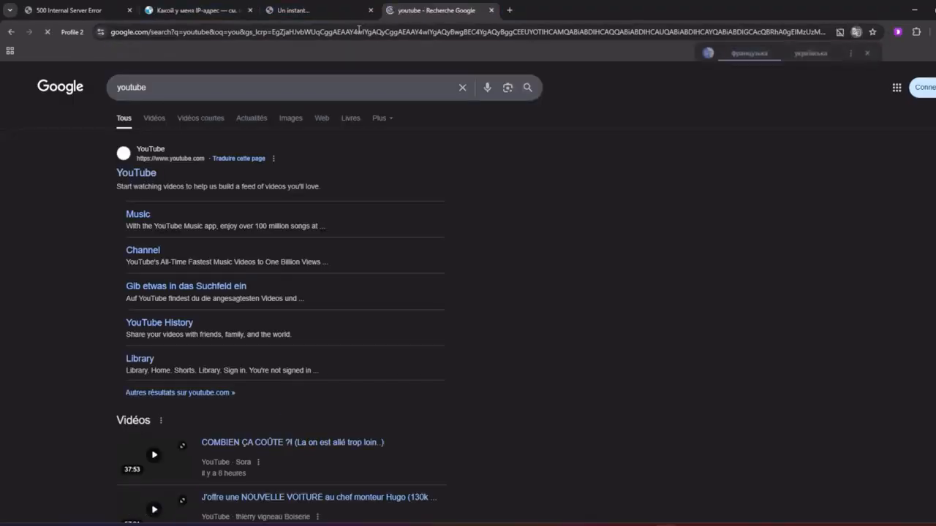
{"action": "left_click", "coordinate": [146, 174]}
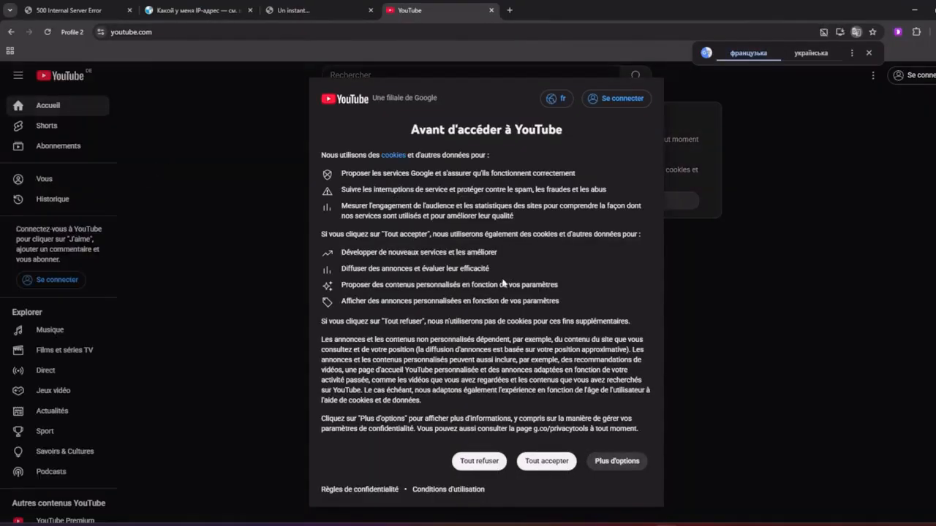
{"action": "left_click", "coordinate": [478, 461]}
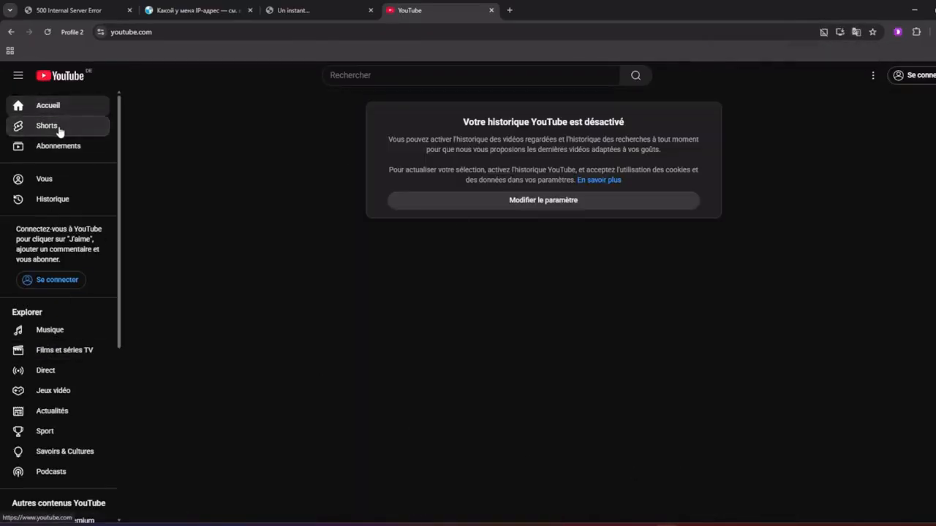
{"action": "left_click", "coordinate": [57, 131]}
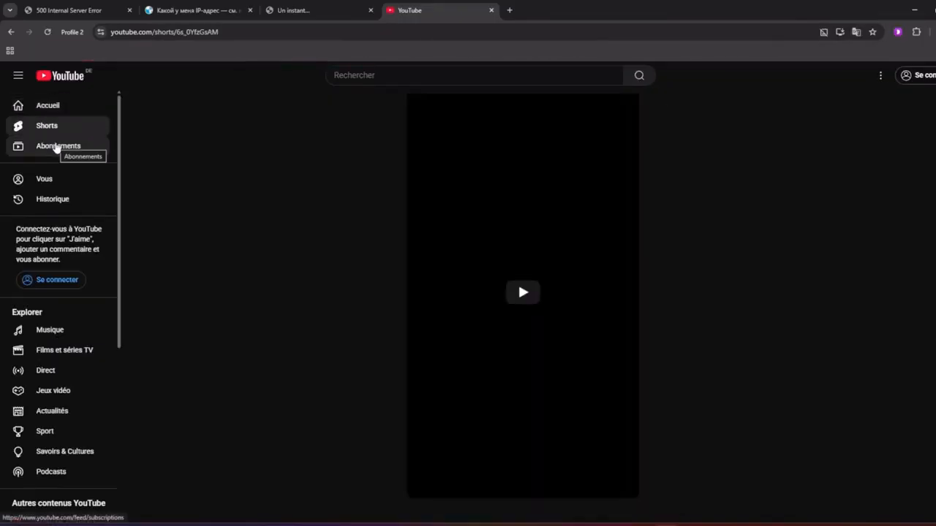
{"action": "scroll", "coordinate": [517, 321], "scroll_direction": "down", "scroll_amount": 2}
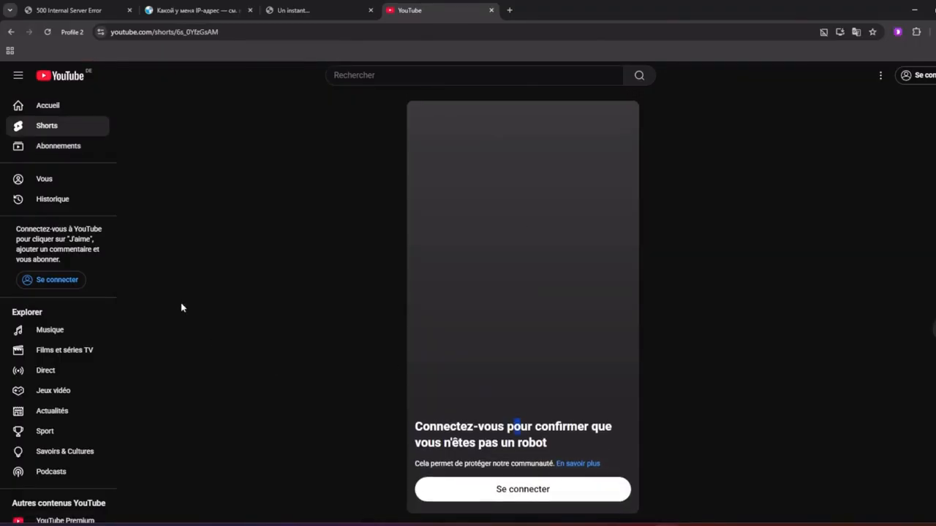
{"action": "left_click", "coordinate": [69, 107]}
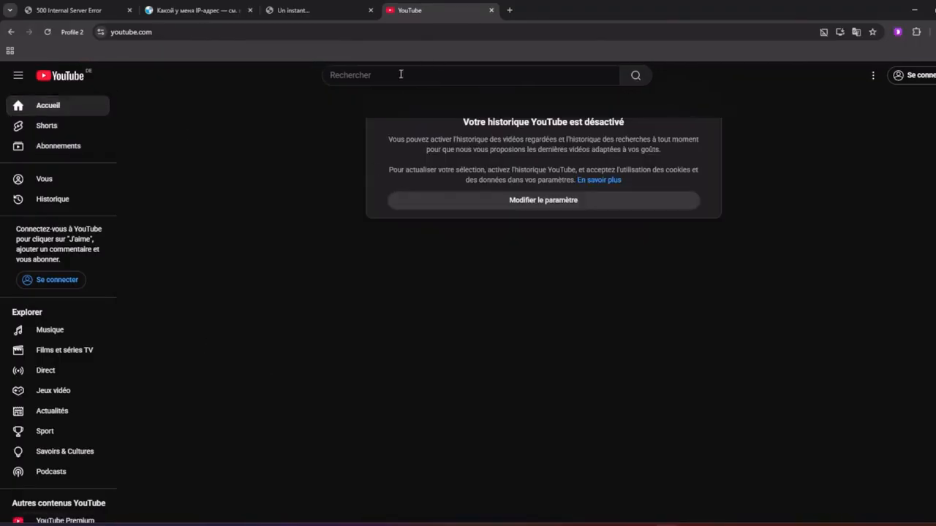
In a new tab, search for rutube and open rutube.ru
{"action": "left_click", "coordinate": [510, 10]}
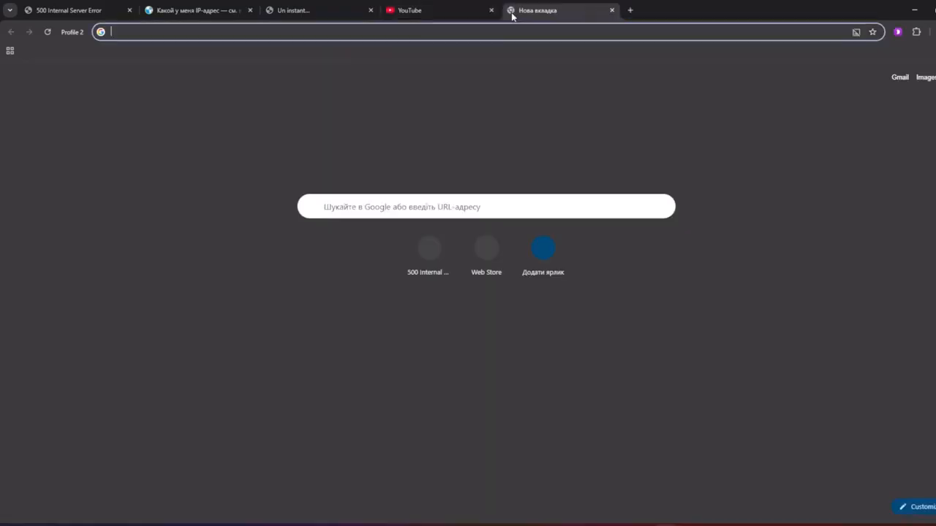
{"action": "type", "text": "rutu"}
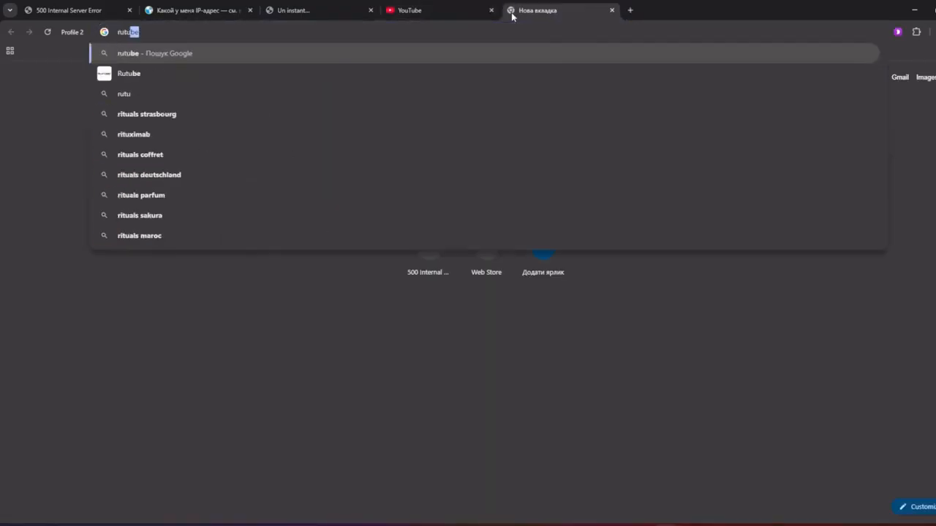
{"action": "key", "text": "Return"}
{"action": "left_click", "coordinate": [206, 176]}
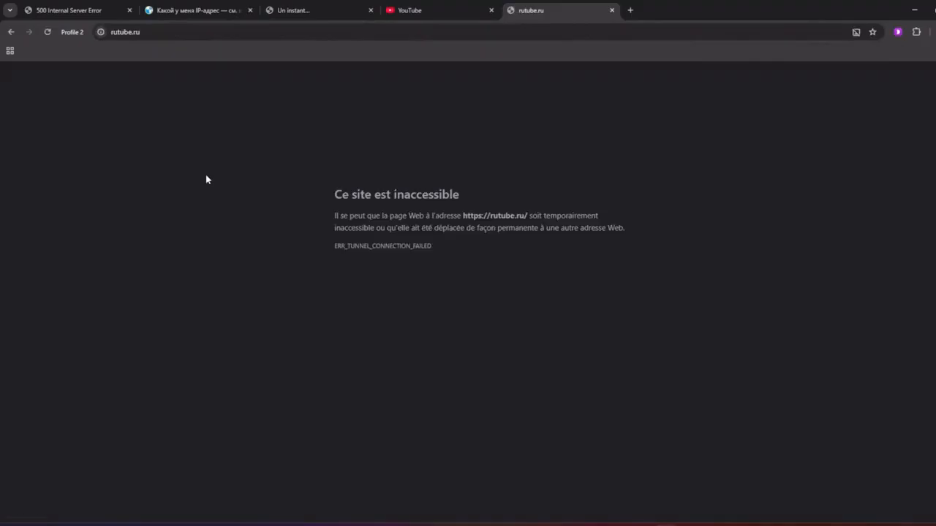
Search 'видео', open the Зелёный фонарь Yandex video preview, view the IP-check tab, and close the browser
{"action": "left_click", "coordinate": [637, 10]}
{"action": "type", "text": "видео"}
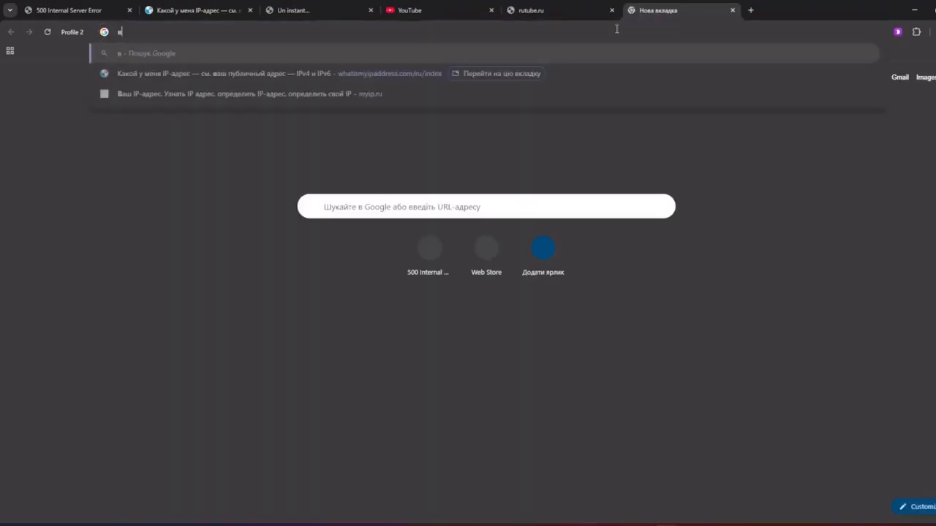
{"action": "key", "text": "Return"}
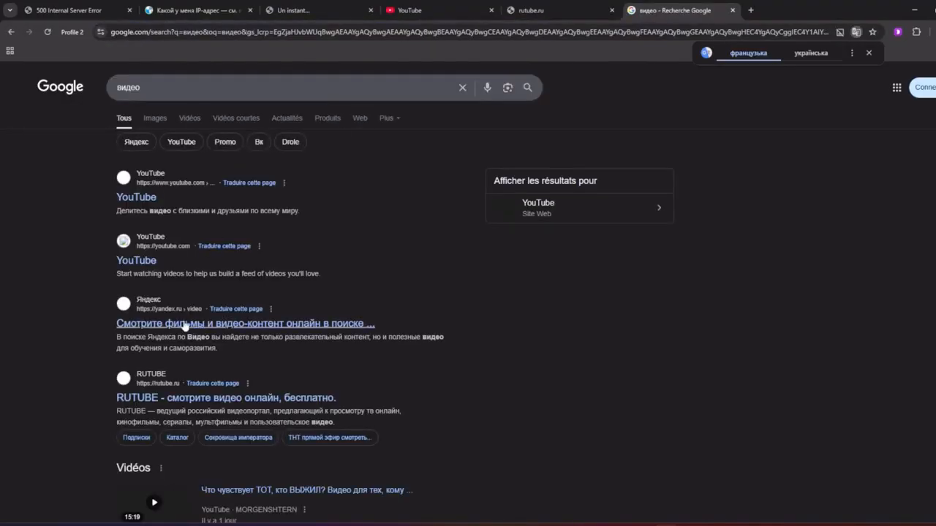
{"action": "left_click", "coordinate": [184, 323]}
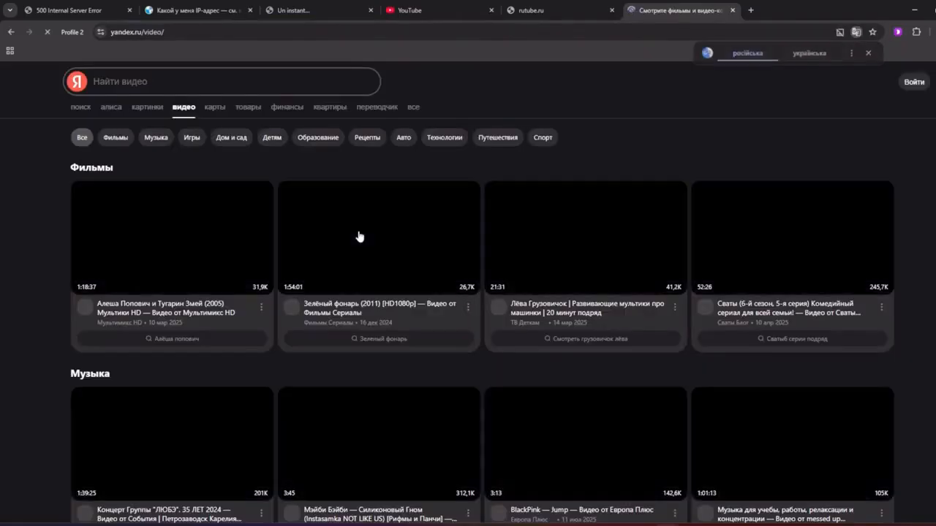
{"action": "left_click", "coordinate": [364, 251]}
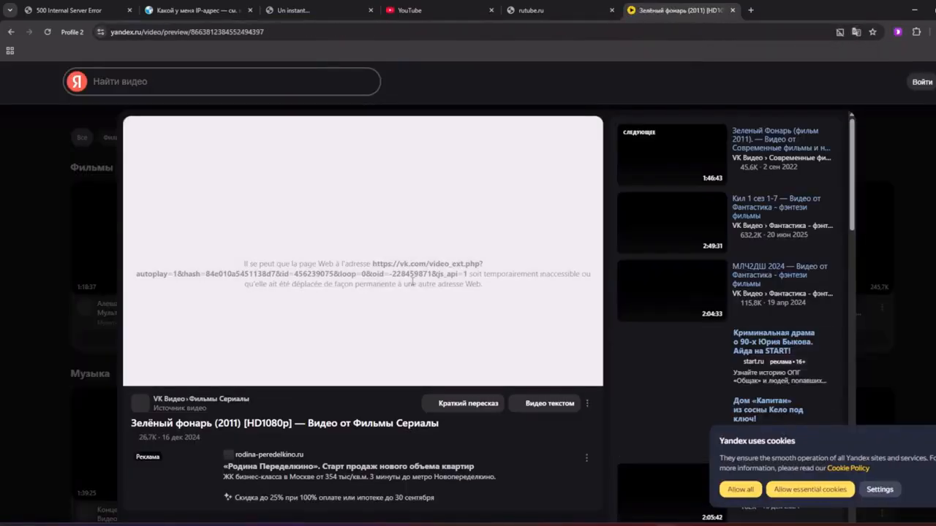
{"action": "left_click", "coordinate": [193, 10]}
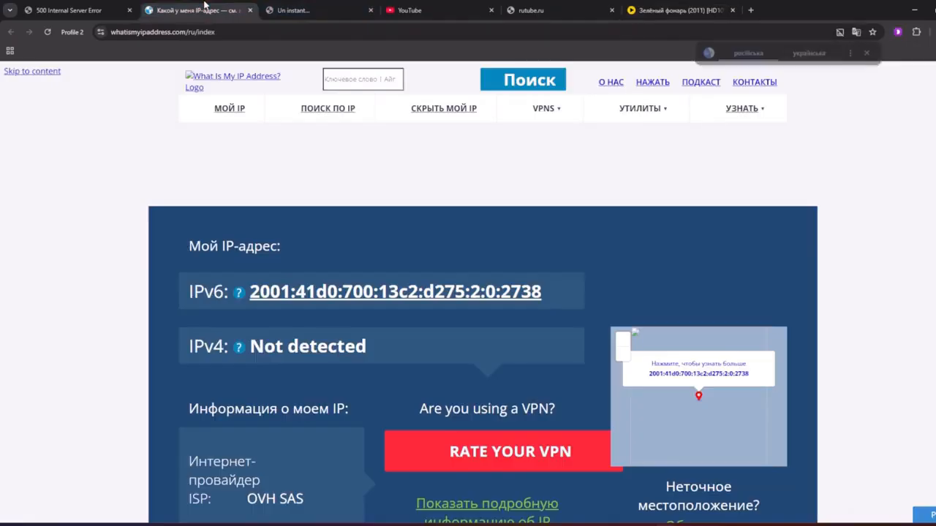
{"action": "left_click", "coordinate": [935, 10]}
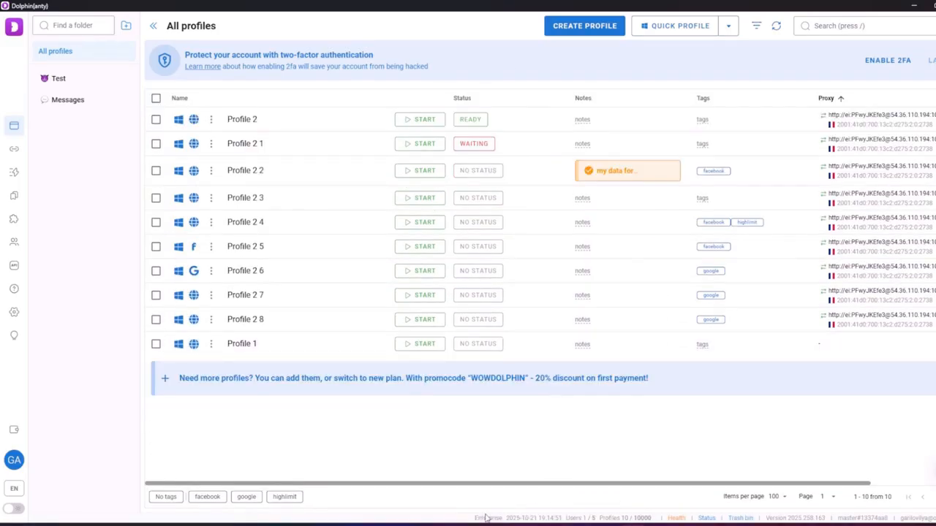
Highlight the footer text and the 10000 profile limit, then open the account menu
{"action": "left_click_drag", "start_coordinate": [485, 517], "coordinate": [525, 518]}
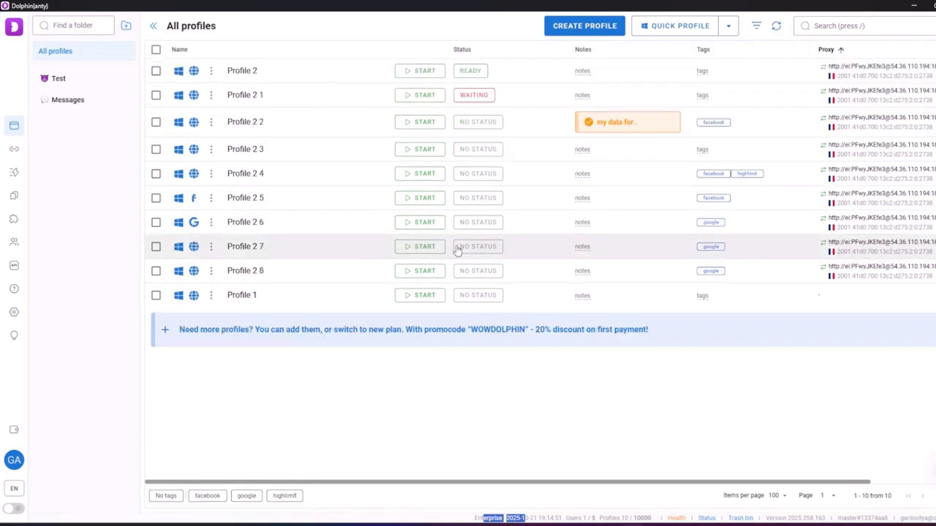
{"action": "left_click", "coordinate": [541, 458]}
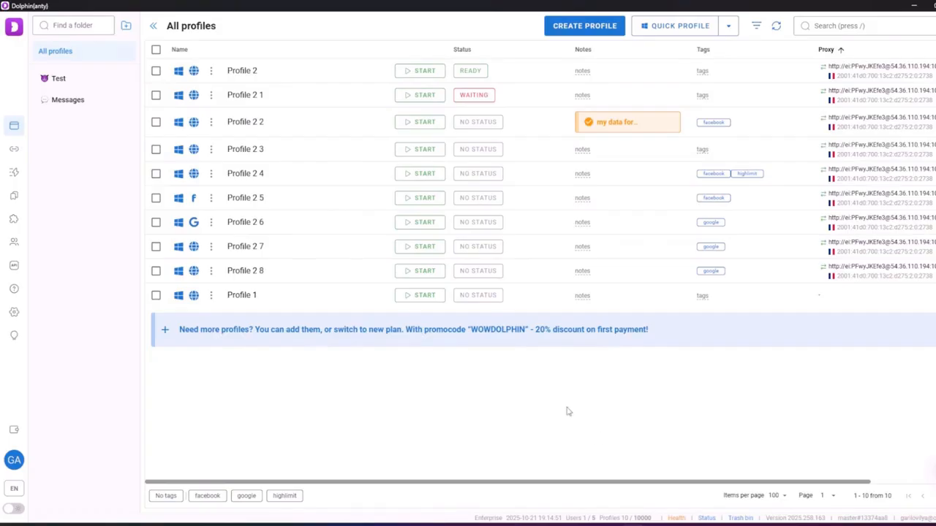
{"action": "double_click", "coordinate": [642, 518]}
{"action": "left_click", "coordinate": [587, 365]}
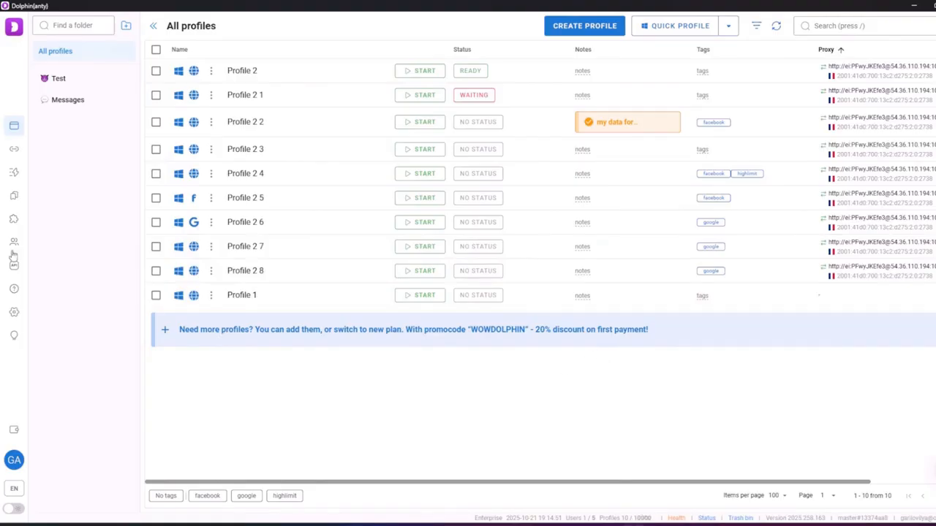
{"action": "left_click", "coordinate": [20, 468]}
{"action": "left_click", "coordinate": [81, 488]}
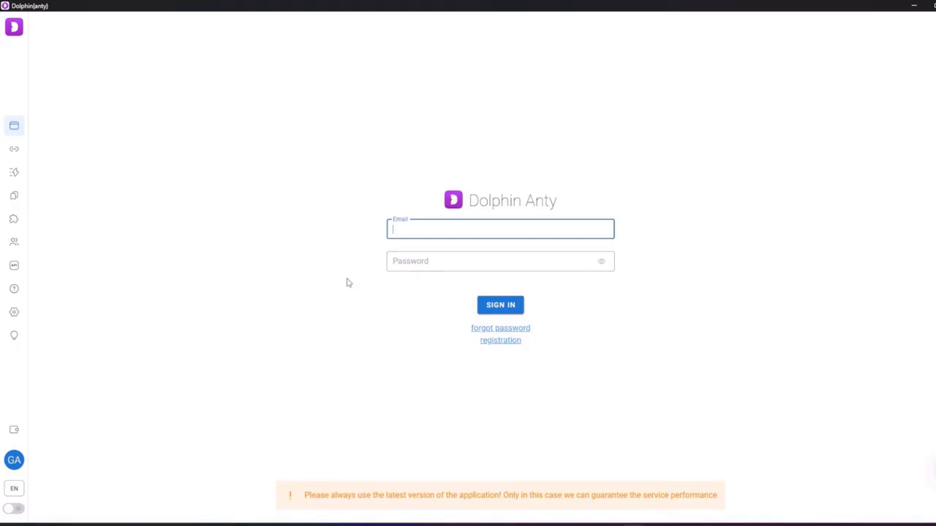
{"action": "left_click", "coordinate": [13, 459]}
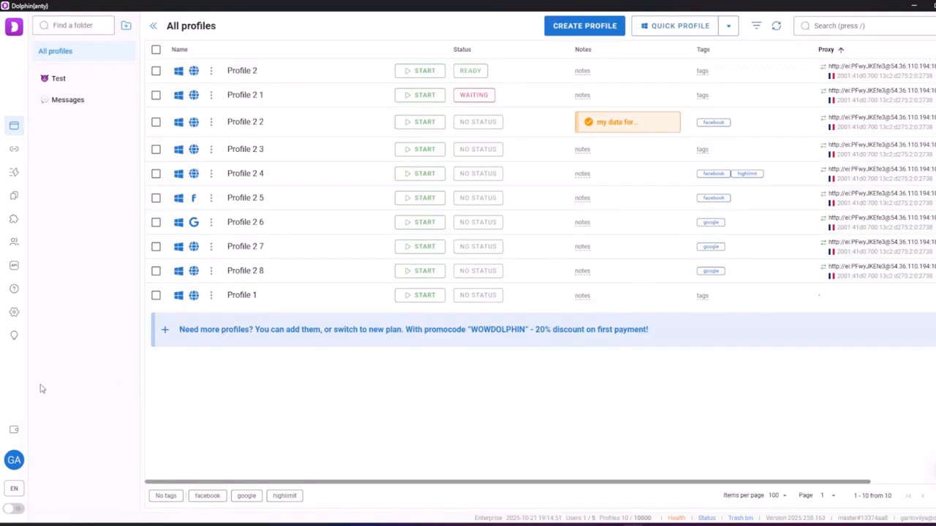
Select Profiles 2, 2 1 and 2 2, start them, then close the Profile 2 2 window
{"action": "left_click", "coordinate": [156, 71]}
{"action": "left_click", "coordinate": [156, 95]}
{"action": "left_click", "coordinate": [155, 122]}
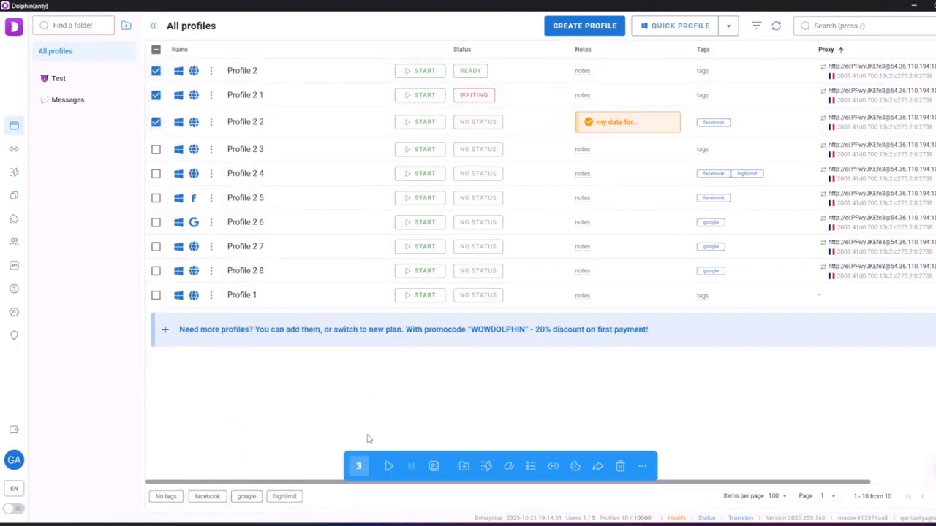
{"action": "left_click", "coordinate": [388, 466]}
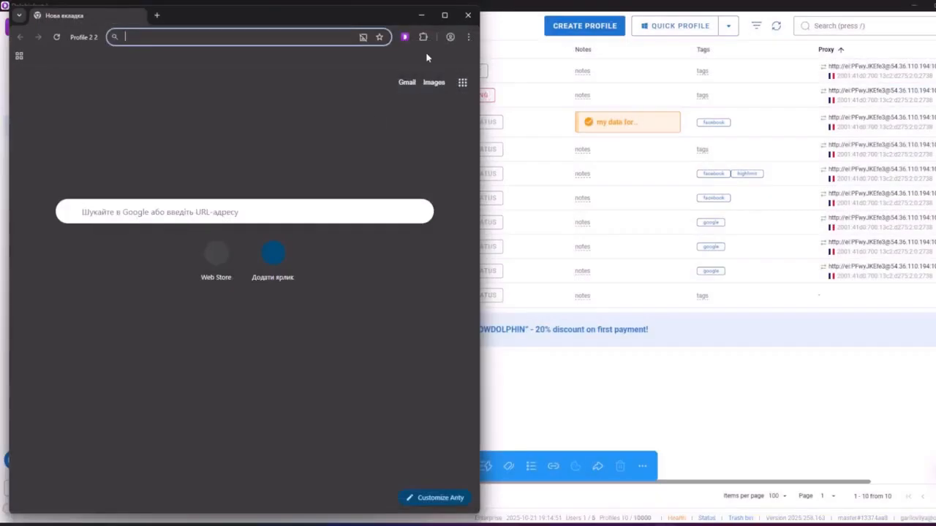
{"action": "left_click", "coordinate": [467, 14]}
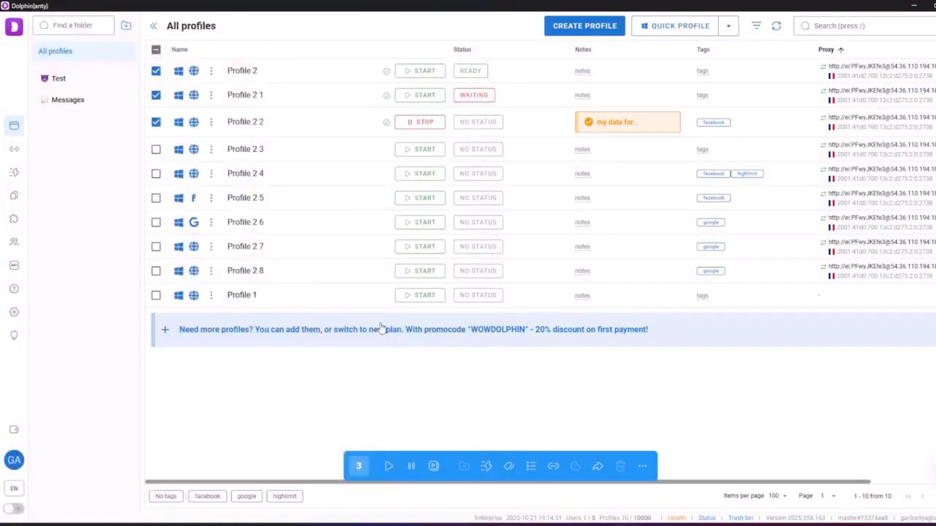
Reselect Profile 2 and Profile 2 1 for a synchronizer launch with Profile 2 as master
{"action": "left_click", "coordinate": [155, 95]}
{"action": "left_click", "coordinate": [155, 121]}
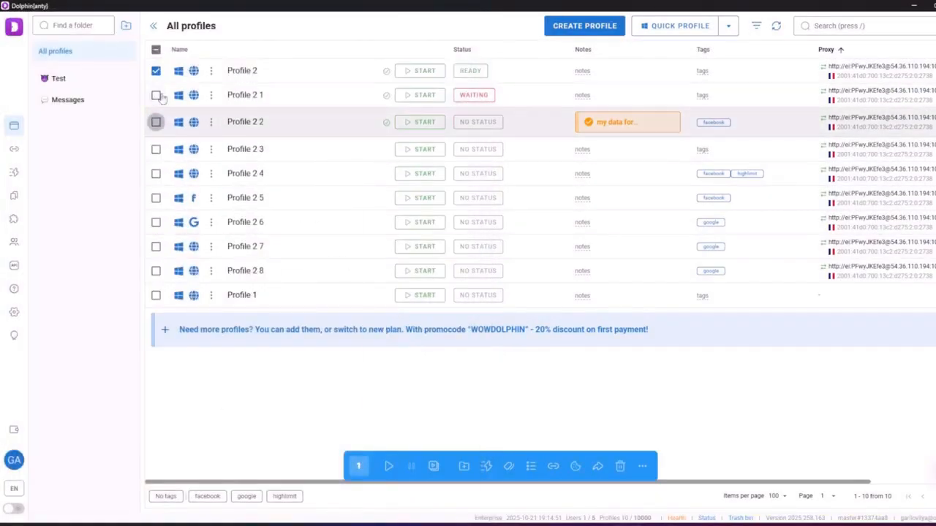
{"action": "left_click", "coordinate": [155, 71]}
{"action": "left_click", "coordinate": [156, 95]}
{"action": "left_click", "coordinate": [155, 71]}
{"action": "left_click", "coordinate": [439, 467]}
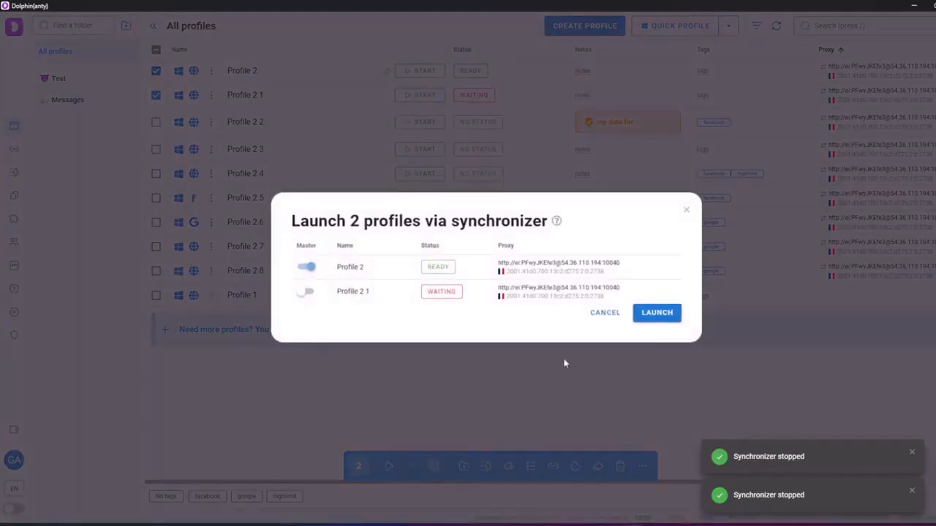
Launch both profiles in sync and arrange the windows side by side
{"action": "left_click", "coordinate": [657, 313]}
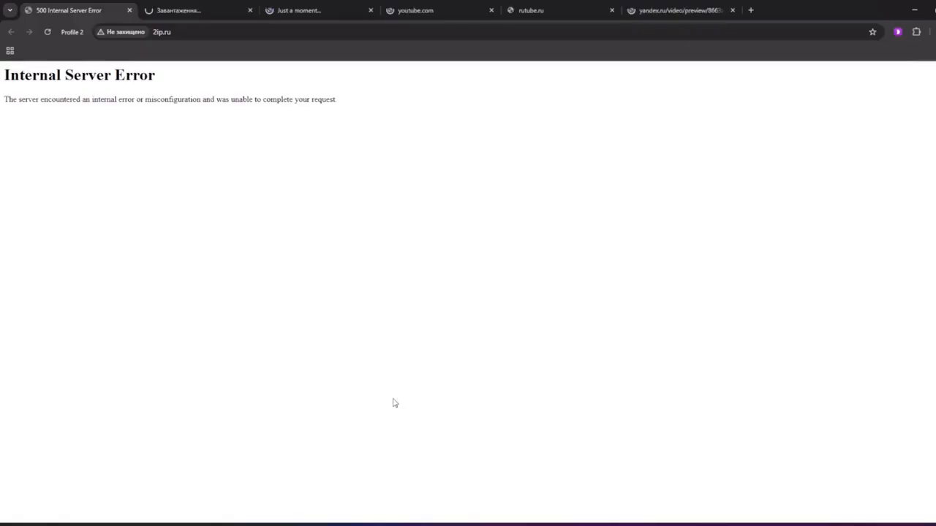
{"action": "key", "text": "super+Right"}
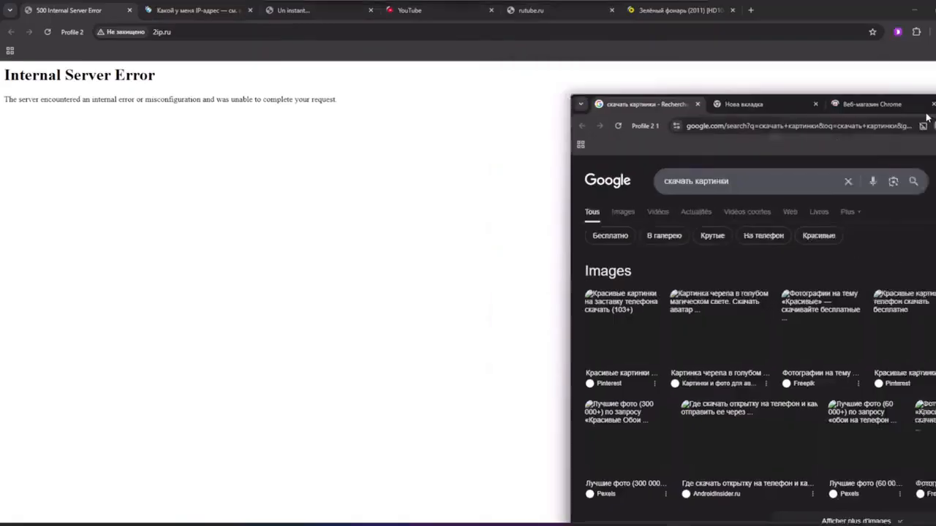
{"action": "left_click", "coordinate": [137, 137]}
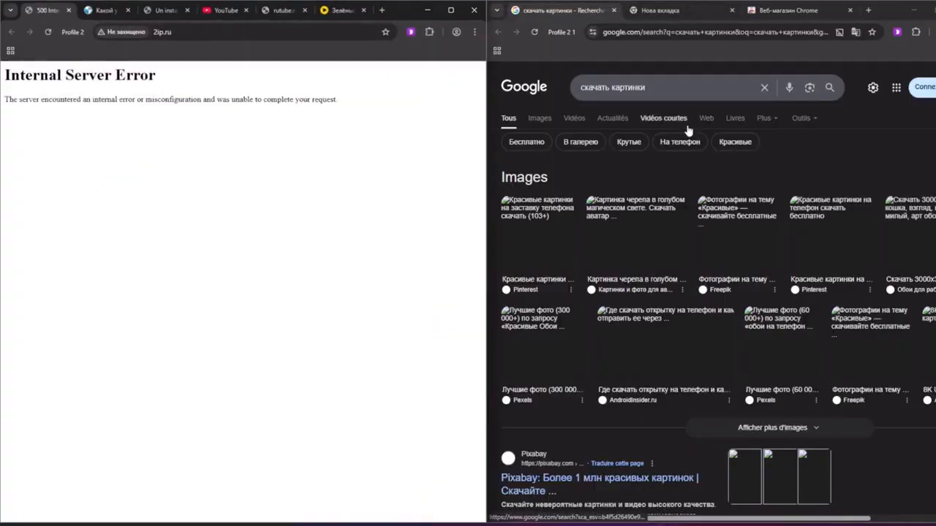
Open several mirrored new tabs, including the 500 Internal shortcut page
{"action": "left_click", "coordinate": [381, 10]}
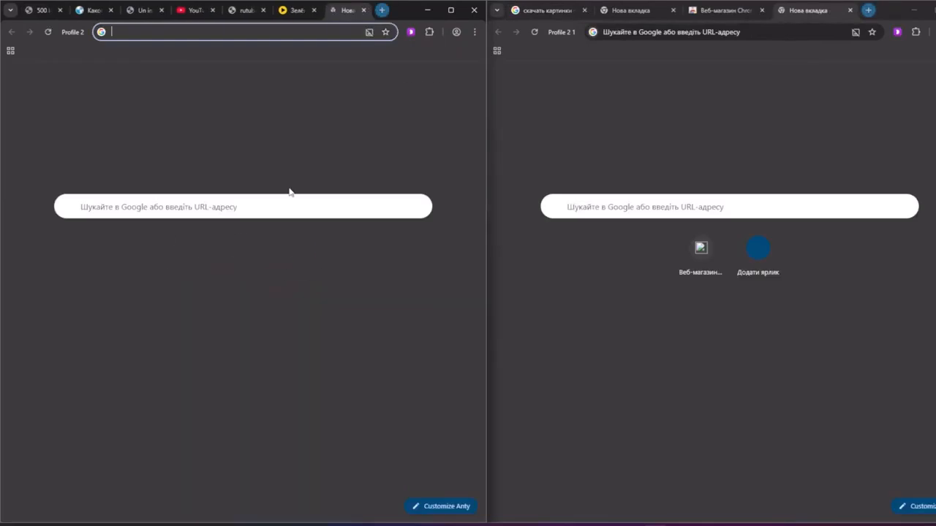
{"action": "left_click", "coordinate": [382, 11]}
{"action": "left_click", "coordinate": [382, 10]}
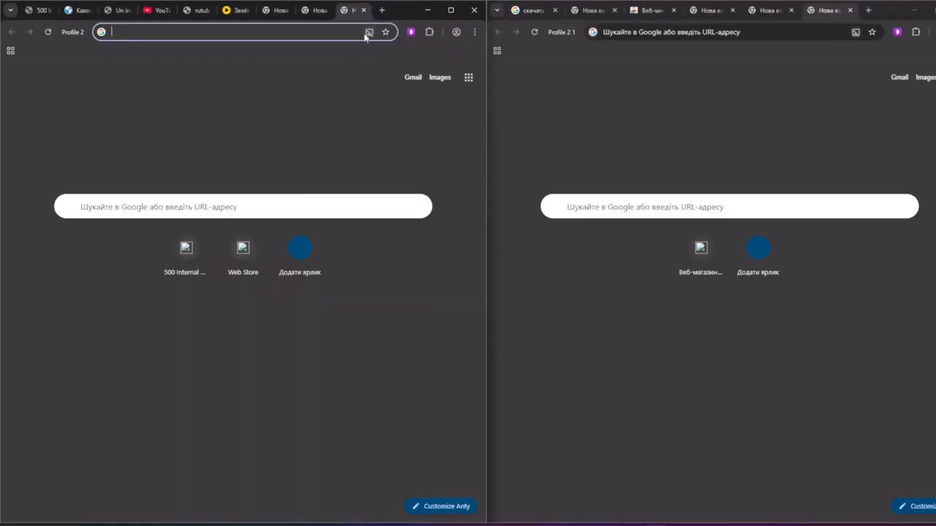
{"action": "left_click", "coordinate": [191, 248]}
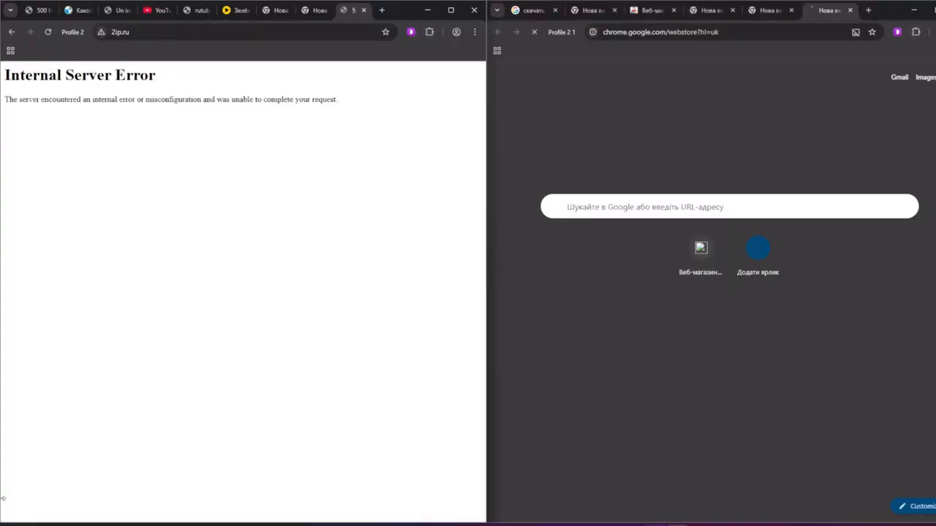
{"action": "left_click", "coordinate": [381, 11]}
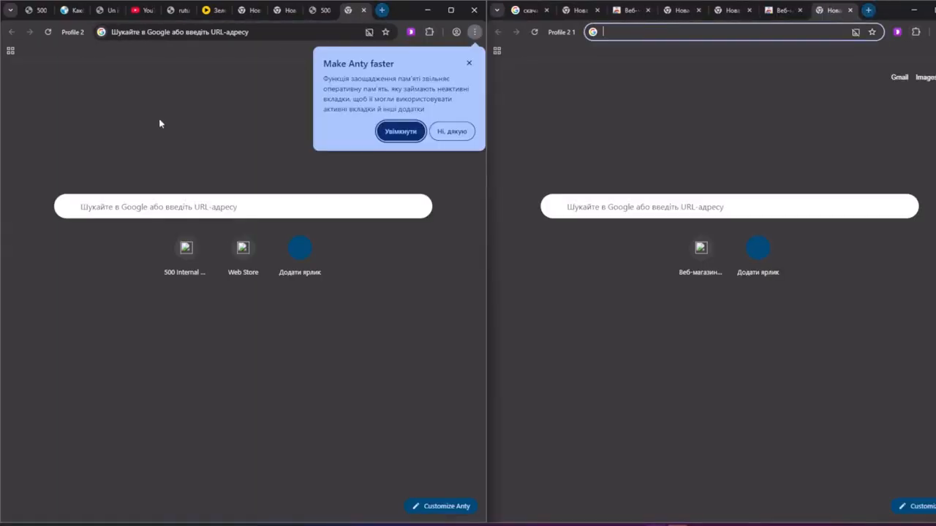
Search 'скачать роблокс' in both windows, then clear the results address
{"action": "left_click", "coordinate": [154, 32]}
{"action": "type", "text": "скачать"}
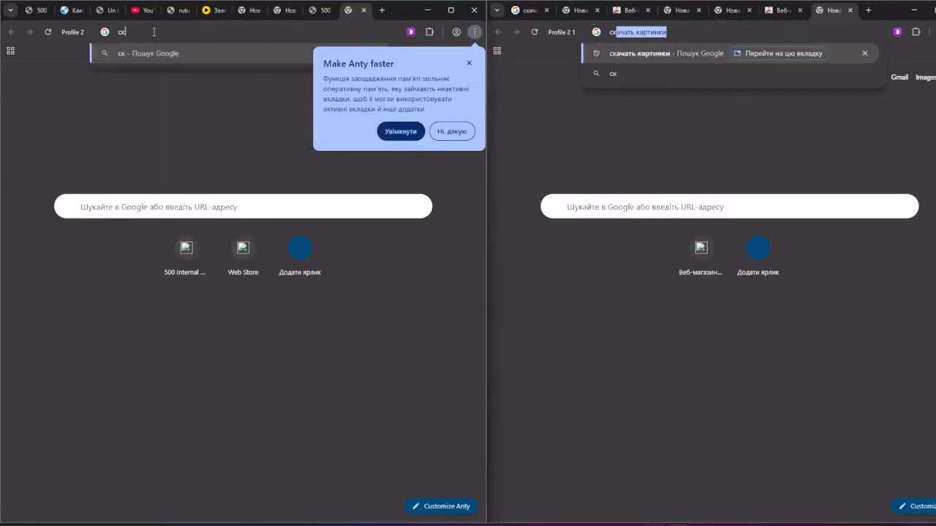
{"action": "type", "text": " роблокс"}
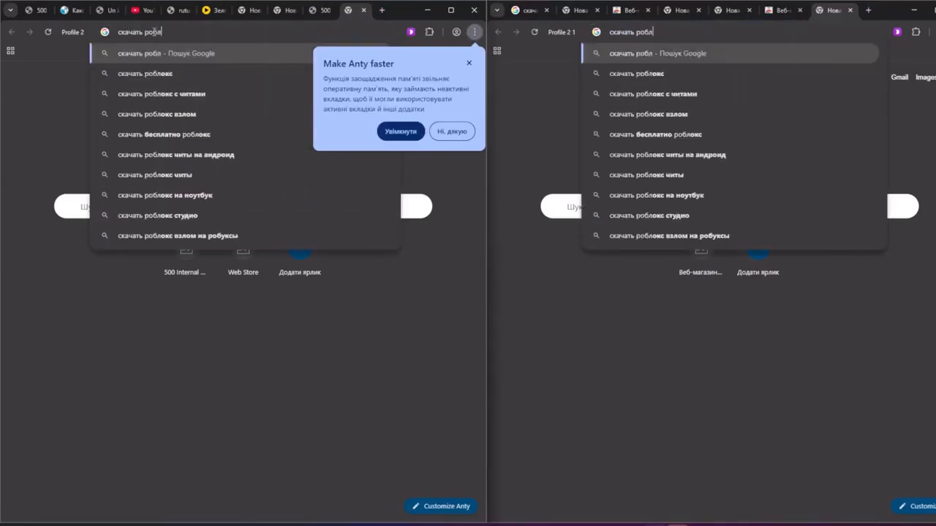
{"action": "key", "text": "Return"}
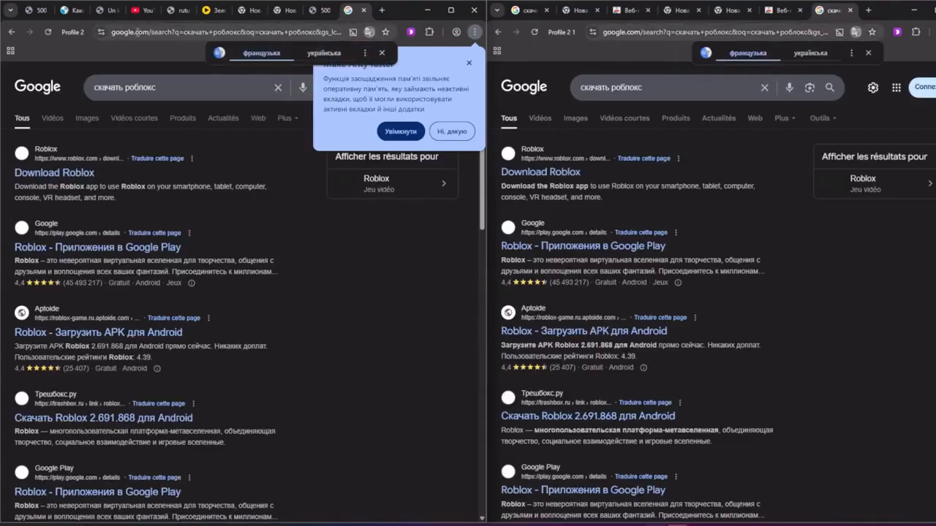
{"action": "double_click", "coordinate": [138, 31]}
{"action": "double_click", "coordinate": [138, 33]}
{"action": "double_click", "coordinate": [141, 32]}
{"action": "triple_click", "coordinate": [142, 32]}
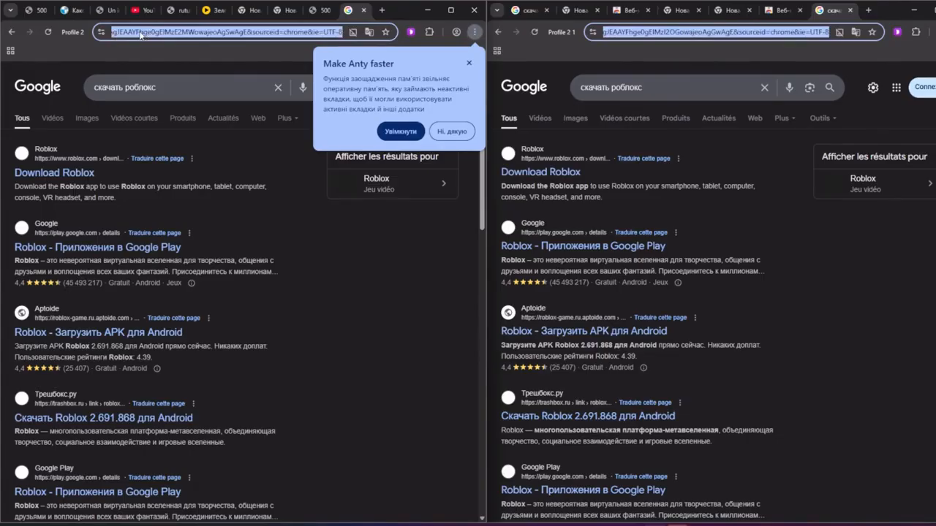
{"action": "key", "text": "BackSpace"}
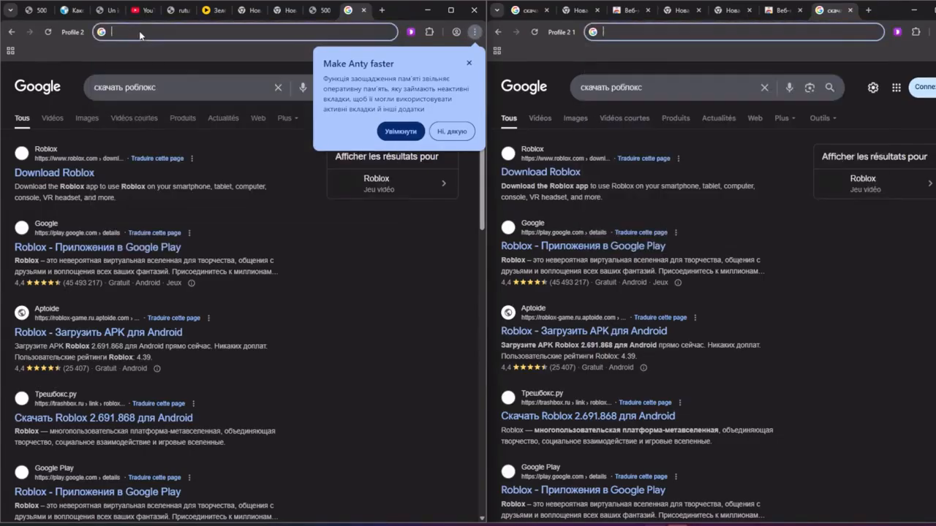
Go to facebook.com, open Facebook from the results, and dismiss the Make Anty faster suggestion
{"action": "type", "text": "facebook"}
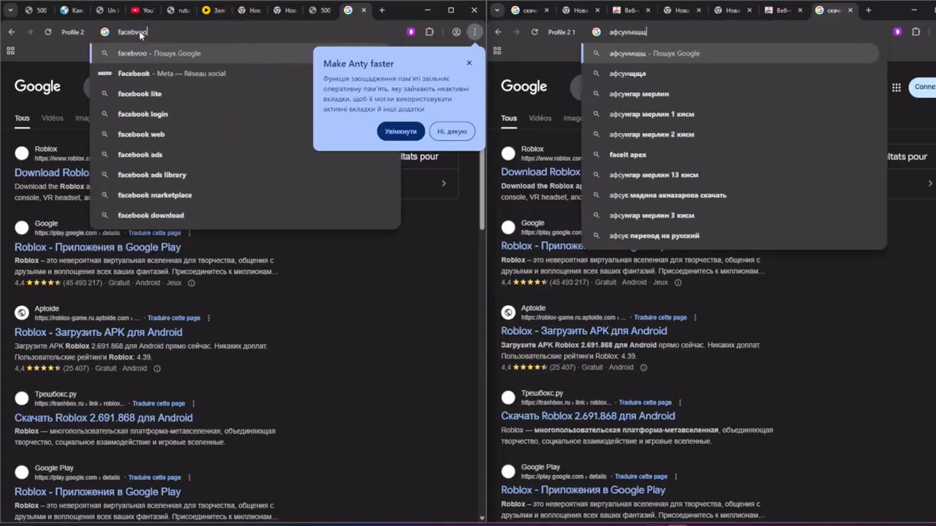
{"action": "type", "text": ".com"}
{"action": "key", "text": "Return"}
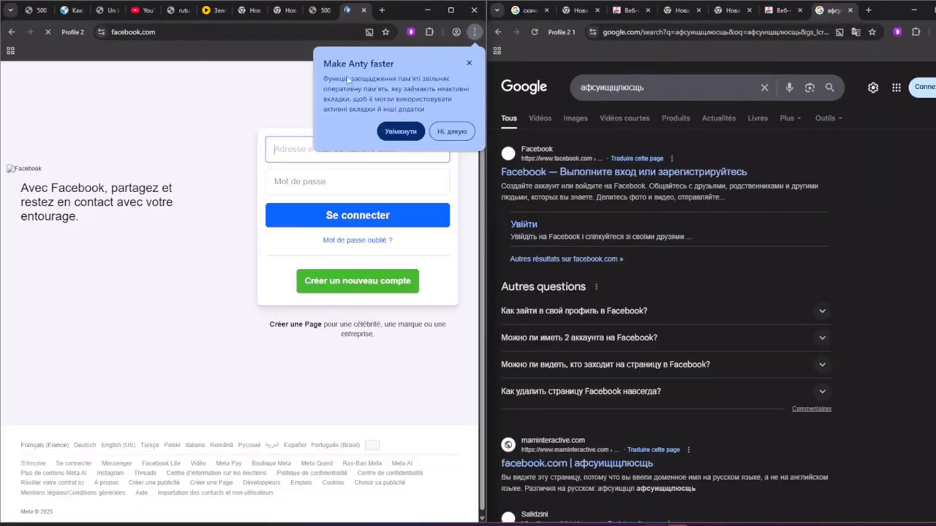
{"action": "left_click", "coordinate": [614, 175]}
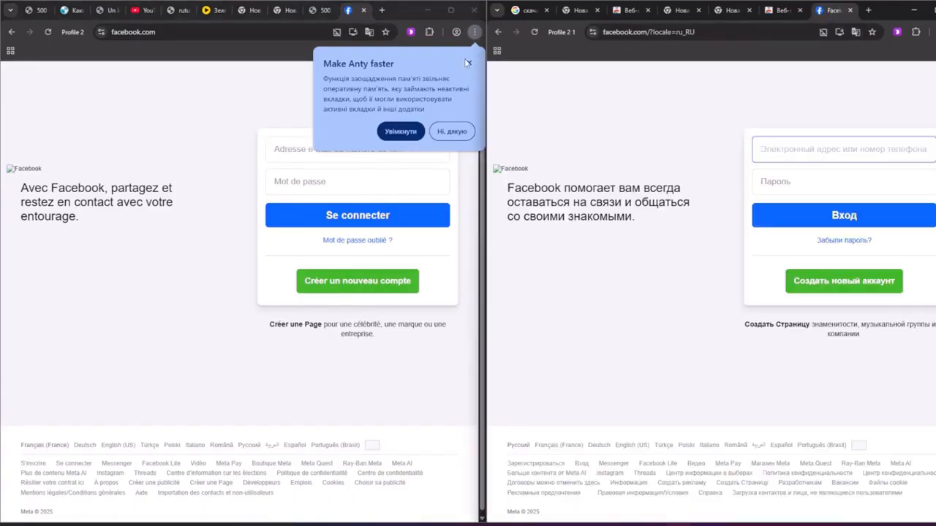
{"action": "left_click", "coordinate": [299, 154]}
Reload Facebook, then load facebook.com/?locale=ru_RU in both windows
{"action": "left_click", "coordinate": [199, 30]}
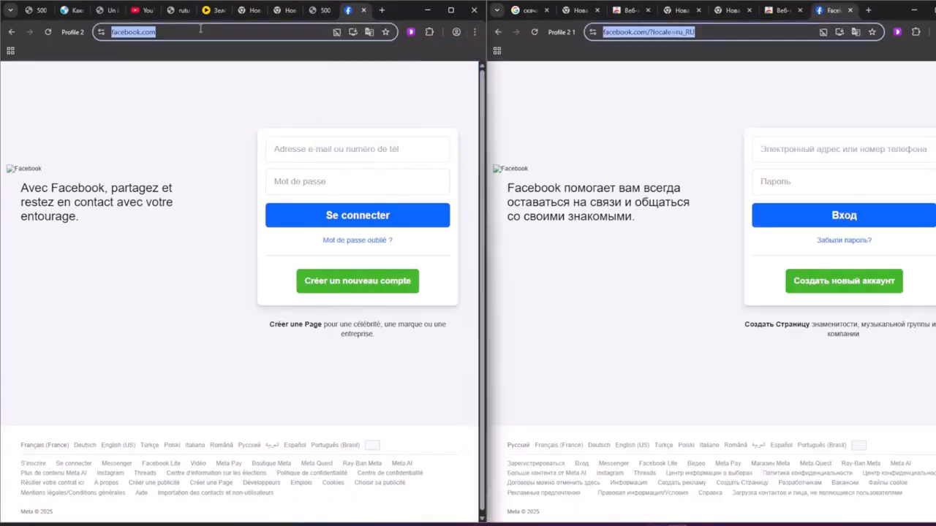
{"action": "key", "text": "Return"}
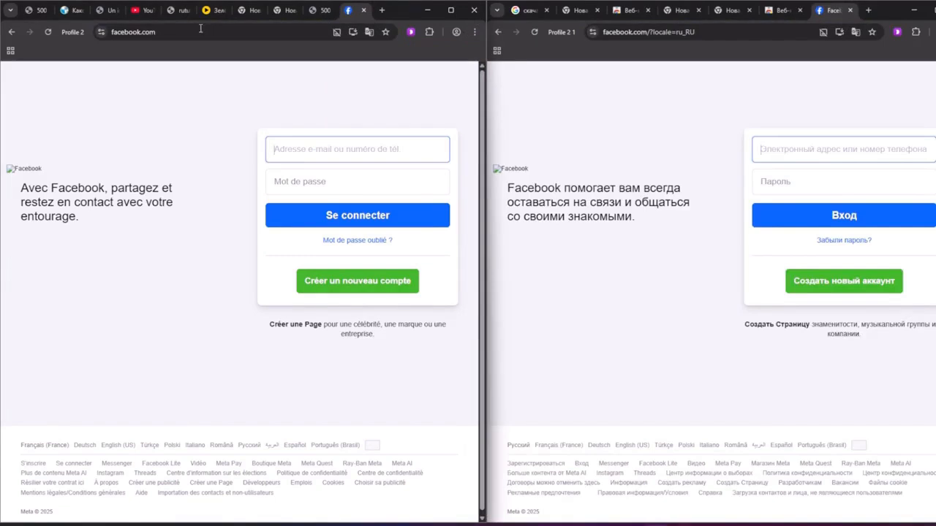
{"action": "left_click", "coordinate": [200, 28]}
{"action": "key", "text": "BackSpace"}
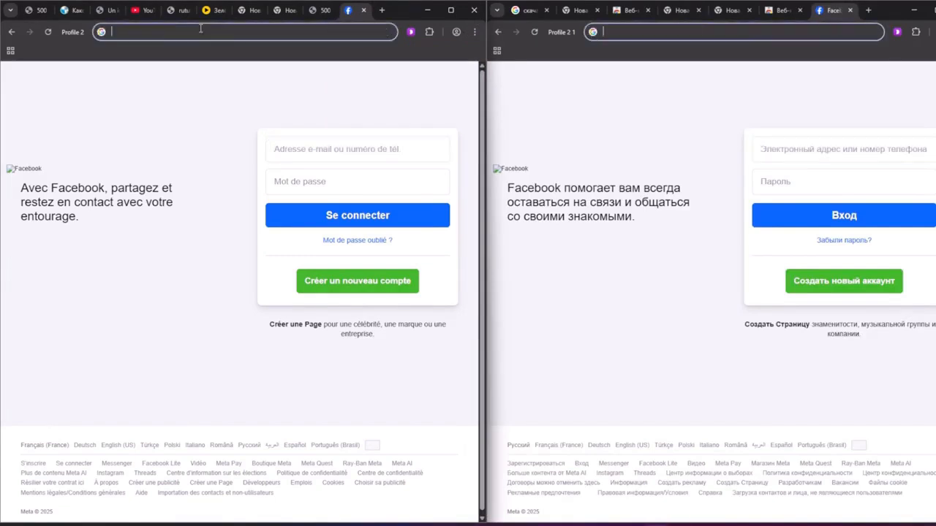
{"action": "type", "text": "https://www.facebook.com/?locale=ru_RU"}
{"action": "key", "text": "Return"}
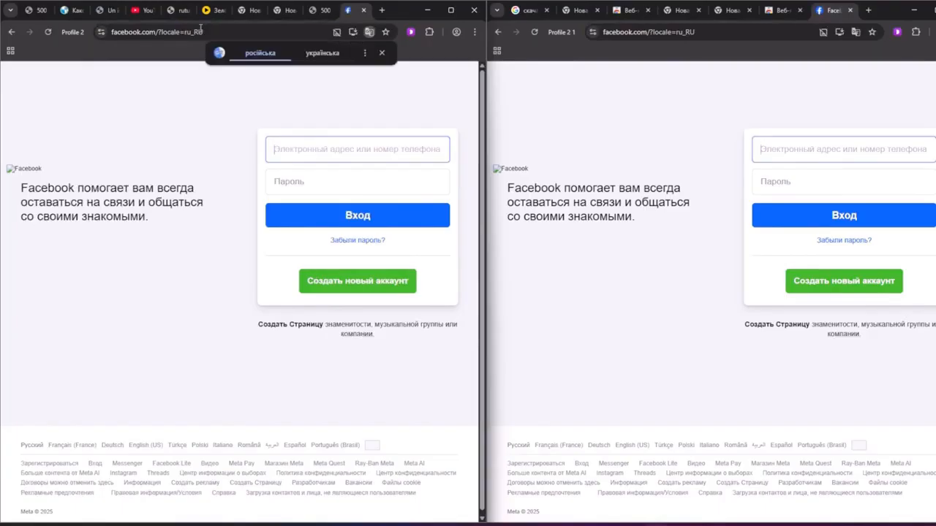
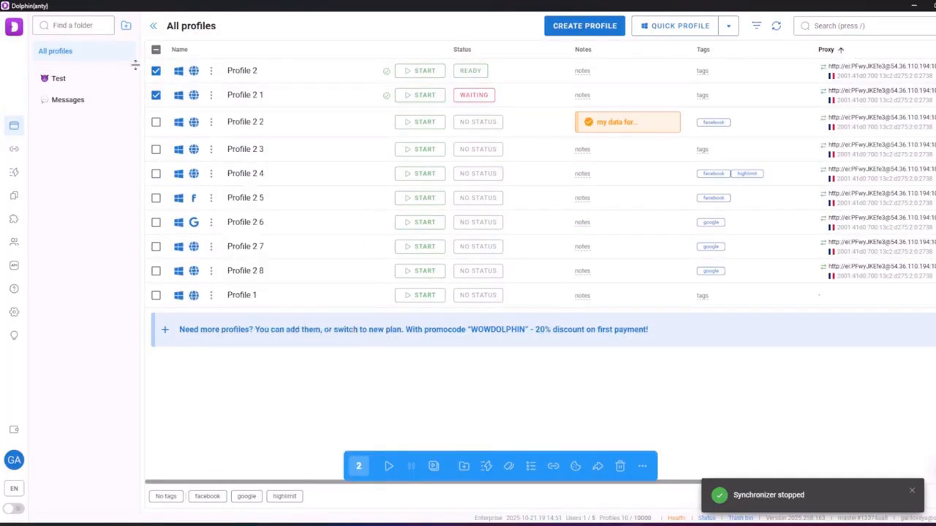
Toggle the checkboxes of Profile 2, 2 1 and 2 2, ending with nothing selected
{"action": "left_click", "coordinate": [155, 95]}
{"action": "left_click", "coordinate": [155, 94]}
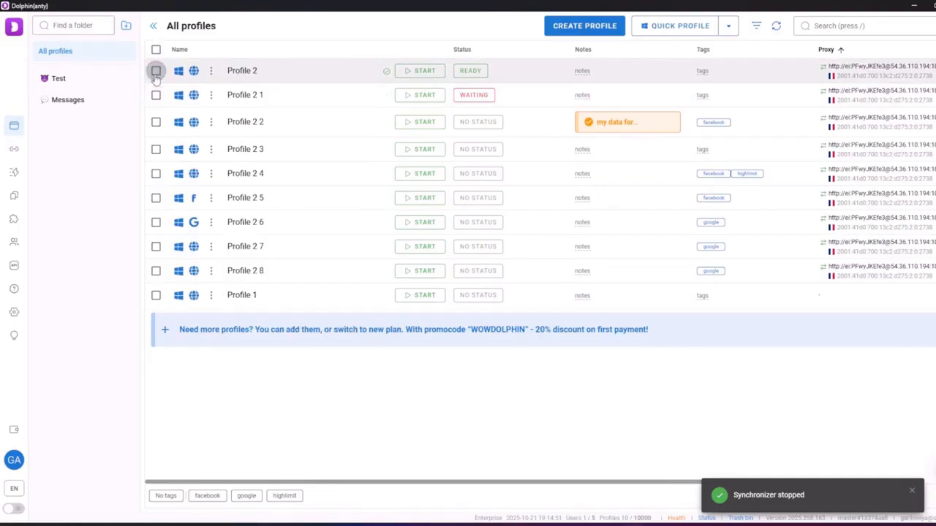
{"action": "left_click", "coordinate": [156, 121]}
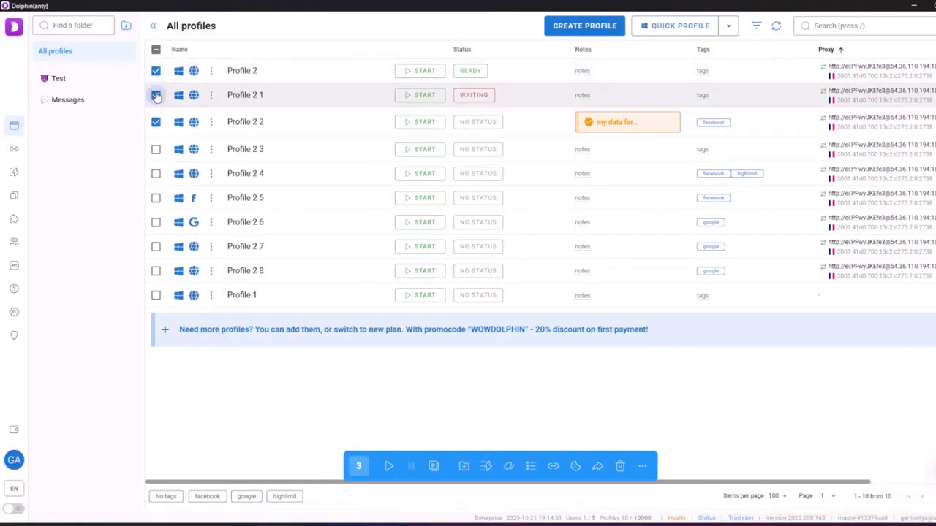
{"action": "left_click", "coordinate": [155, 121]}
{"action": "left_click", "coordinate": [155, 95]}
{"action": "left_click", "coordinate": [155, 95]}
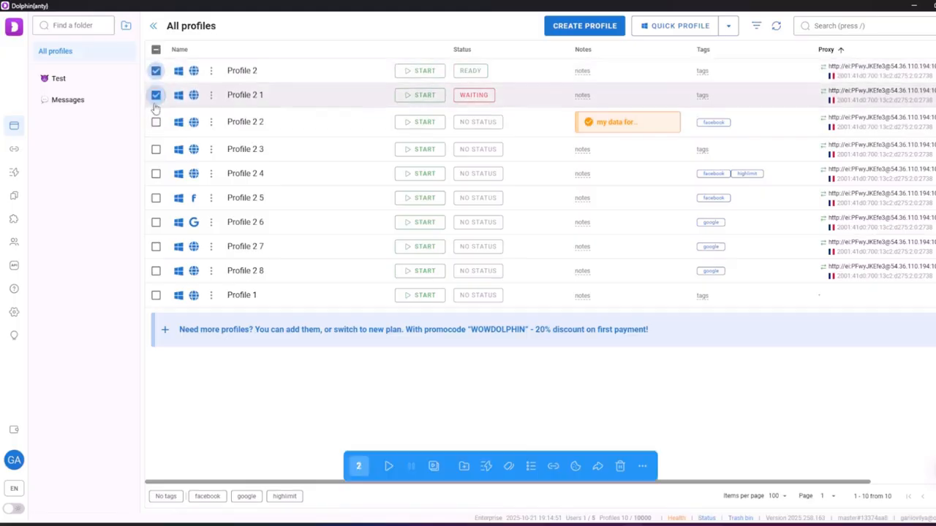
{"action": "left_click", "coordinate": [156, 122]}
{"action": "left_click", "coordinate": [156, 122]}
{"action": "left_click", "coordinate": [156, 71]}
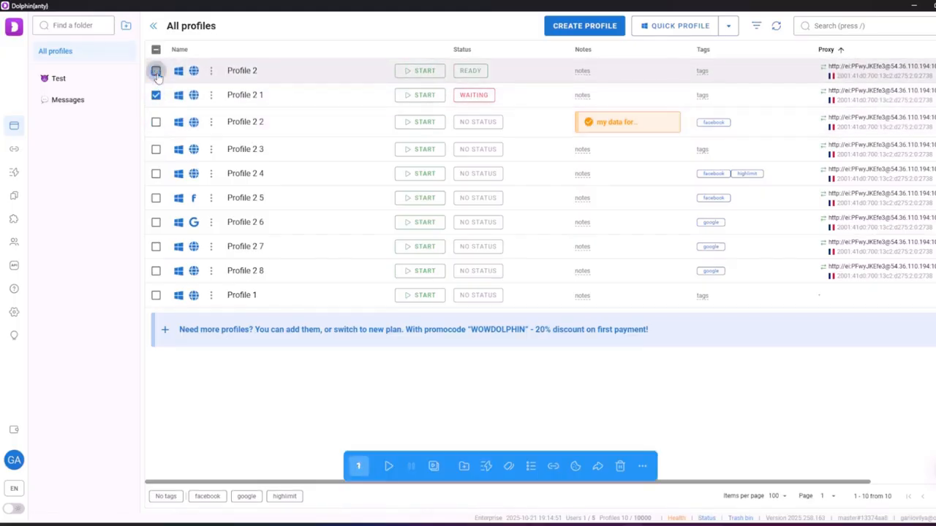
{"action": "left_click", "coordinate": [156, 94]}
Copy Profile 2, pin it to the top, then select Profile 2 4 and Profile 2 5
{"action": "left_click", "coordinate": [210, 70]}
{"action": "left_click", "coordinate": [210, 95]}
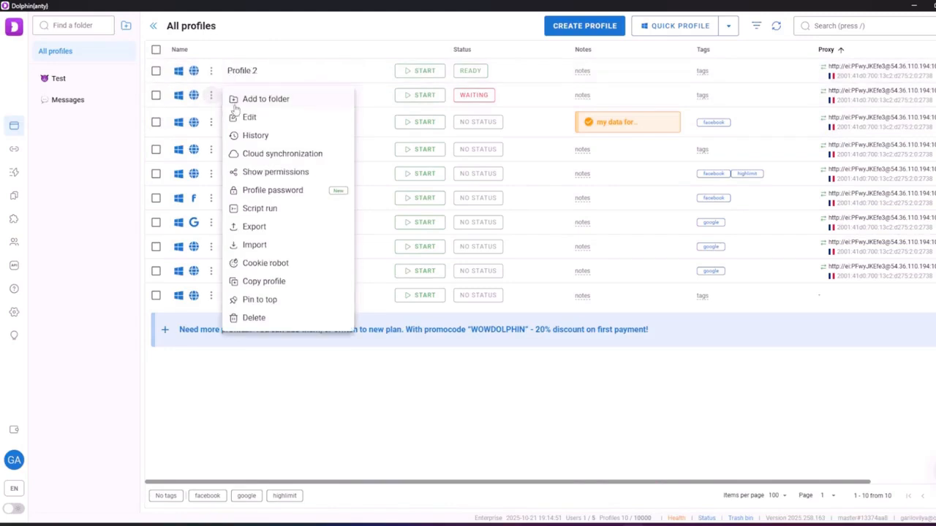
{"action": "left_click", "coordinate": [211, 71]}
{"action": "left_click", "coordinate": [210, 70]}
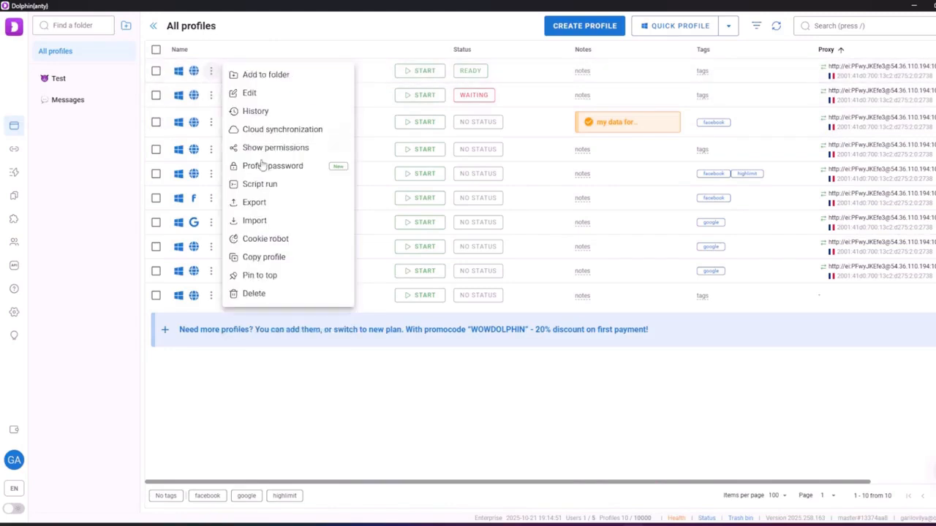
{"action": "left_click", "coordinate": [260, 263]}
{"action": "left_click", "coordinate": [210, 71]}
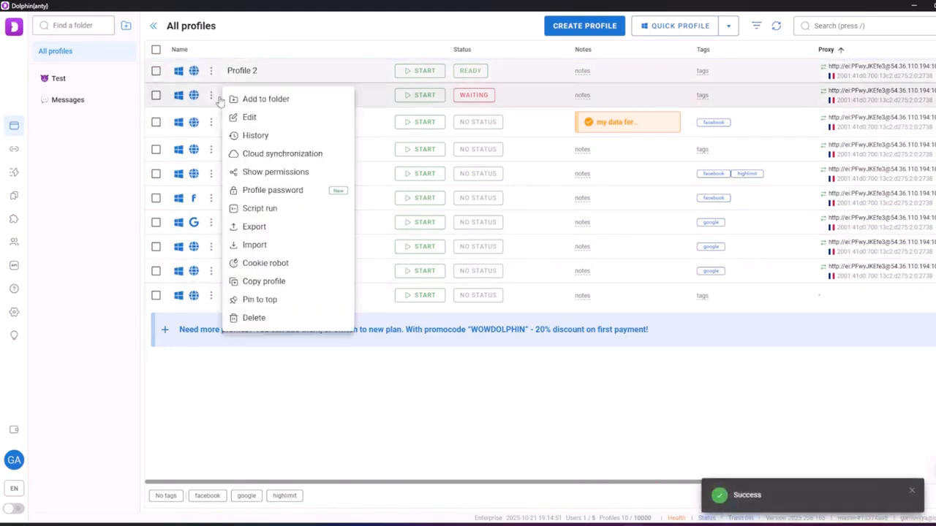
{"action": "left_click", "coordinate": [286, 300]}
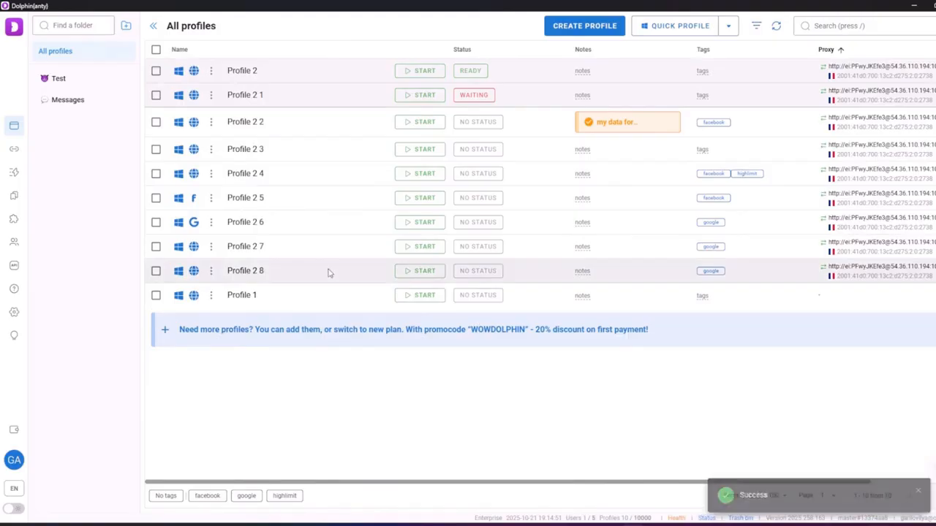
{"action": "left_click", "coordinate": [155, 173]}
{"action": "left_click", "coordinate": [155, 198]}
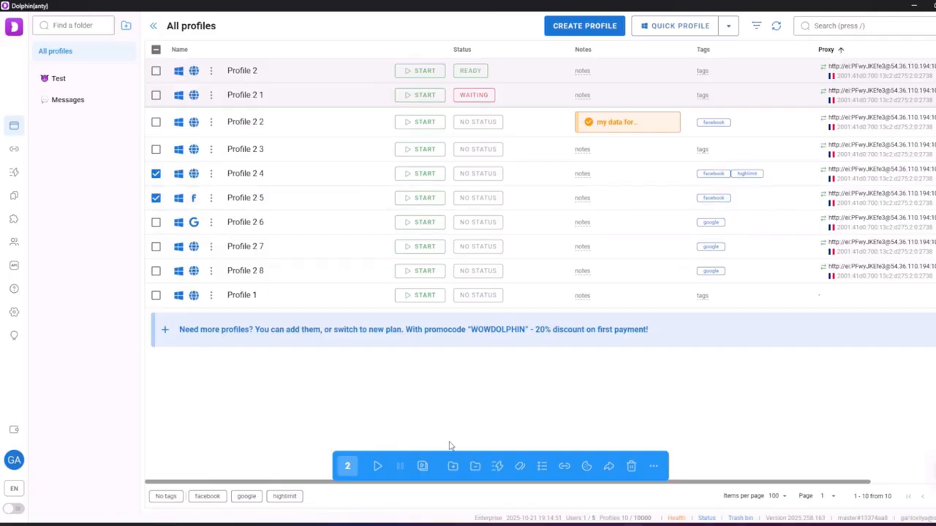
Send a transfer request, with proxies included, to the recipient's e-mail address
{"action": "left_click", "coordinate": [608, 465]}
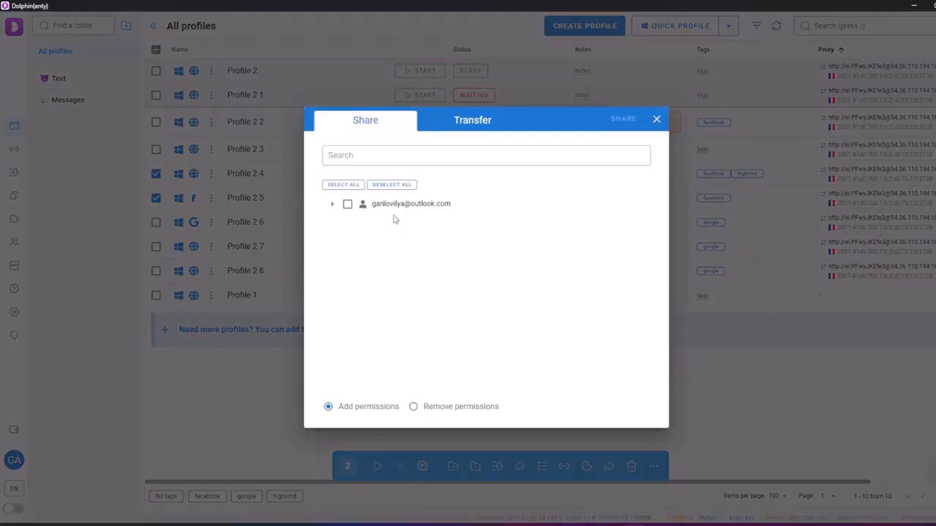
{"action": "left_click", "coordinate": [432, 123]}
{"action": "left_click", "coordinate": [330, 188]}
{"action": "left_click", "coordinate": [366, 148]}
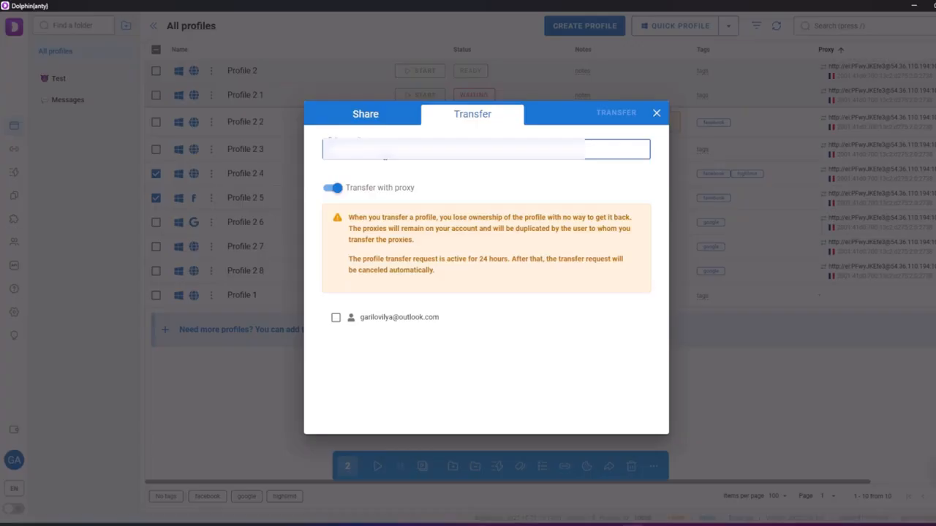
{"action": "key", "text": "BackSpace"}
{"action": "key", "text": "BackSpace"}
{"action": "key", "text": "BackSpace"}
{"action": "key", "text": "BackSpace"}
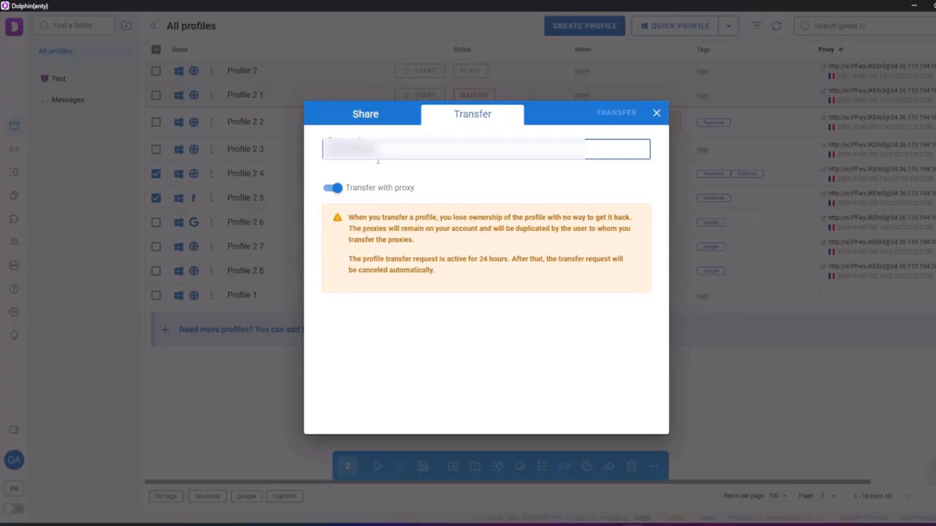
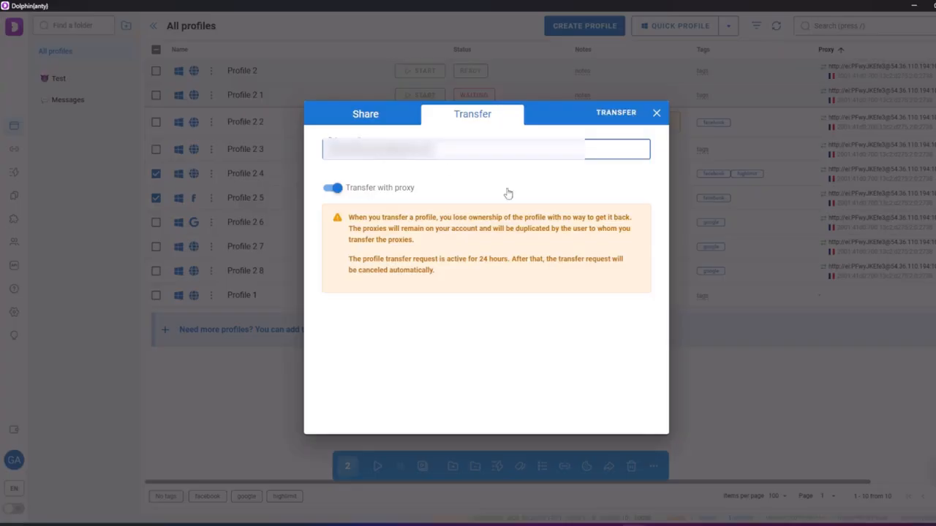
{"action": "left_click", "coordinate": [626, 114]}
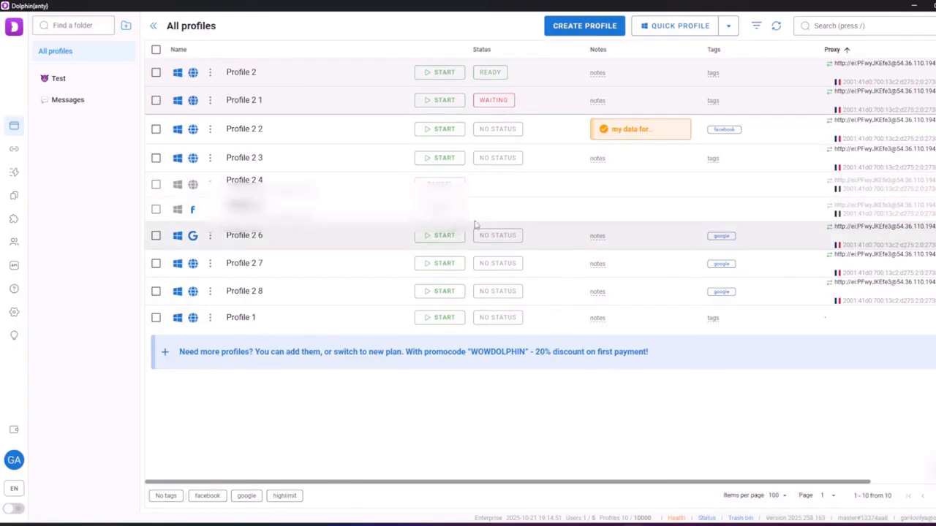
Cancel the pending transfers of Profile 2 5 and Profile 2 4, then glance at notifications
{"action": "left_click", "coordinate": [451, 210]}
{"action": "left_click", "coordinate": [453, 185]}
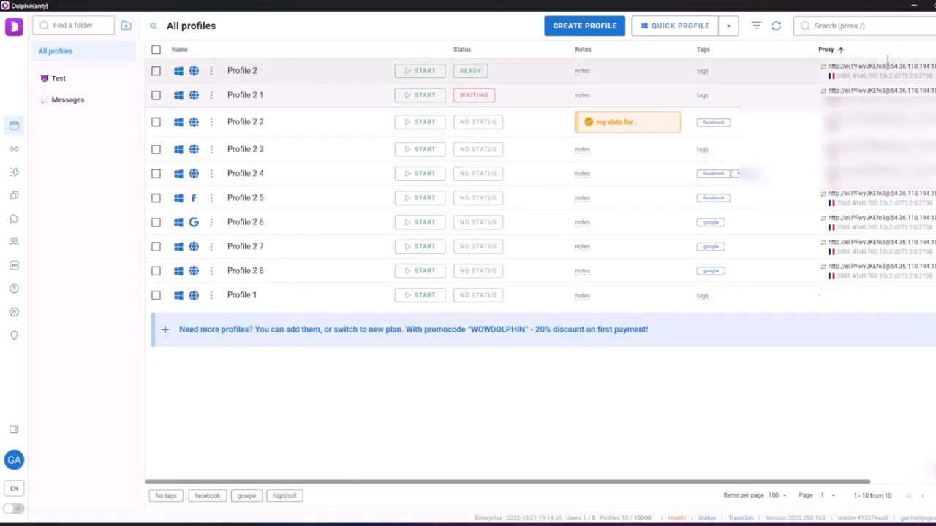
{"action": "left_click", "coordinate": [935, 26]}
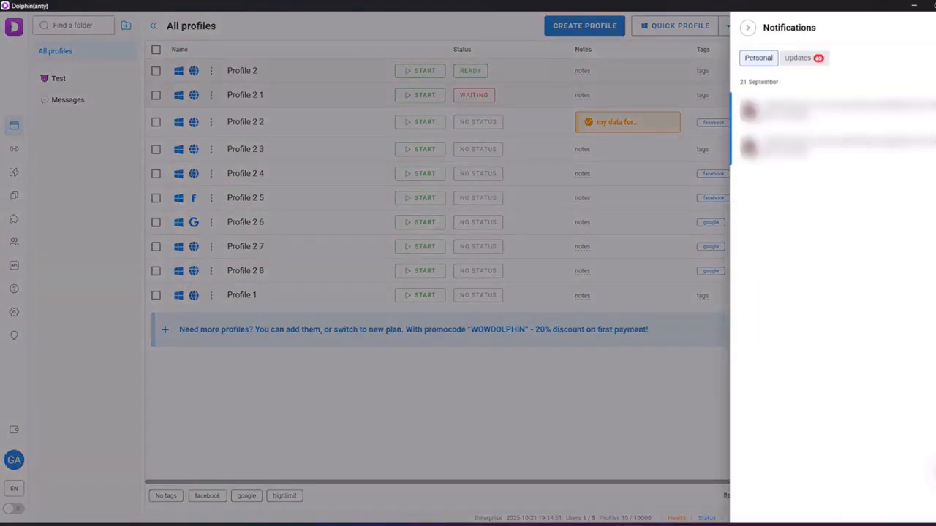
{"action": "left_click", "coordinate": [622, 223]}
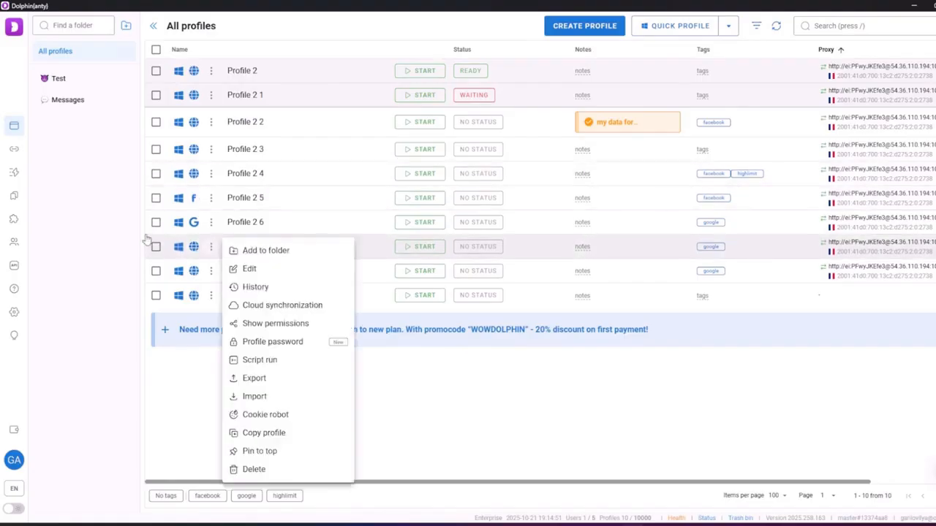
On the Users page, start a new user with display name 'Баер' and the user's e-mail
{"action": "left_click", "coordinate": [14, 242]}
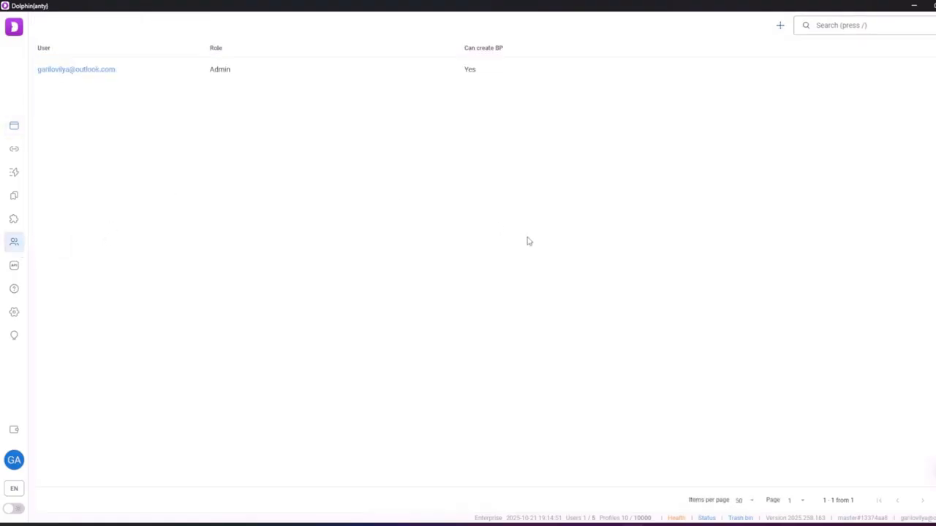
{"action": "left_click", "coordinate": [780, 25]}
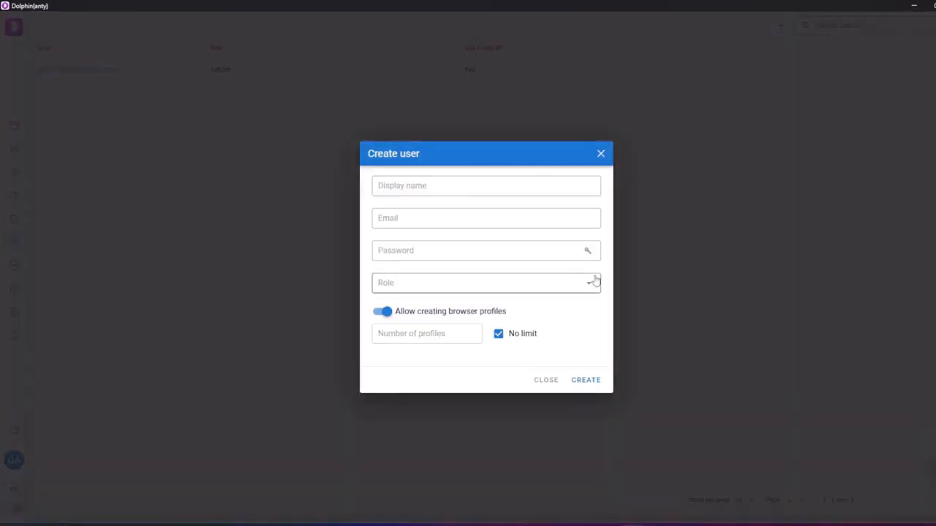
{"action": "left_click", "coordinate": [438, 186]}
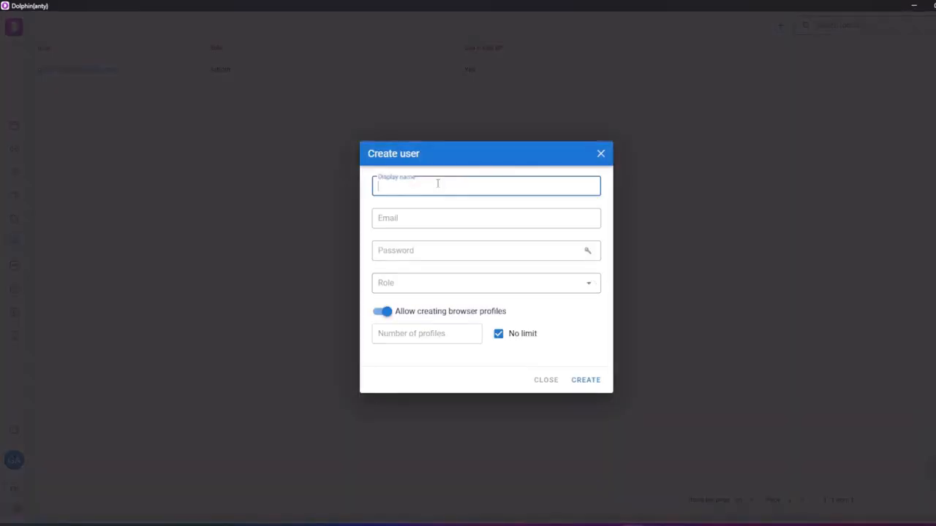
{"action": "key", "text": "Caps_Lock"}
{"action": "type", "text": "f"}
{"action": "key", "text": "alt"}
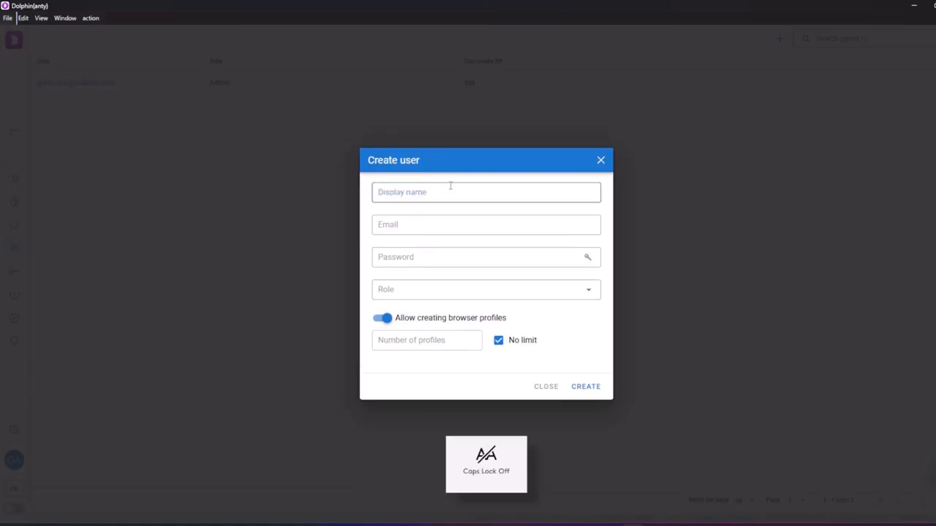
{"action": "left_click", "coordinate": [451, 185]}
{"action": "key", "text": "Caps_Lock"}
{"action": "type", "text": "Б"}
{"action": "key", "text": "Caps_Lock"}
{"action": "type", "text": "аер"}
{"action": "left_click", "coordinate": [450, 217]}
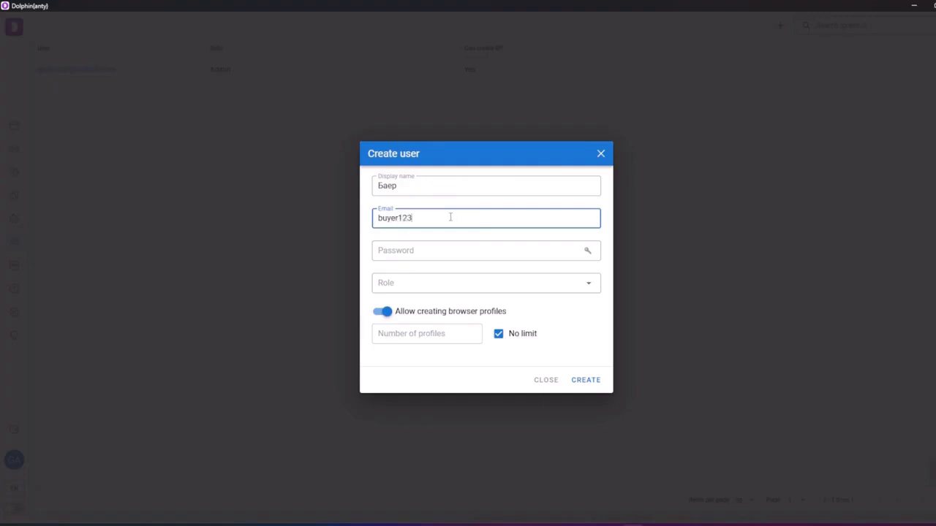
Fill the new user's password with a randomly generated one
{"action": "left_click_drag", "start_coordinate": [464, 217], "coordinate": [374, 218]}
{"action": "left_click", "coordinate": [397, 216]}
{"action": "triple_click", "coordinate": [397, 217]}
{"action": "key", "text": "ctrl+c"}
{"action": "left_click", "coordinate": [406, 252]}
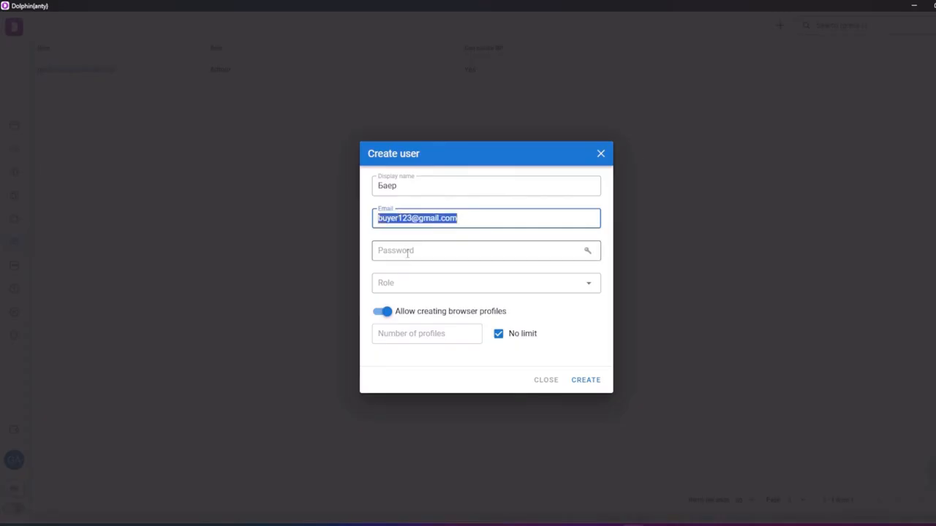
{"action": "key", "text": "ctrl+v"}
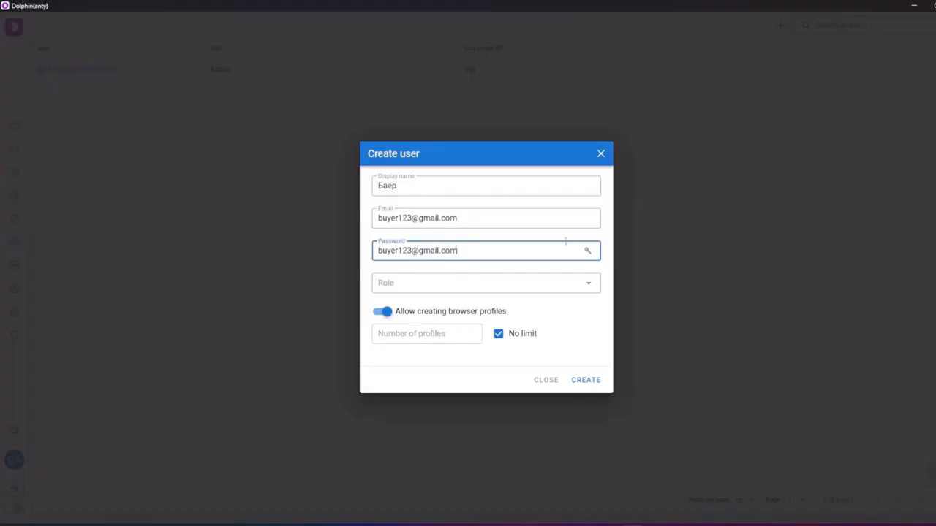
{"action": "left_click", "coordinate": [587, 252]}
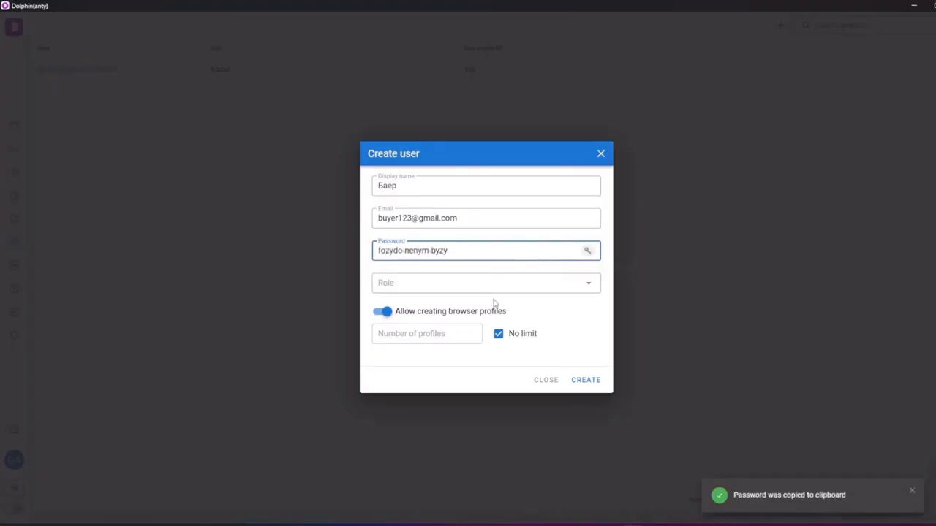
{"action": "left_click", "coordinate": [587, 252]}
{"action": "left_click", "coordinate": [587, 252]}
Give the user the User role, allow creating profiles with a set limit, and create it
{"action": "left_click", "coordinate": [393, 286]}
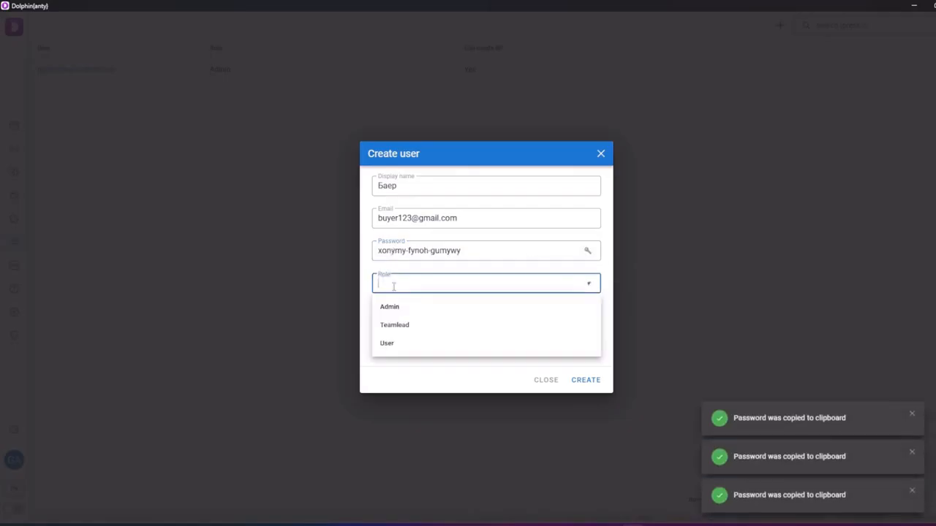
{"action": "left_click", "coordinate": [389, 343]}
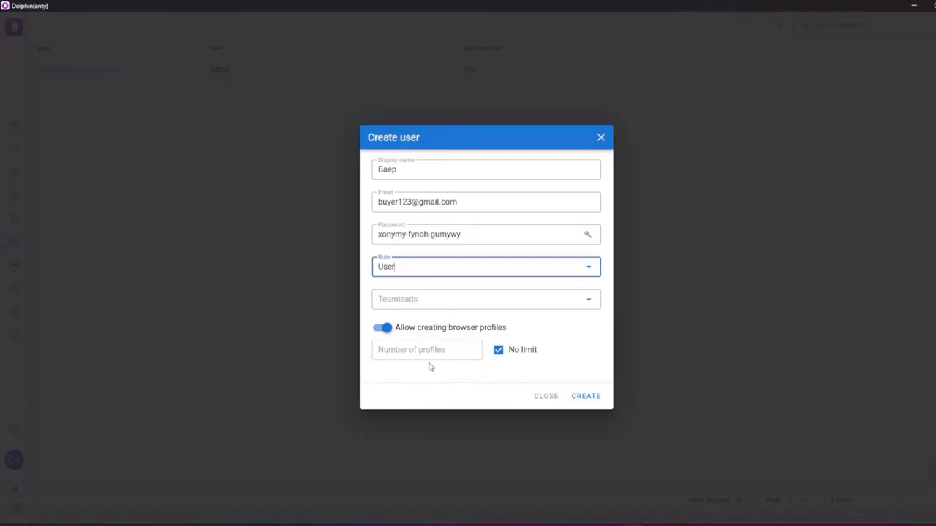
{"action": "left_click", "coordinate": [382, 328]}
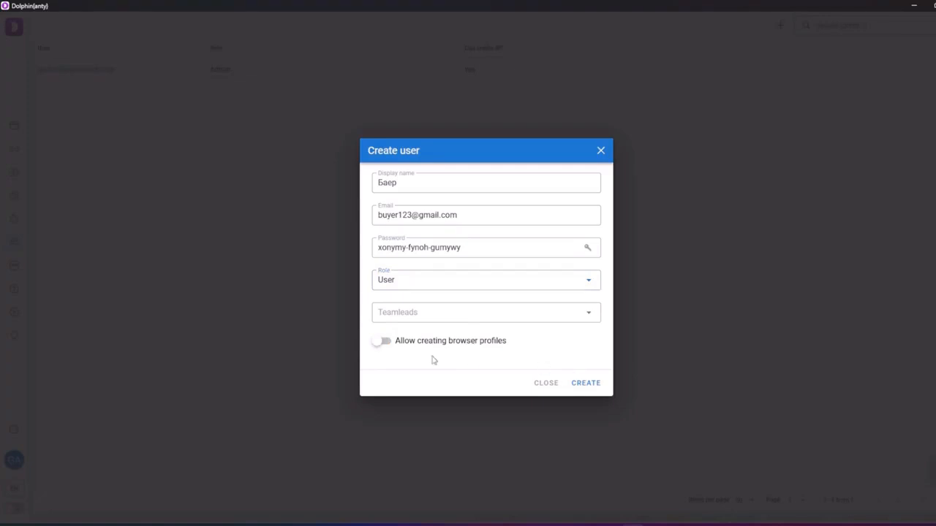
{"action": "left_click", "coordinate": [378, 342]}
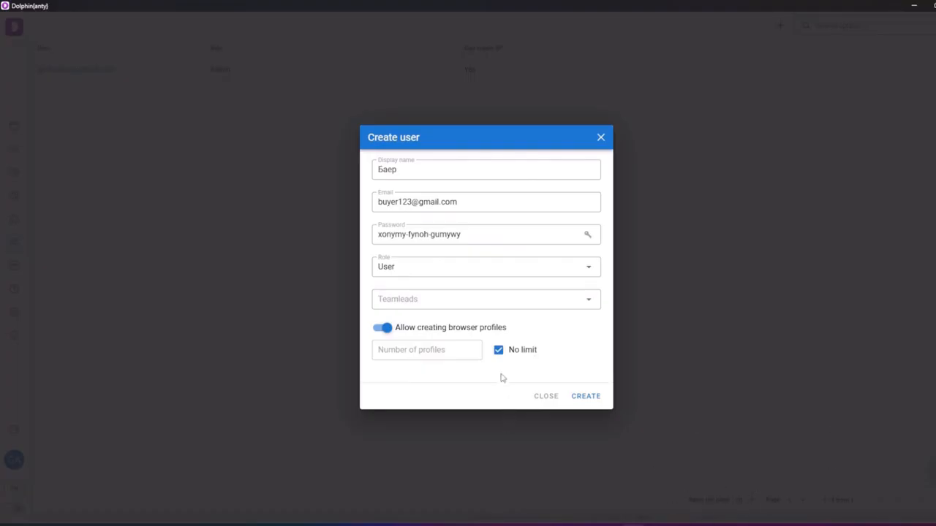
{"action": "left_click", "coordinate": [498, 350]}
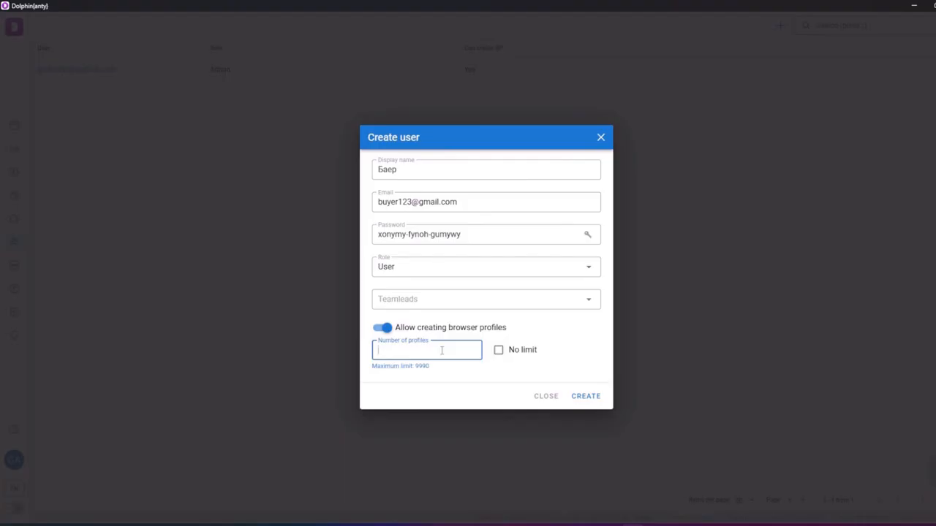
{"action": "left_click", "coordinate": [585, 397]}
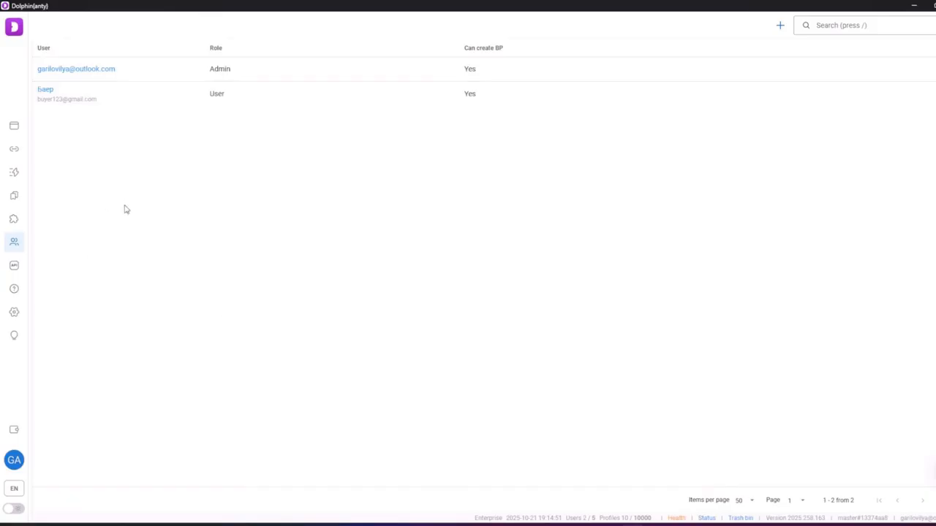
Share Profile 2 4 and 2 5 with the buyer user, withholding Update, Delete and Share
{"action": "left_click", "coordinate": [14, 126]}
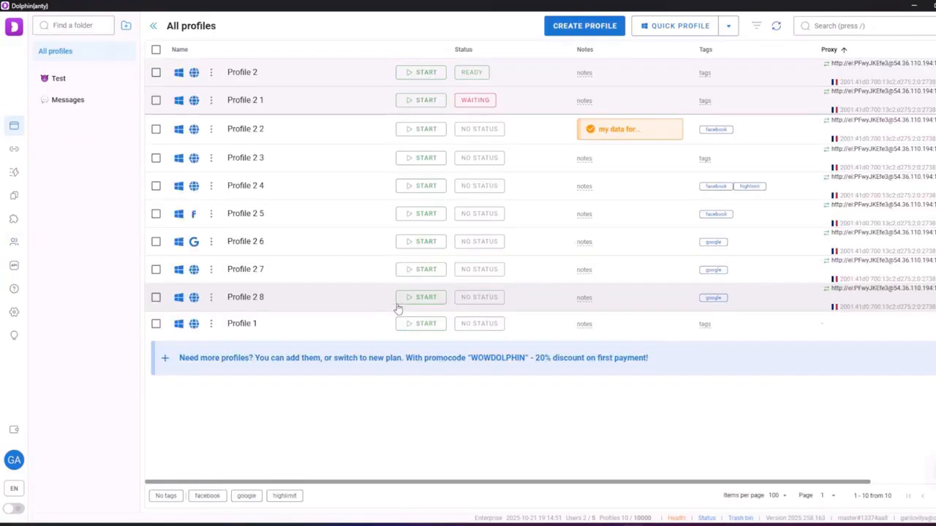
{"action": "left_click", "coordinate": [156, 185]}
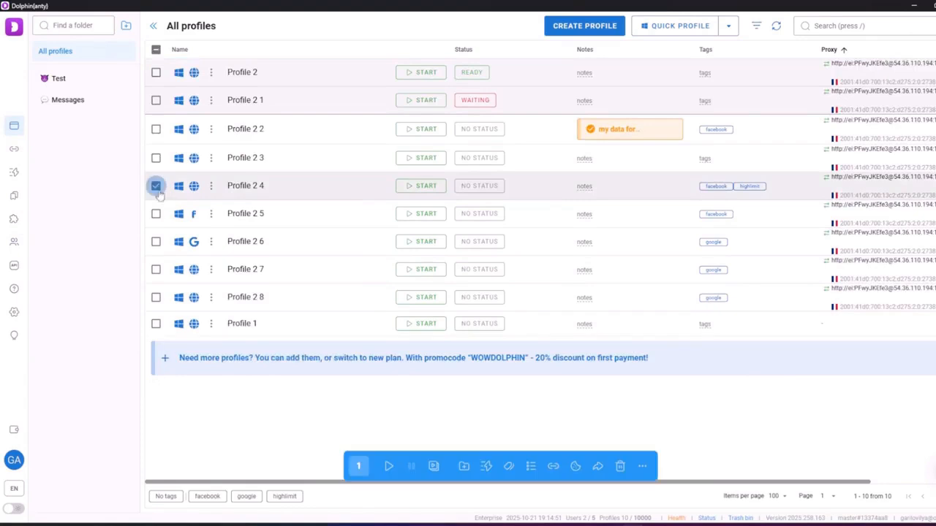
{"action": "left_click", "coordinate": [155, 213]}
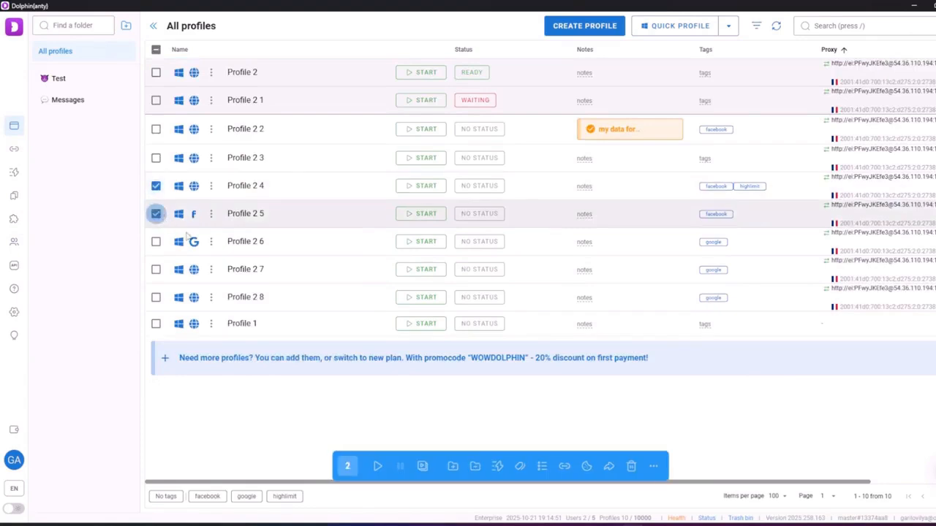
{"action": "left_click", "coordinate": [608, 466]}
{"action": "left_click", "coordinate": [347, 225]}
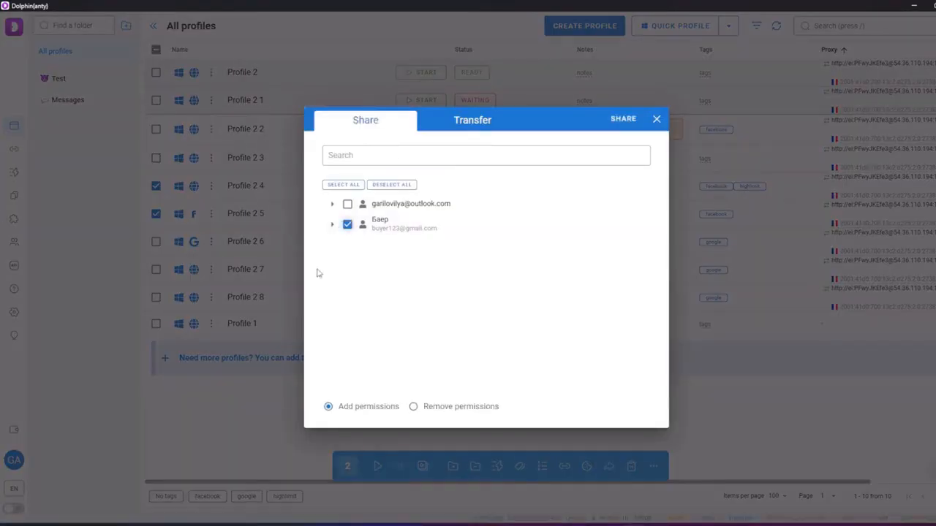
{"action": "left_click", "coordinate": [331, 225]}
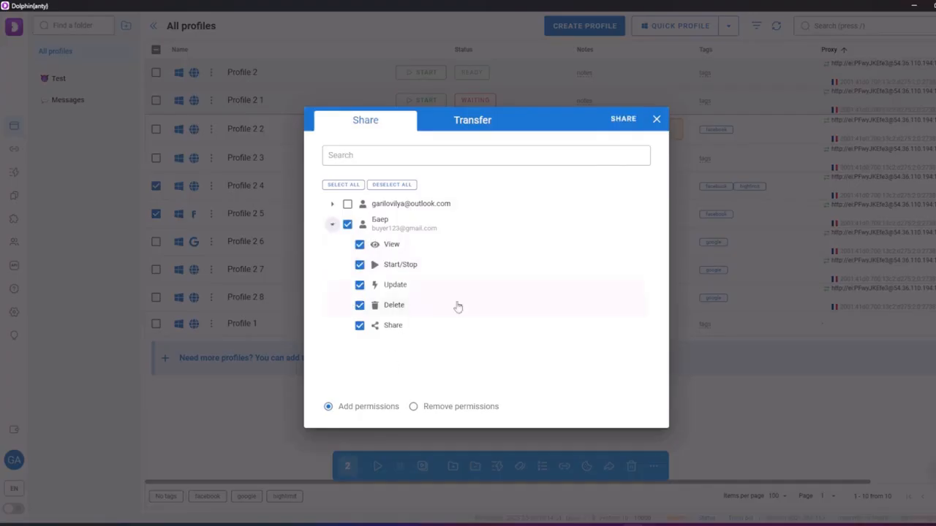
{"action": "left_click", "coordinate": [359, 285]}
{"action": "left_click", "coordinate": [358, 305]}
{"action": "left_click", "coordinate": [359, 325]}
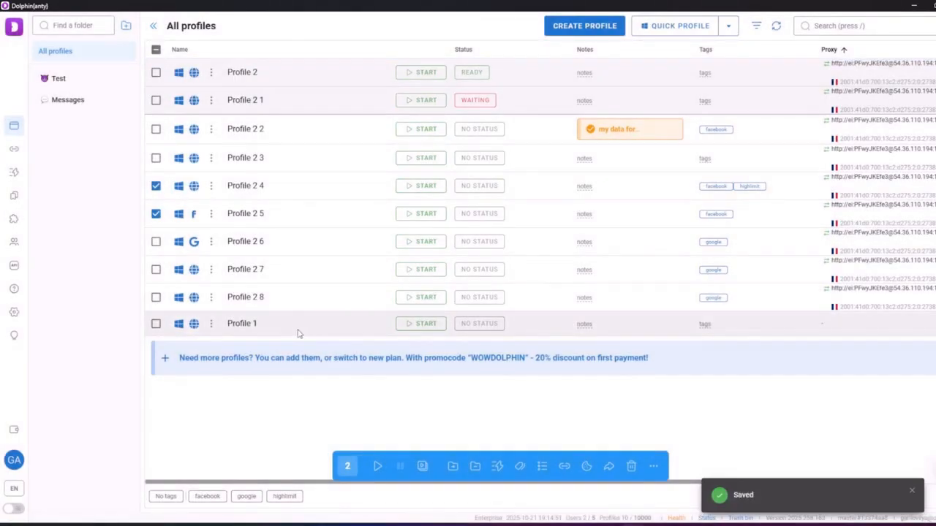
Verify the buyer user's rights on Profile 2 4, then deselect both profiles
{"action": "left_click", "coordinate": [210, 213]}
{"action": "left_click", "coordinate": [210, 186]}
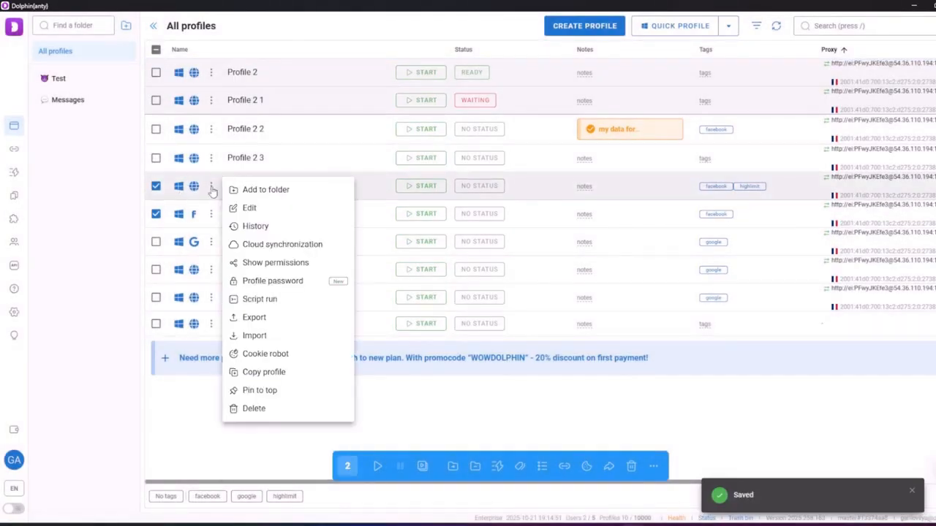
{"action": "left_click", "coordinate": [253, 263]}
{"action": "left_click", "coordinate": [386, 282]}
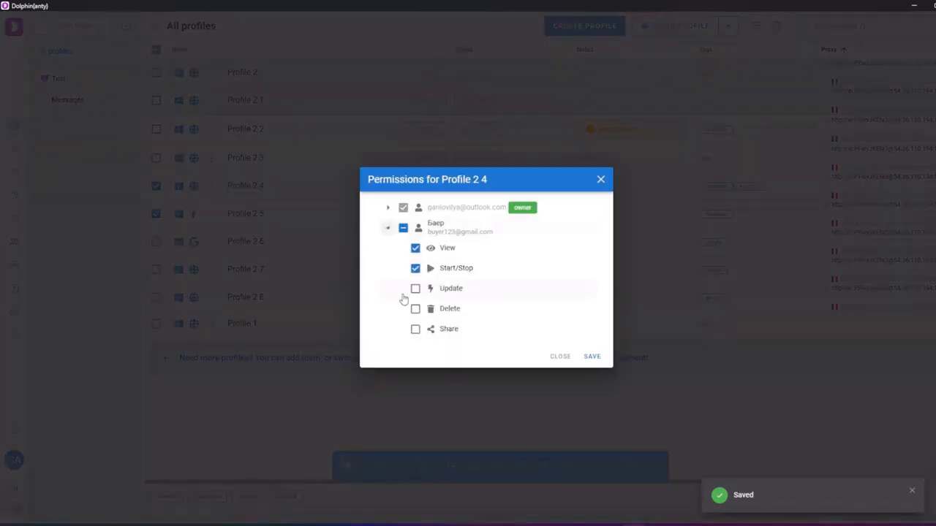
{"action": "left_click", "coordinate": [599, 179]}
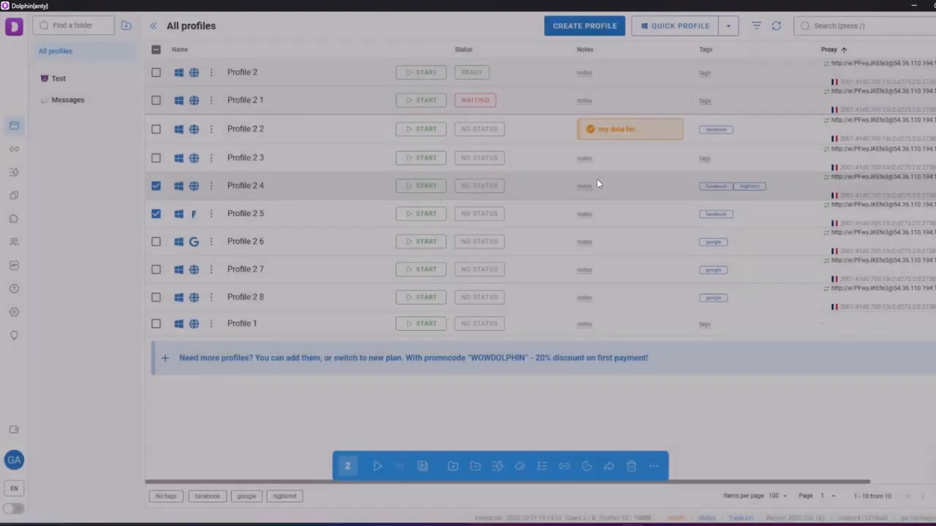
{"action": "left_click", "coordinate": [156, 185]}
{"action": "left_click", "coordinate": [156, 214]}
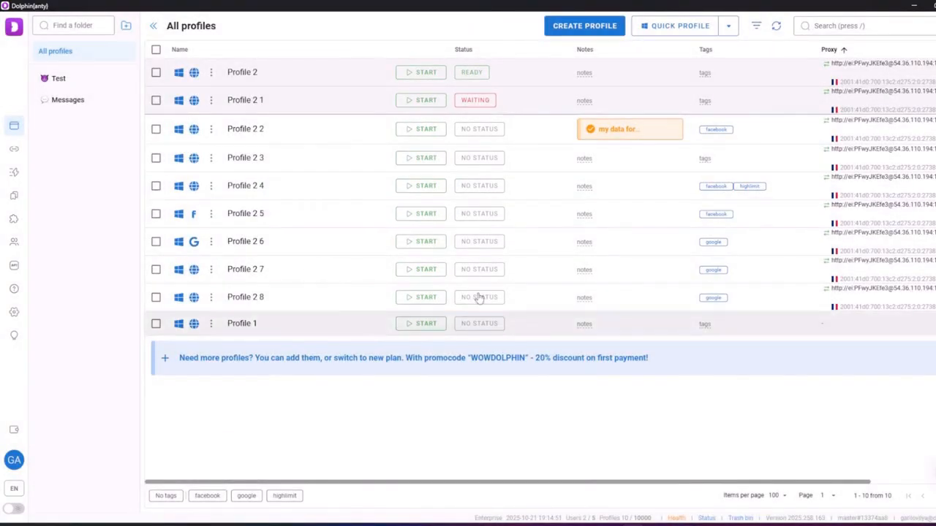
{"action": "left_click", "coordinate": [755, 27]}
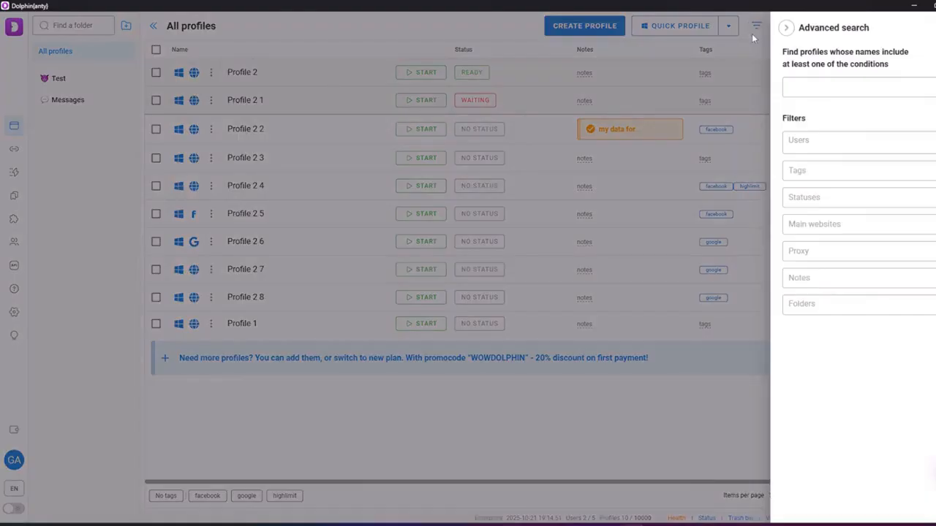
{"action": "left_click", "coordinate": [802, 144]}
{"action": "left_click", "coordinate": [797, 206]}
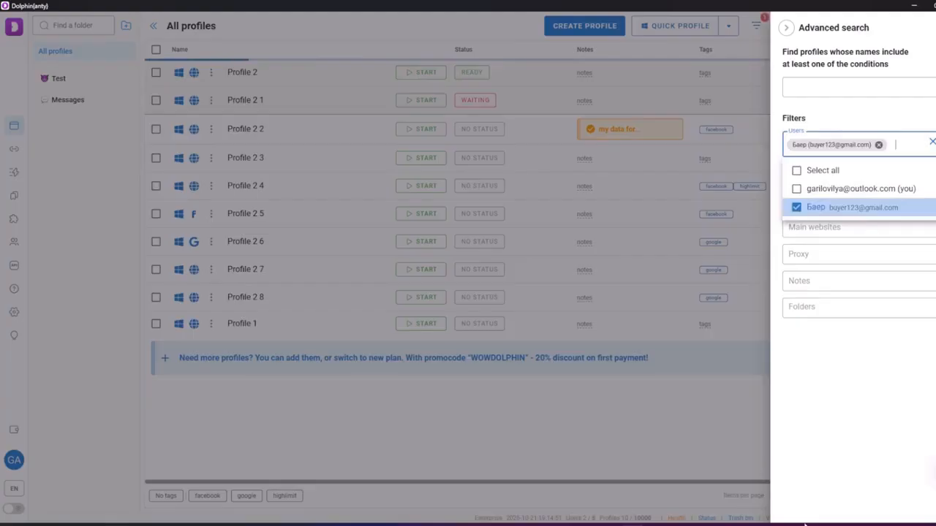
{"action": "left_click", "coordinate": [523, 397]}
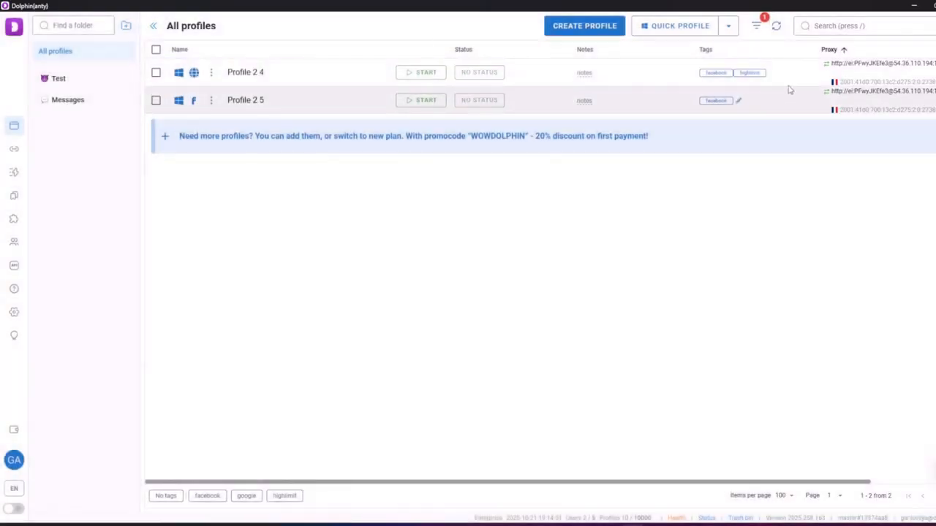
{"action": "left_click", "coordinate": [755, 27]}
{"action": "left_click", "coordinate": [879, 145]}
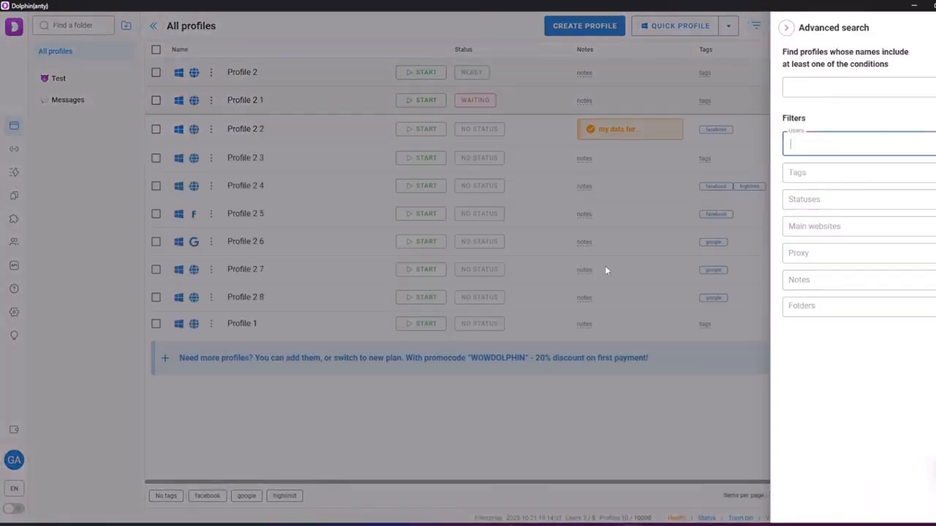
{"action": "left_click", "coordinate": [611, 303]}
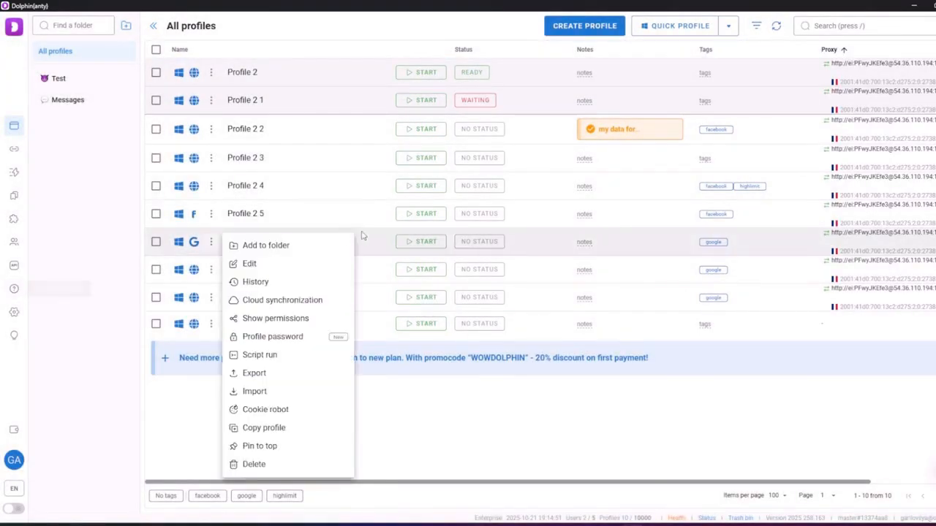
{"action": "left_click", "coordinate": [361, 234]}
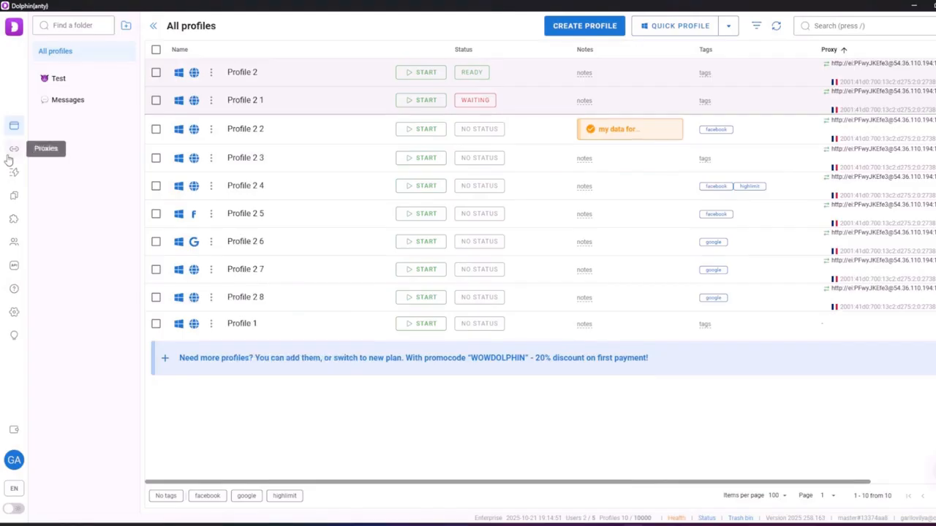
Create bookmark 'test' for yandex.ru with No website, shared with the entire team, and select it
{"action": "left_click", "coordinate": [13, 199]}
{"action": "left_click", "coordinate": [611, 29]}
{"action": "left_click", "coordinate": [427, 247]}
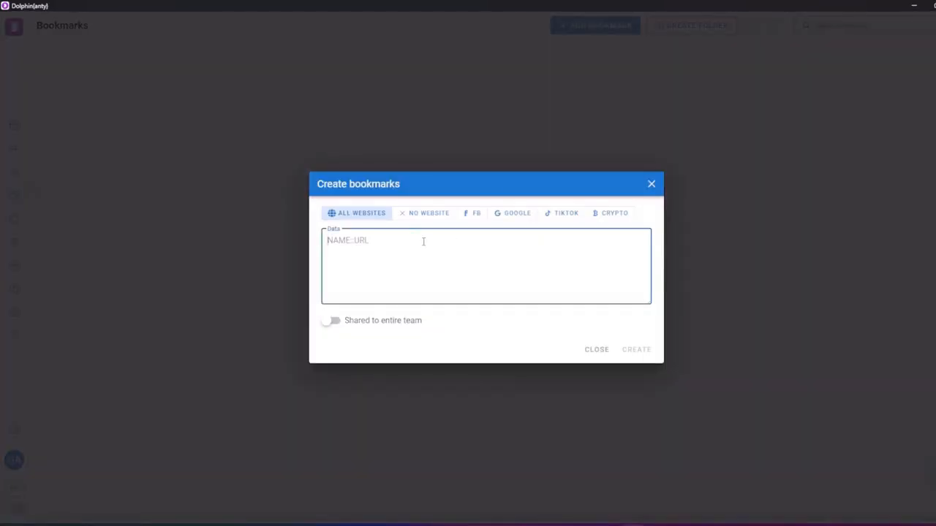
{"action": "type", "text": "test::yandex.ru"}
{"action": "left_click", "coordinate": [430, 220]}
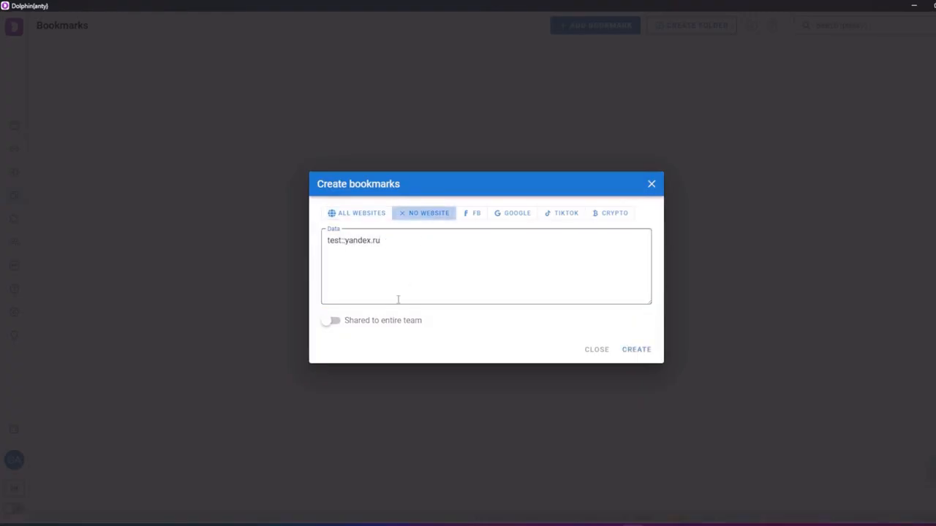
{"action": "left_click", "coordinate": [375, 326]}
{"action": "left_click", "coordinate": [633, 349]}
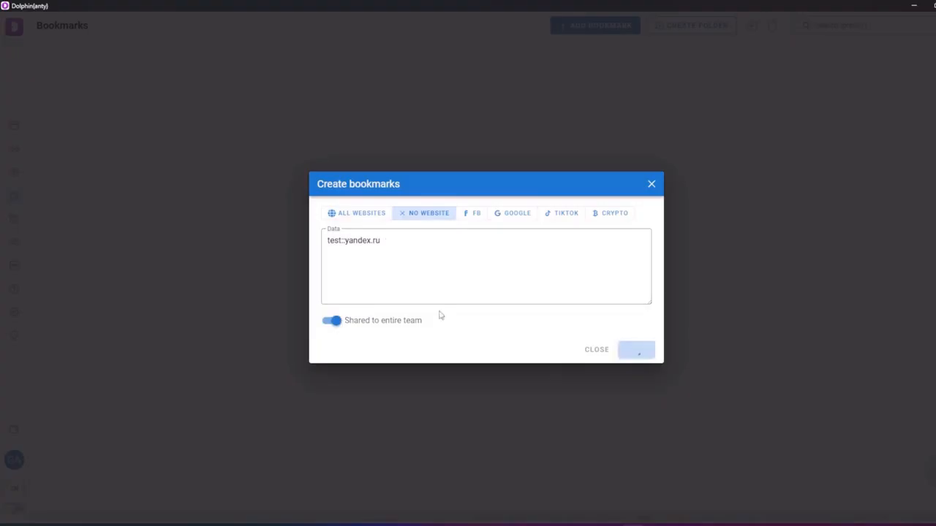
{"action": "left_click", "coordinate": [44, 70]}
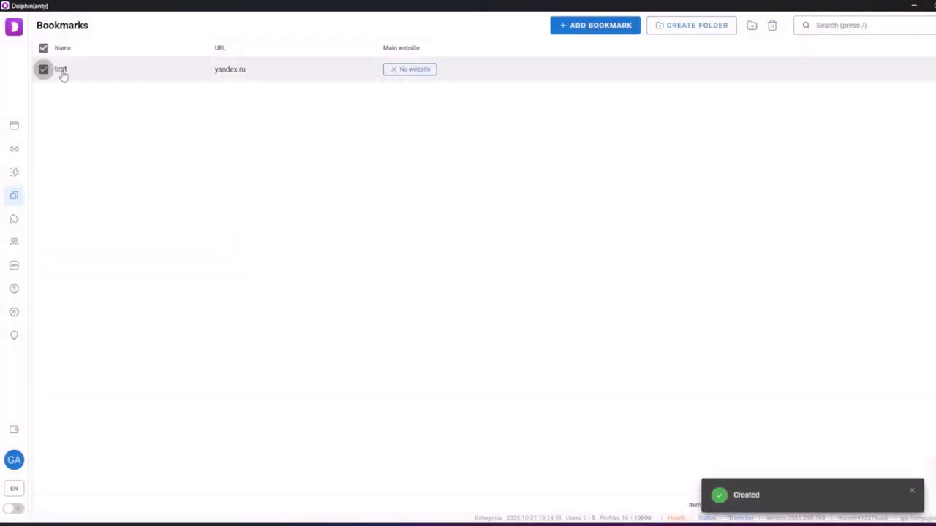
Create a new bookmark folder test123 with FB as its main website
{"action": "left_click", "coordinate": [752, 25]}
{"action": "left_click", "coordinate": [405, 268]}
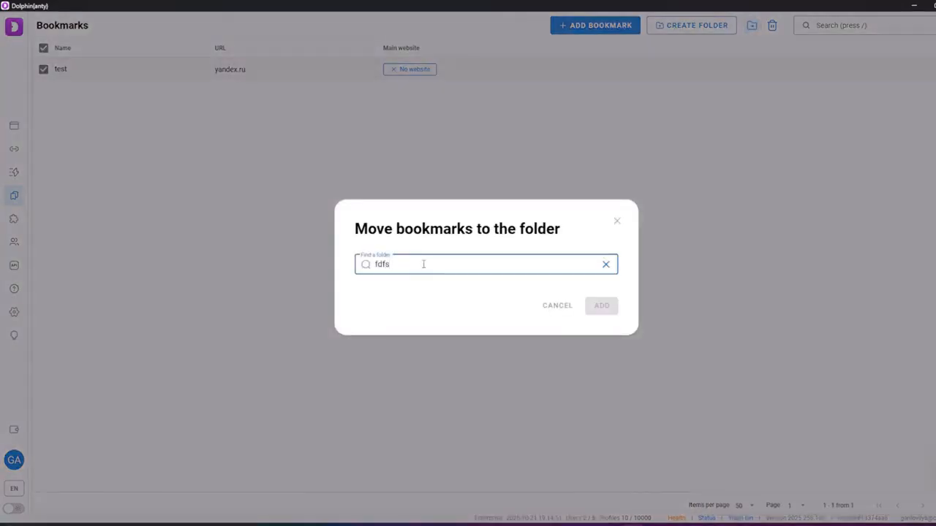
{"action": "left_click", "coordinate": [616, 221]}
{"action": "left_click", "coordinate": [43, 70]}
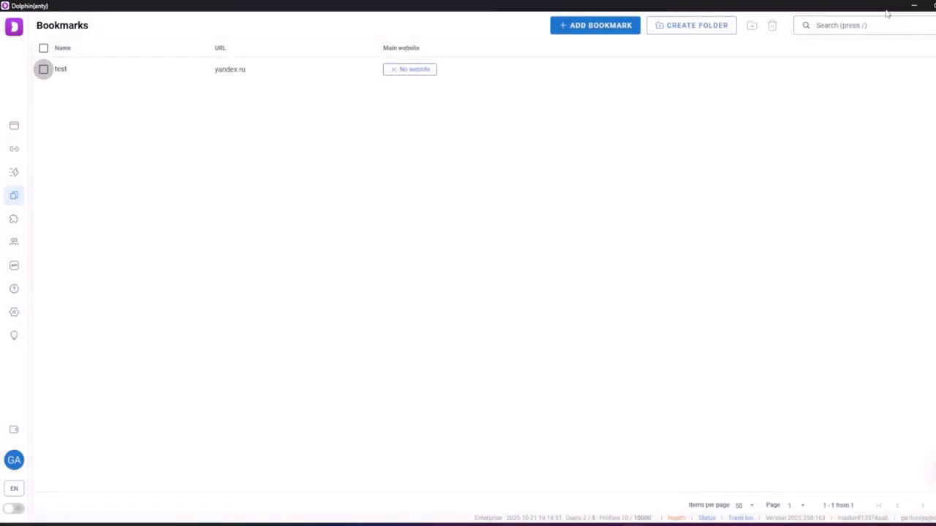
{"action": "left_click", "coordinate": [706, 25]}
{"action": "type", "text": "test123"}
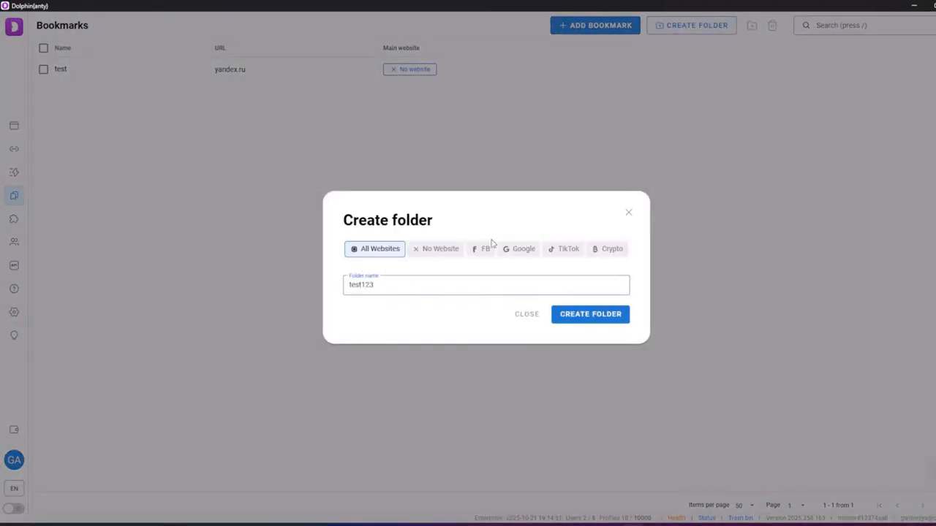
{"action": "left_click", "coordinate": [492, 247]}
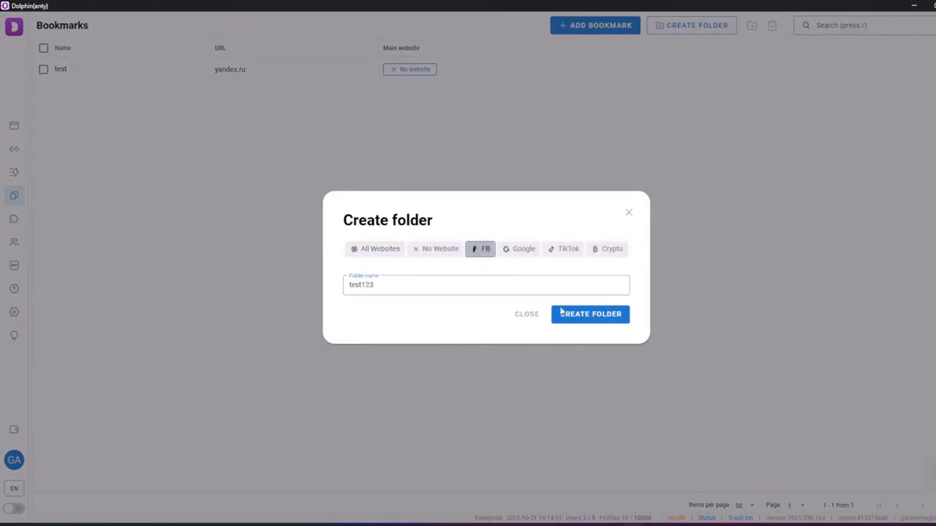
{"action": "left_click", "coordinate": [574, 319]}
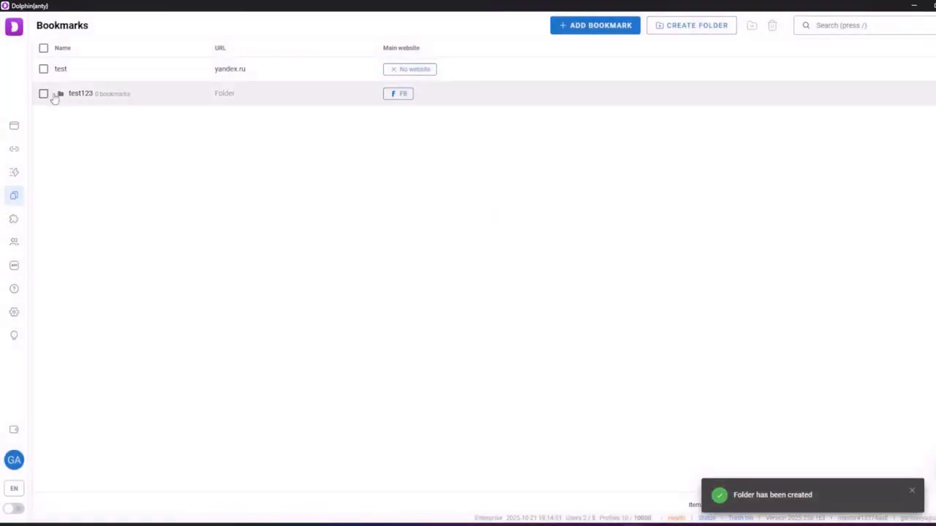
Move the test bookmark into test123, check the folder, and return to Browser profiles
{"action": "left_click", "coordinate": [43, 69]}
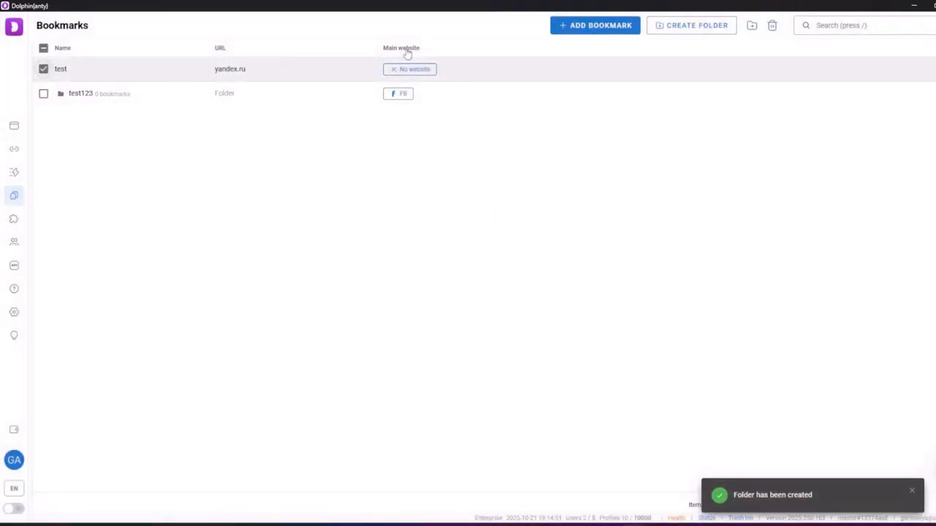
{"action": "left_click", "coordinate": [750, 26]}
{"action": "left_click", "coordinate": [404, 286]}
{"action": "left_click", "coordinate": [601, 317]}
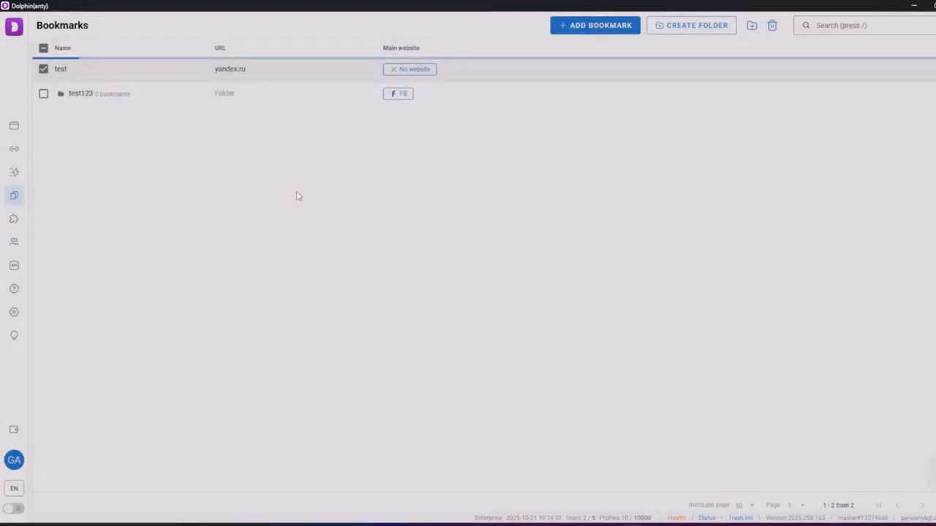
{"action": "left_click", "coordinate": [154, 78]}
{"action": "left_click", "coordinate": [602, 337]}
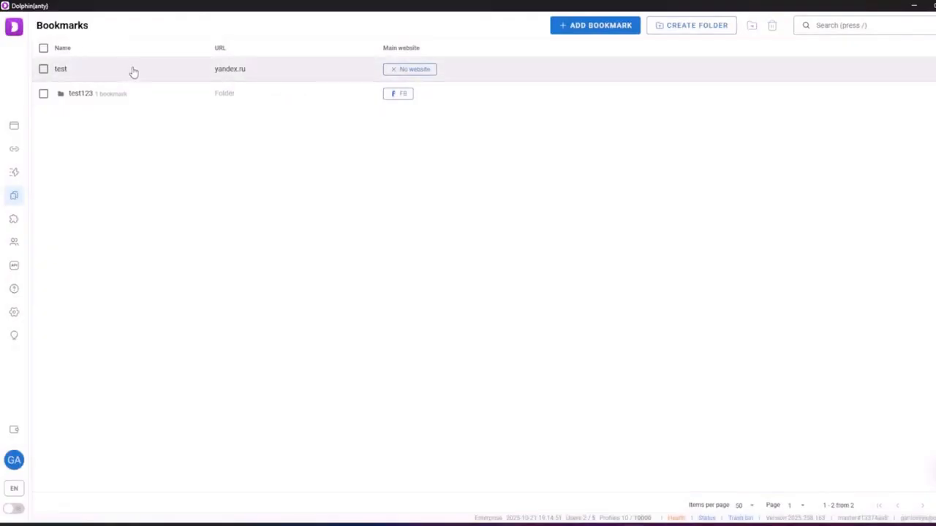
{"action": "left_click", "coordinate": [71, 94]}
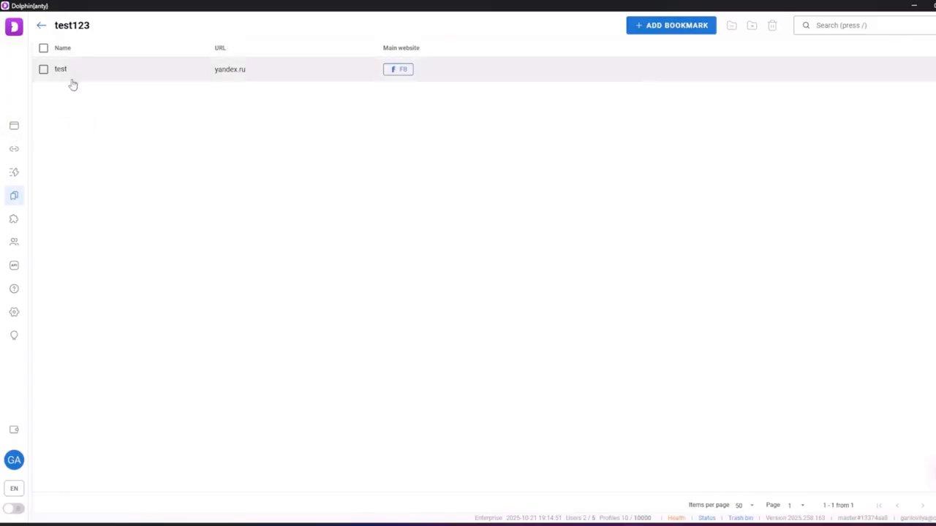
{"action": "left_click", "coordinate": [14, 125]}
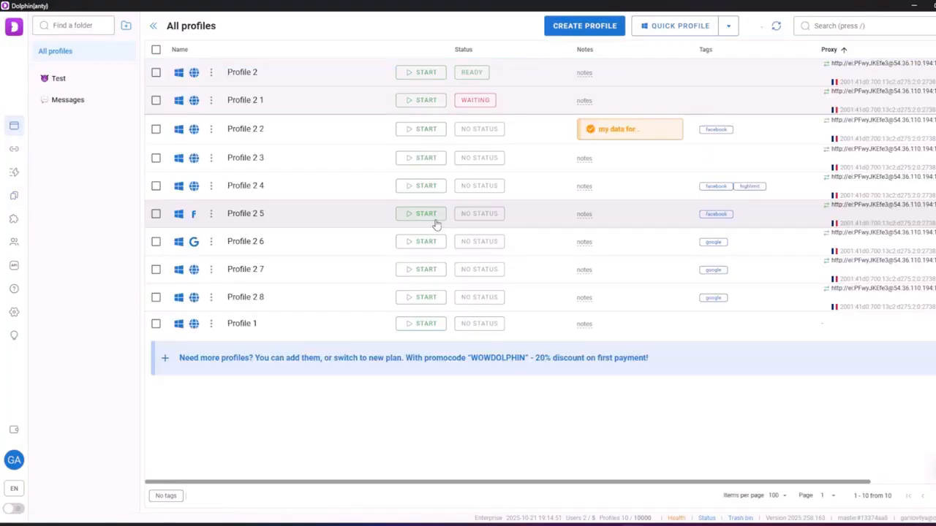
Start Profile 2 5, maximize its browser, and check the test123 folder on the bookmarks bar
{"action": "left_click", "coordinate": [424, 215]}
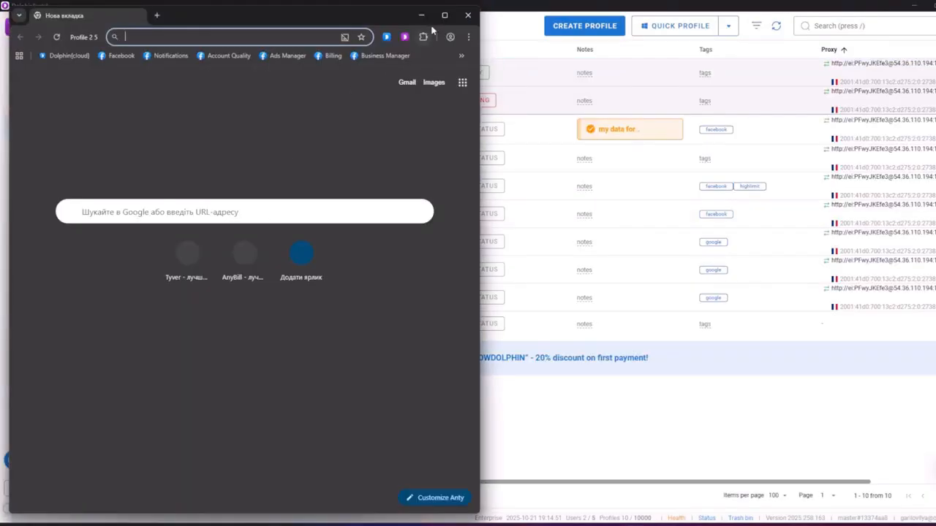
{"action": "left_click", "coordinate": [443, 15]}
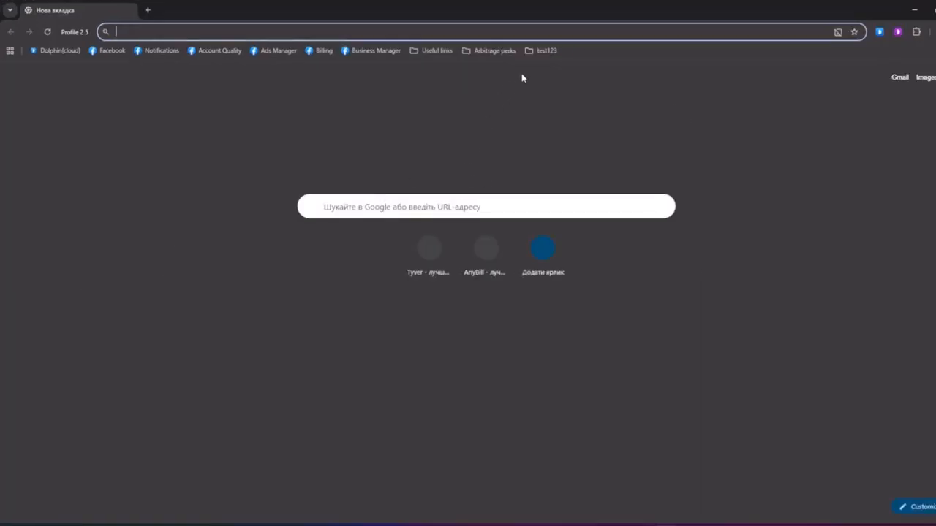
{"action": "left_click", "coordinate": [545, 51]}
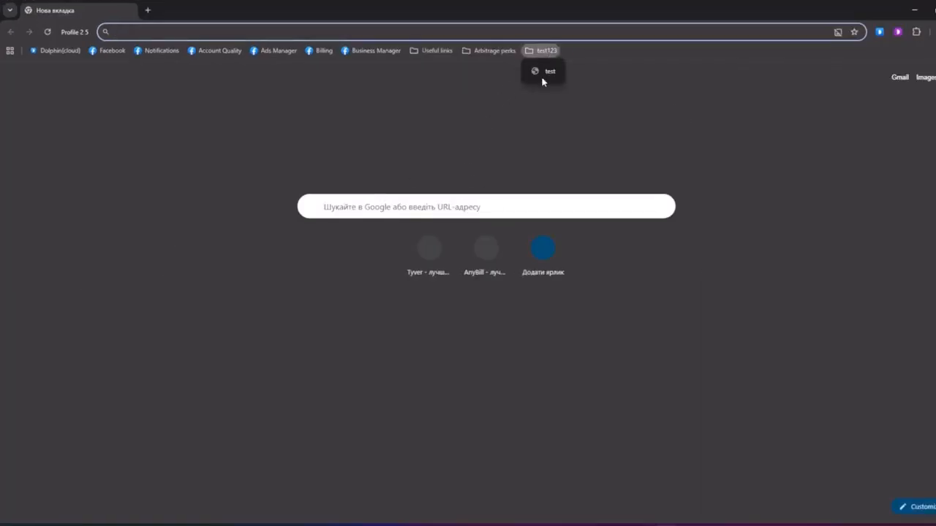
{"action": "left_click", "coordinate": [561, 109]}
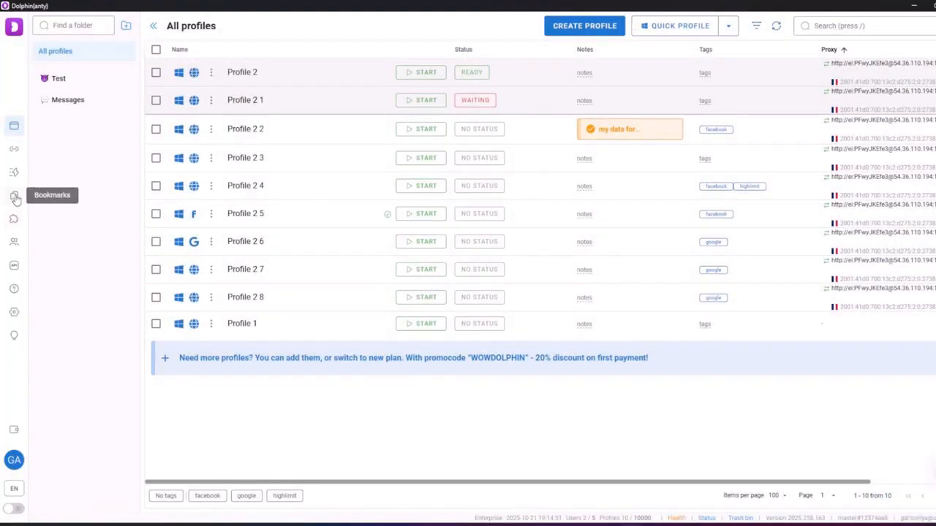
Create a new script and place New tab, Open URL, Reload page and New tab blocks
{"action": "left_click", "coordinate": [14, 172]}
{"action": "left_click", "coordinate": [512, 262]}
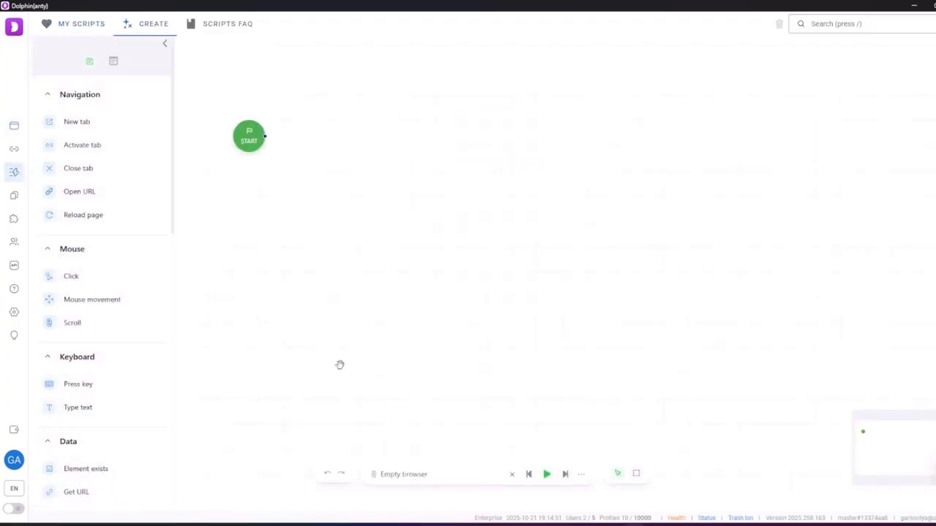
{"action": "scroll", "coordinate": [114, 382], "scroll_direction": "down", "scroll_amount": 4}
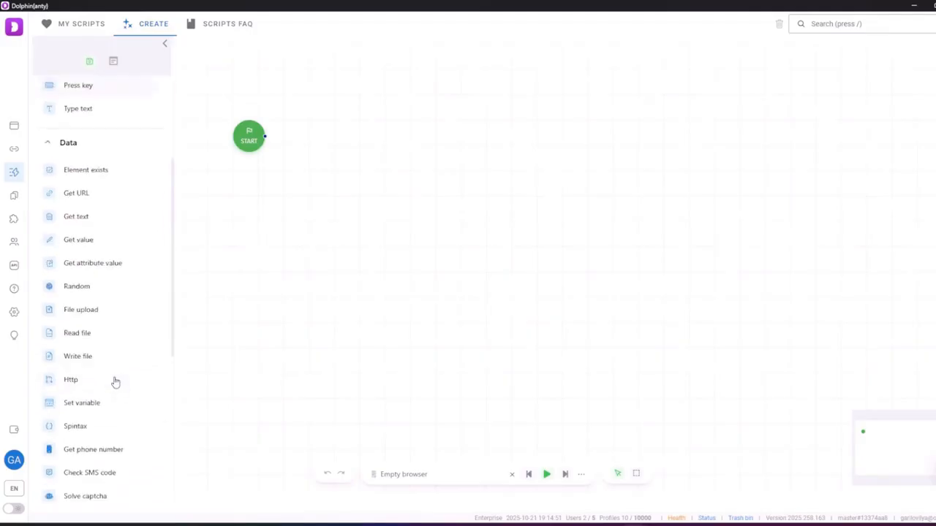
{"action": "scroll", "coordinate": [115, 382], "scroll_direction": "down", "scroll_amount": 4}
{"action": "scroll", "coordinate": [115, 382], "scroll_direction": "up", "scroll_amount": 6}
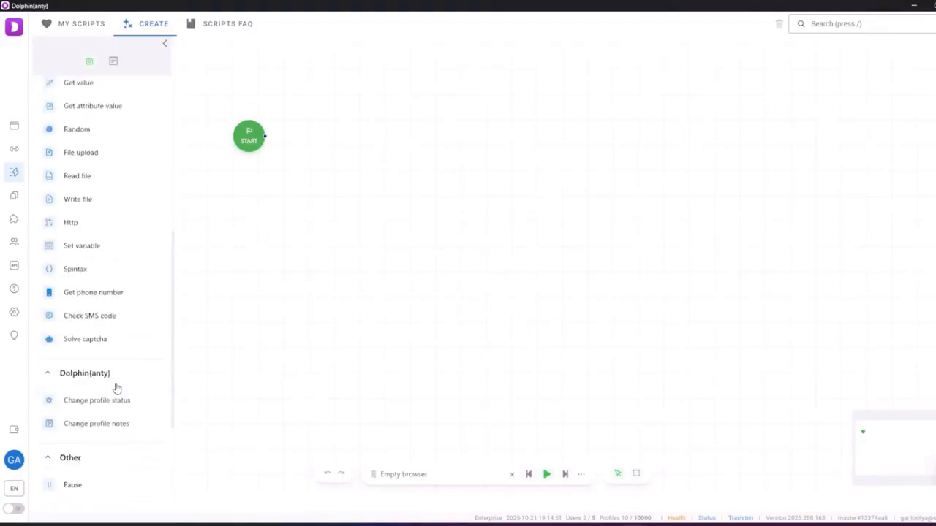
{"action": "scroll", "coordinate": [114, 383], "scroll_direction": "down", "scroll_amount": 6}
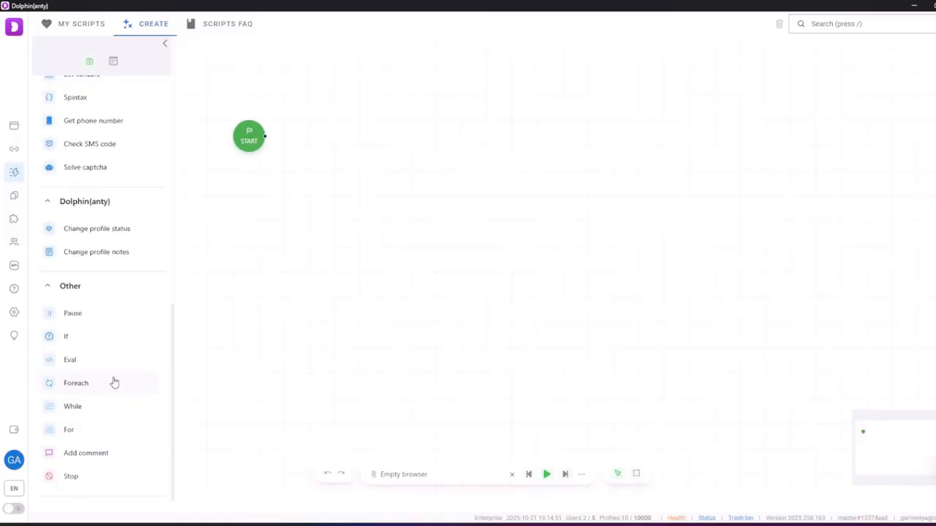
{"action": "scroll", "coordinate": [114, 382], "scroll_direction": "up", "scroll_amount": 2}
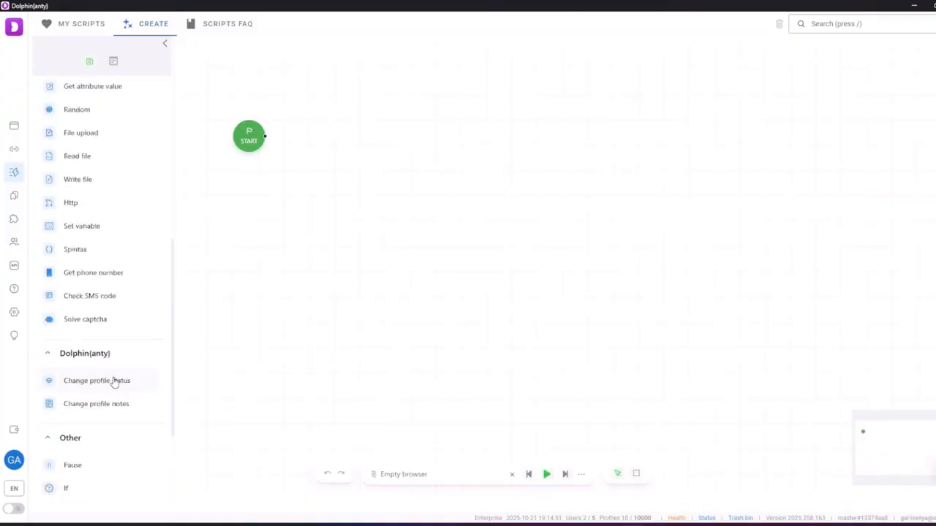
{"action": "scroll", "coordinate": [114, 382], "scroll_direction": "up", "scroll_amount": 6}
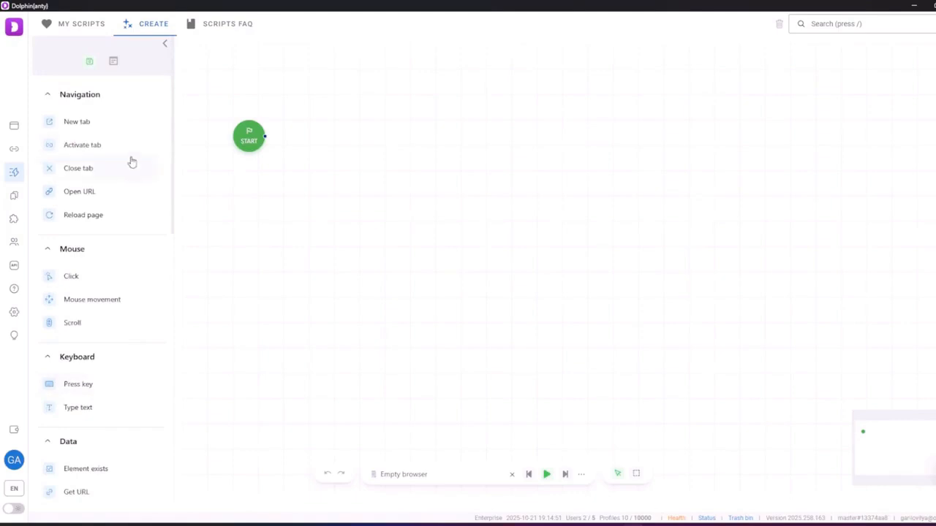
{"action": "left_click_drag", "start_coordinate": [101, 121], "coordinate": [330, 160]}
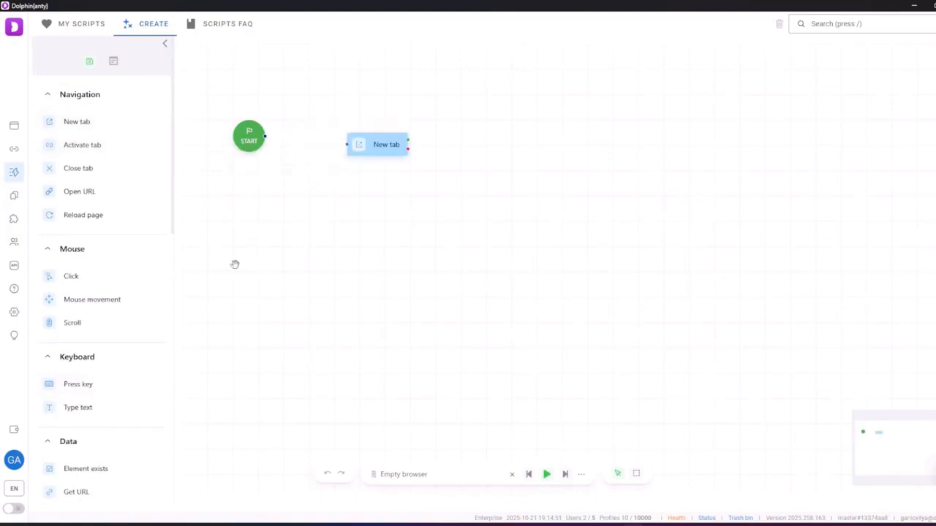
{"action": "left_click_drag", "start_coordinate": [48, 198], "coordinate": [455, 146]}
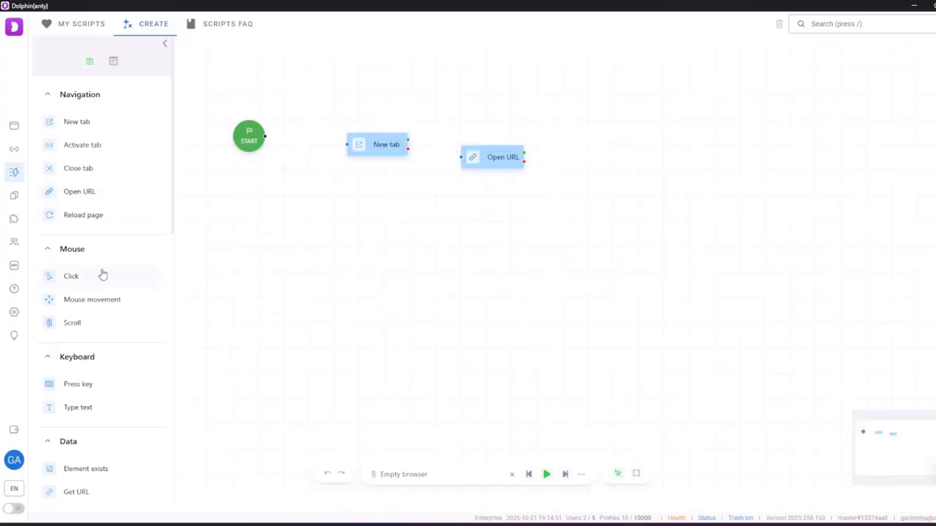
{"action": "left_click_drag", "start_coordinate": [75, 220], "coordinate": [606, 158]}
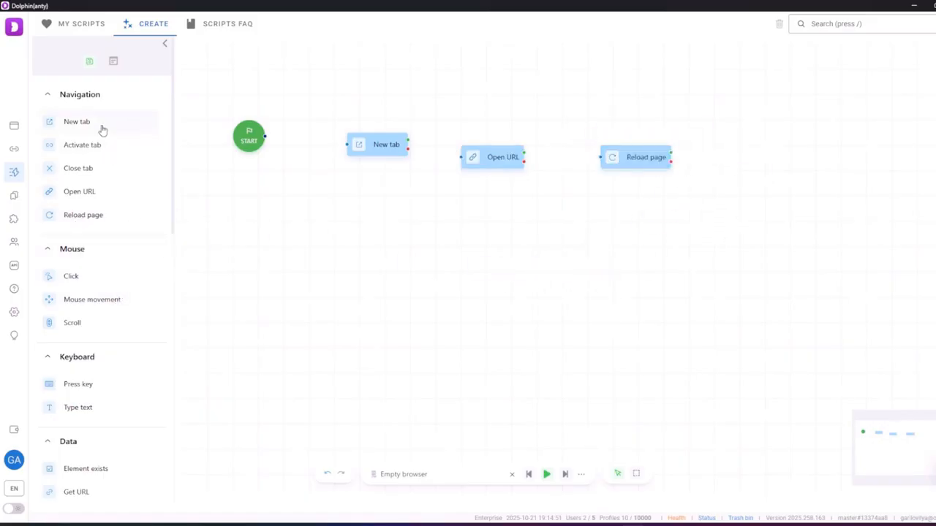
{"action": "left_click_drag", "start_coordinate": [103, 132], "coordinate": [763, 154]}
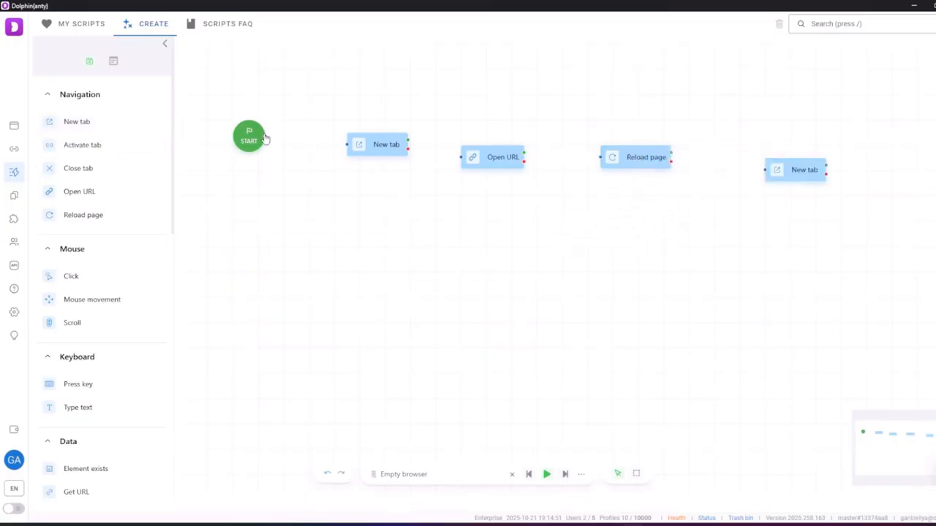
Link START through the four blocks in order and end the chain with a STOP block
{"action": "left_click_drag", "start_coordinate": [265, 135], "coordinate": [461, 157]}
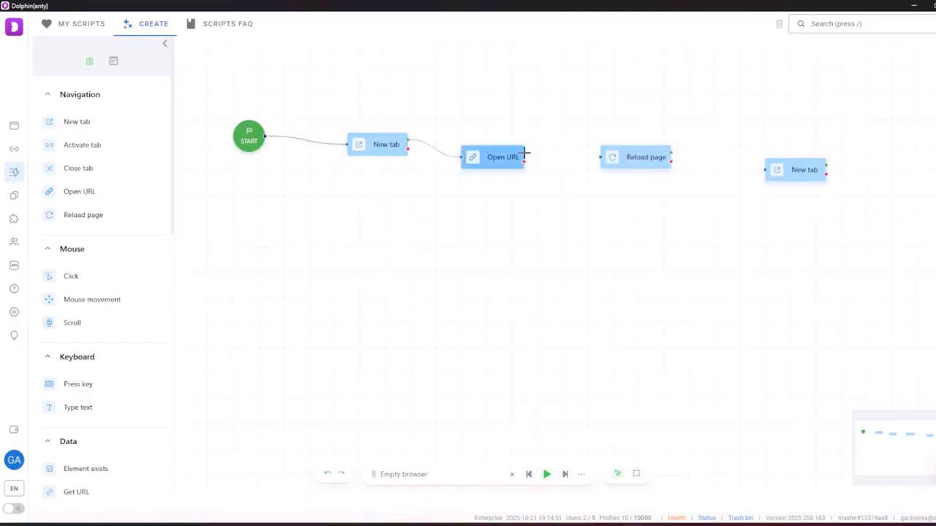
{"action": "left_click_drag", "start_coordinate": [524, 152], "coordinate": [592, 156]}
{"action": "left_click_drag", "start_coordinate": [671, 153], "coordinate": [765, 170]}
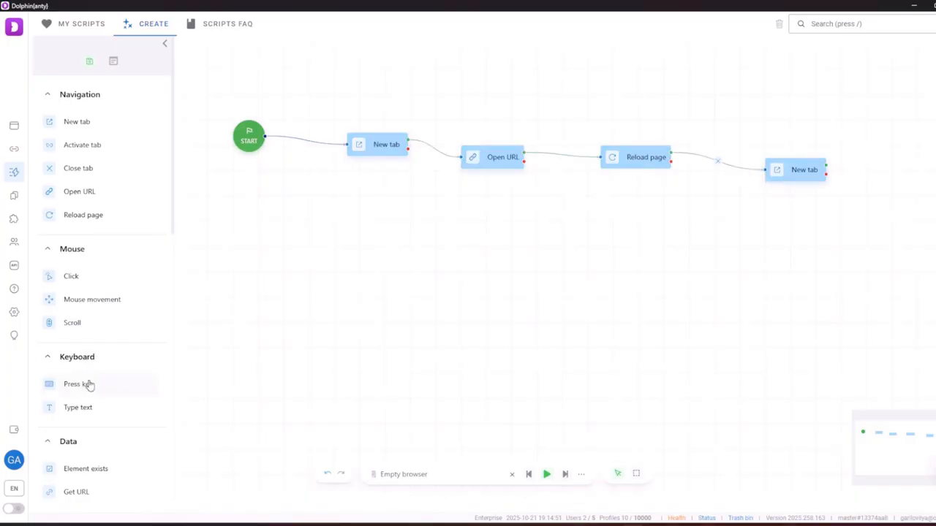
{"action": "scroll", "coordinate": [91, 395], "scroll_direction": "down", "scroll_amount": 4}
{"action": "scroll", "coordinate": [94, 407], "scroll_direction": "down", "scroll_amount": 4}
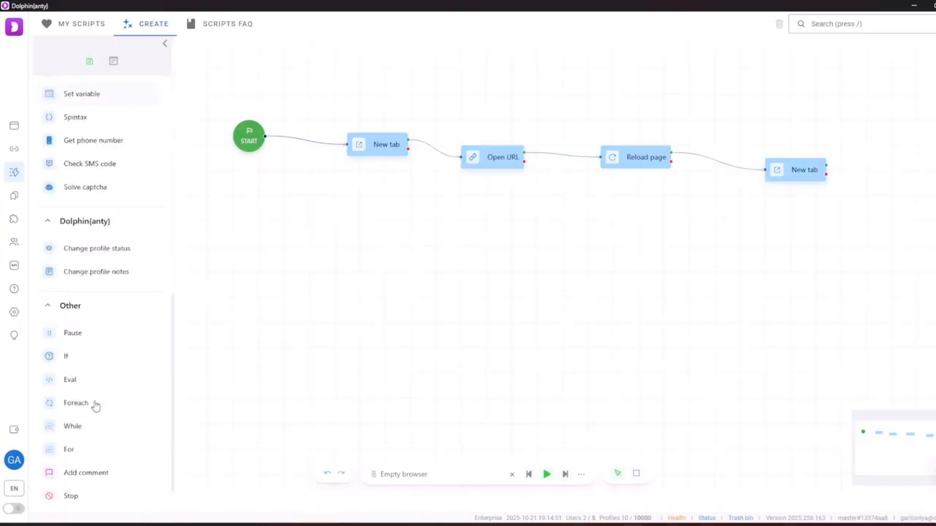
{"action": "scroll", "coordinate": [95, 407], "scroll_direction": "down", "scroll_amount": 1}
{"action": "left_click_drag", "start_coordinate": [74, 483], "coordinate": [870, 263]}
{"action": "left_click_drag", "start_coordinate": [828, 166], "coordinate": [896, 223]}
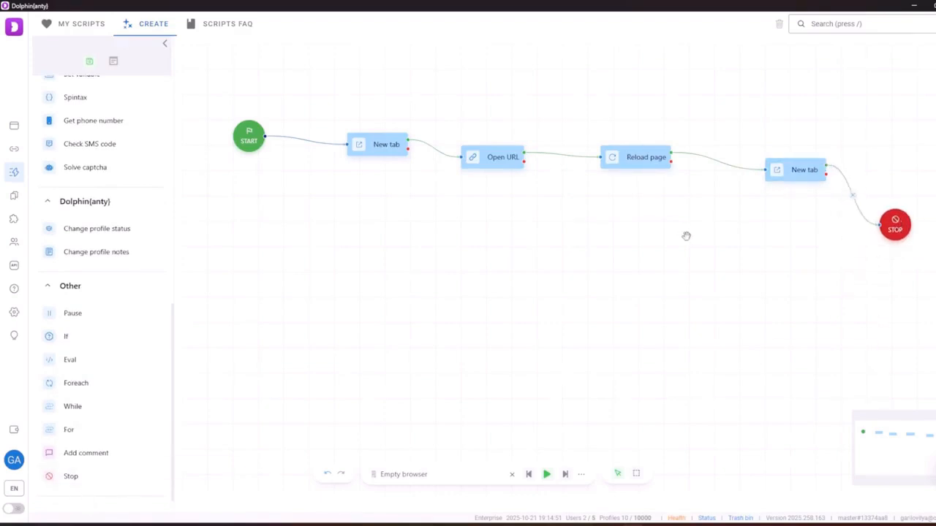
{"action": "double_click", "coordinate": [380, 144]}
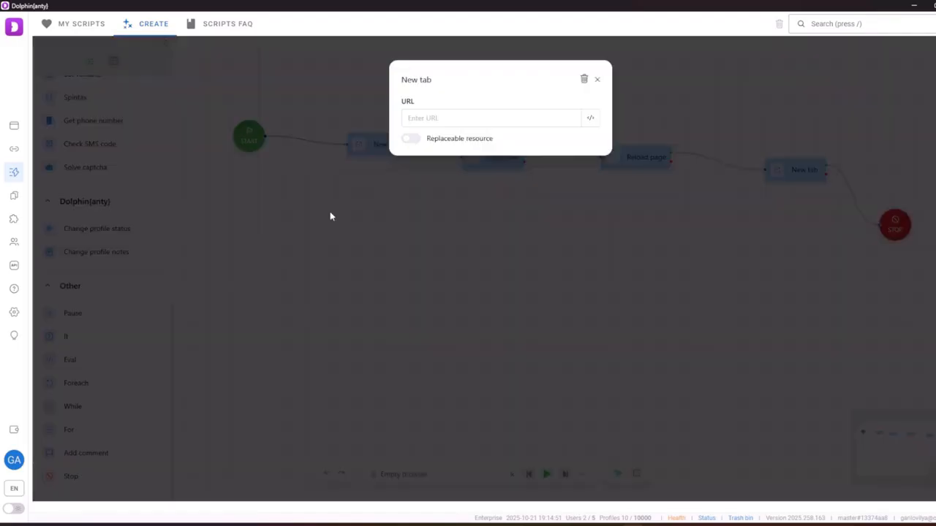
{"action": "left_click", "coordinate": [587, 523]}
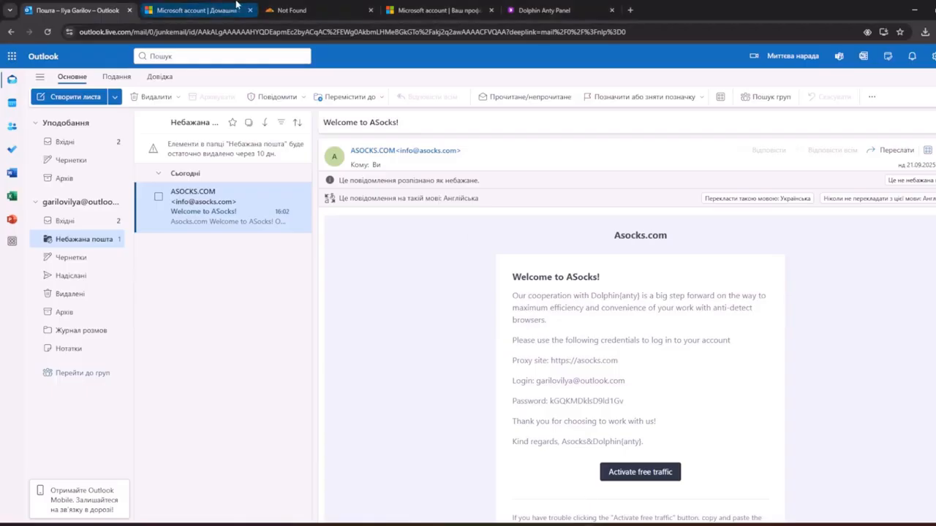
{"action": "left_click", "coordinate": [331, 7]}
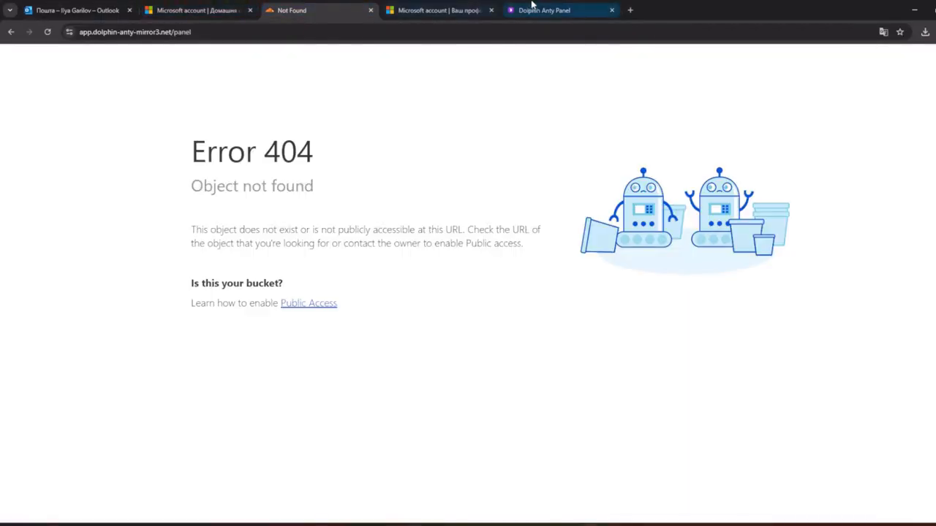
{"action": "left_click", "coordinate": [631, 10]}
{"action": "left_click", "coordinate": [563, 9]}
{"action": "left_click_drag", "start_coordinate": [158, 32], "coordinate": [78, 32]}
{"action": "key", "text": "ctrl+c"}
{"action": "left_click", "coordinate": [914, 6]}
{"action": "left_click", "coordinate": [496, 157]}
{"action": "left_click", "coordinate": [460, 114]}
{"action": "key", "text": "ctrl+v"}
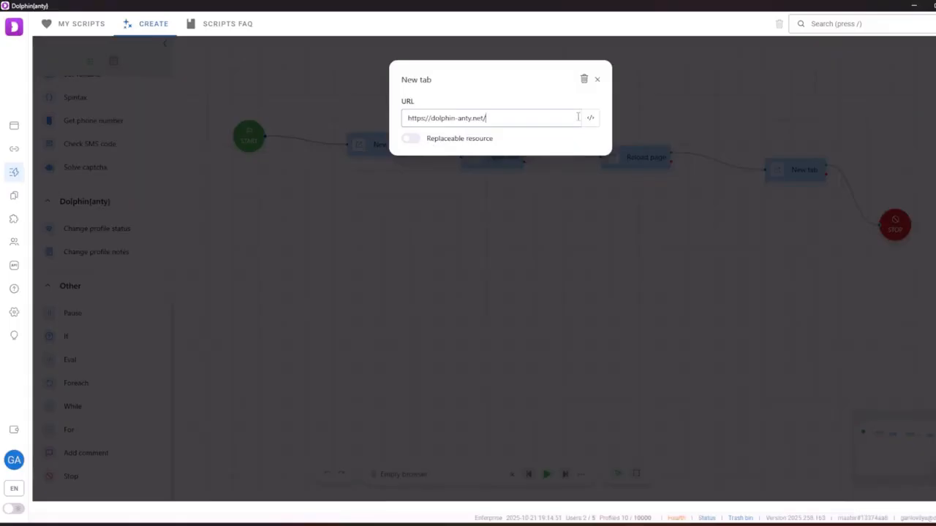
{"action": "left_click", "coordinate": [598, 79]}
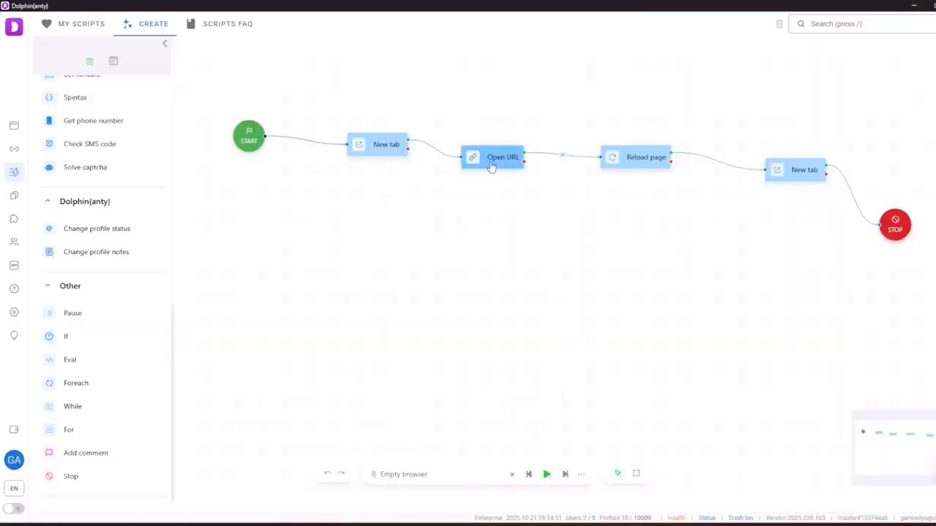
Open the Open URL step's address field and load the Chrome Web Store page in the browser
{"action": "left_click", "coordinate": [508, 166]}
{"action": "left_click", "coordinate": [497, 116]}
{"action": "left_click", "coordinate": [589, 525]}
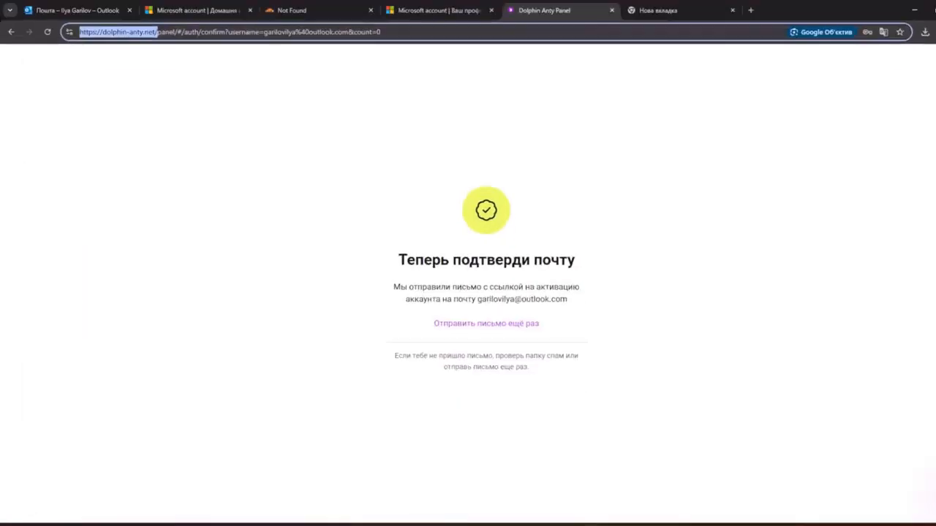
{"action": "left_click", "coordinate": [724, 6]}
{"action": "left_click", "coordinate": [491, 264]}
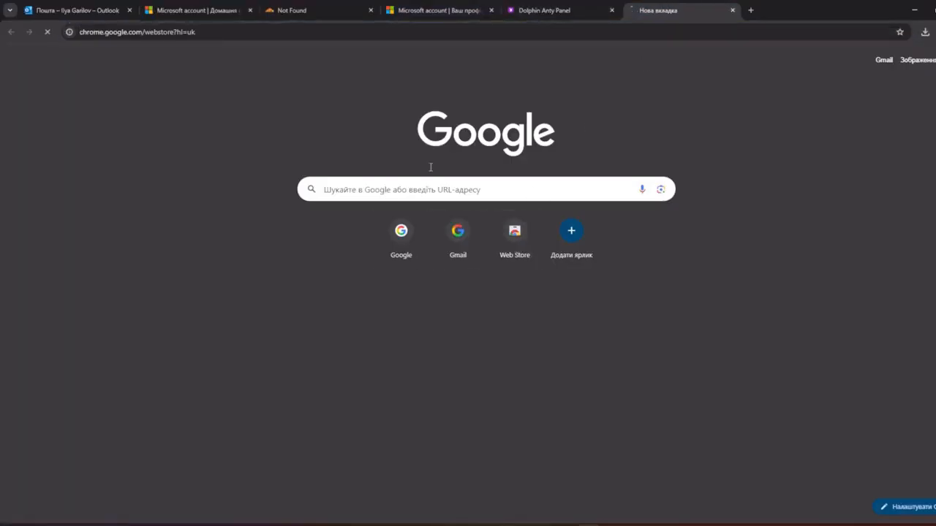
{"action": "left_click", "coordinate": [238, 32]}
{"action": "key", "text": "ctrl+c"}
{"action": "key", "text": "ctrl+v"}
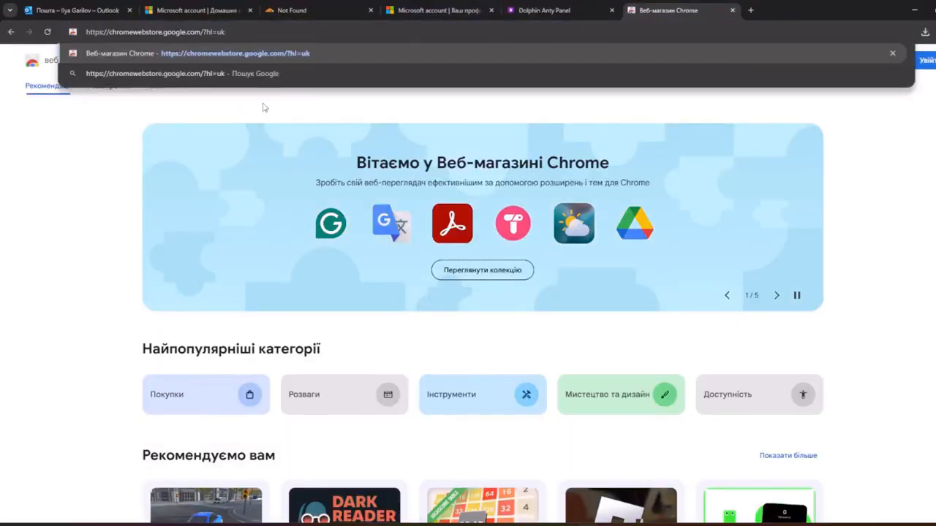
{"action": "key", "text": "ctrl+a"}
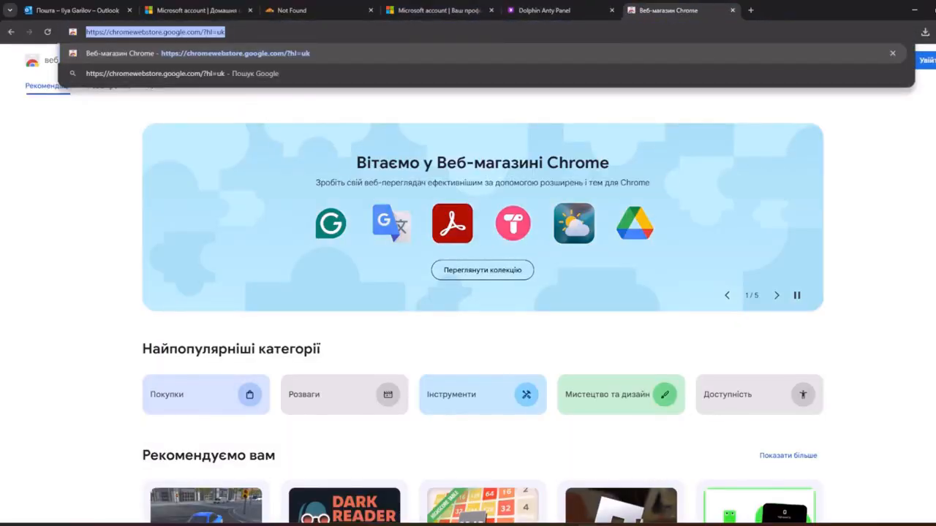
{"action": "mouse_move", "coordinate": [633, 524]}
{"action": "left_click", "coordinate": [645, 501]}
{"action": "key", "text": "ctrl+v"}
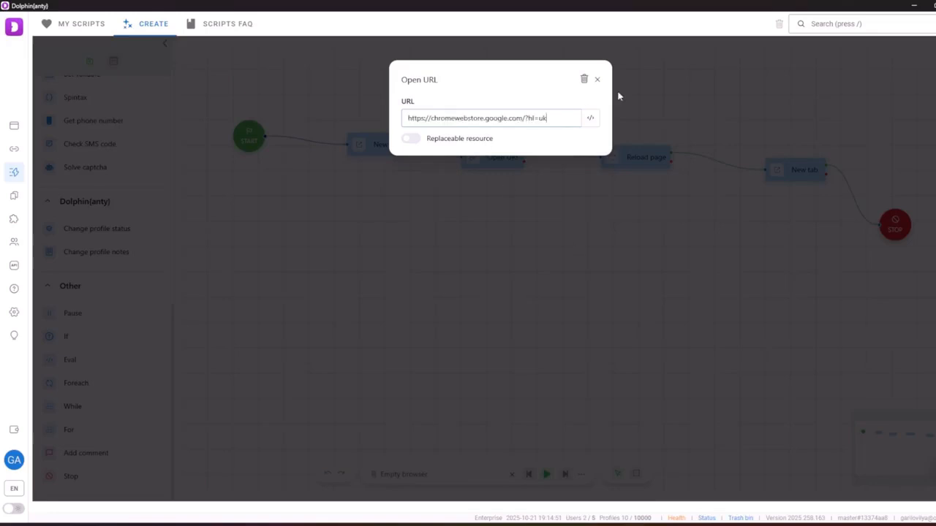
{"action": "left_click", "coordinate": [597, 79]}
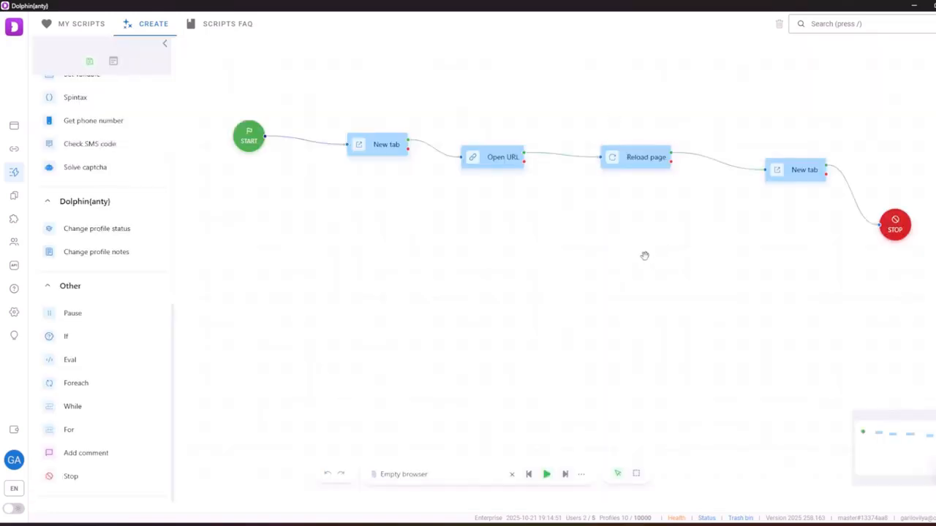
{"action": "left_click", "coordinate": [638, 158]}
Copy a Google search results address from a new browser tab into the last New tab step's URL
{"action": "left_click", "coordinate": [597, 80]}
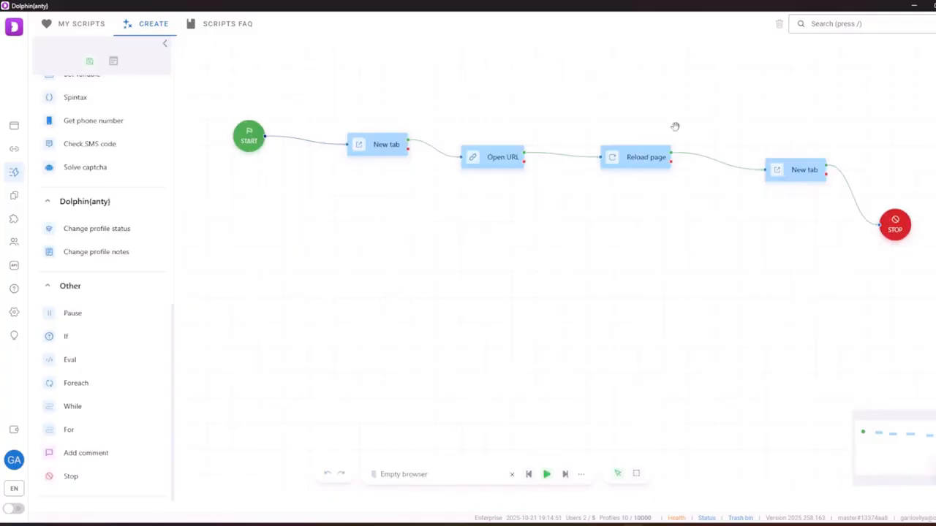
{"action": "left_click", "coordinate": [800, 176]}
{"action": "left_click", "coordinate": [489, 122]}
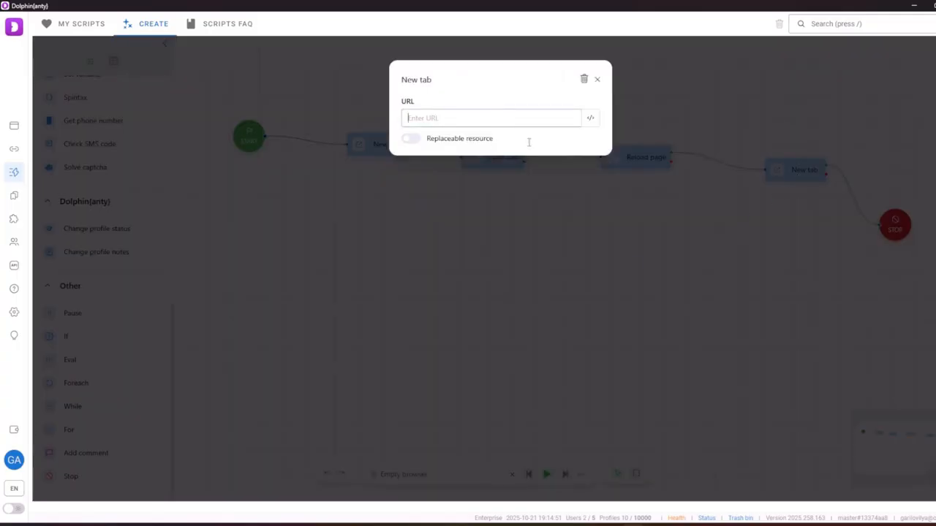
{"action": "mouse_move", "coordinate": [589, 523]}
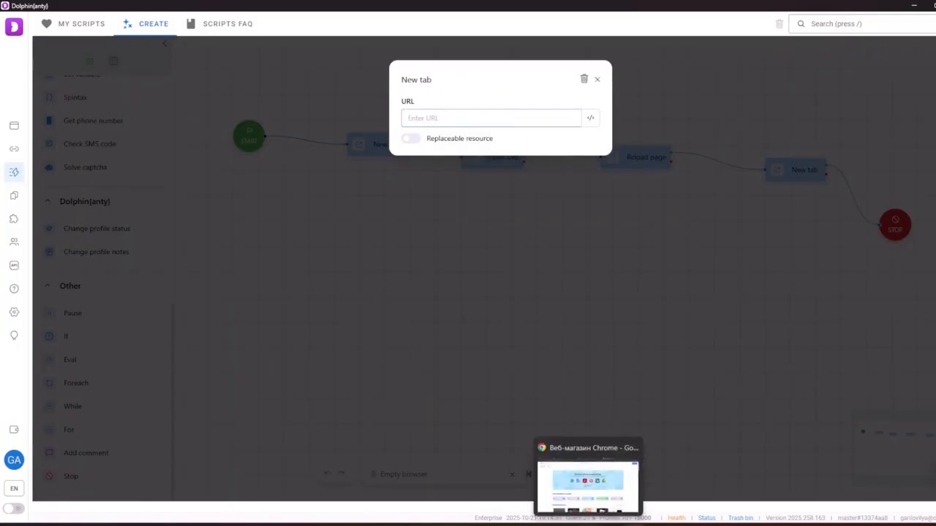
{"action": "left_click", "coordinate": [589, 491]}
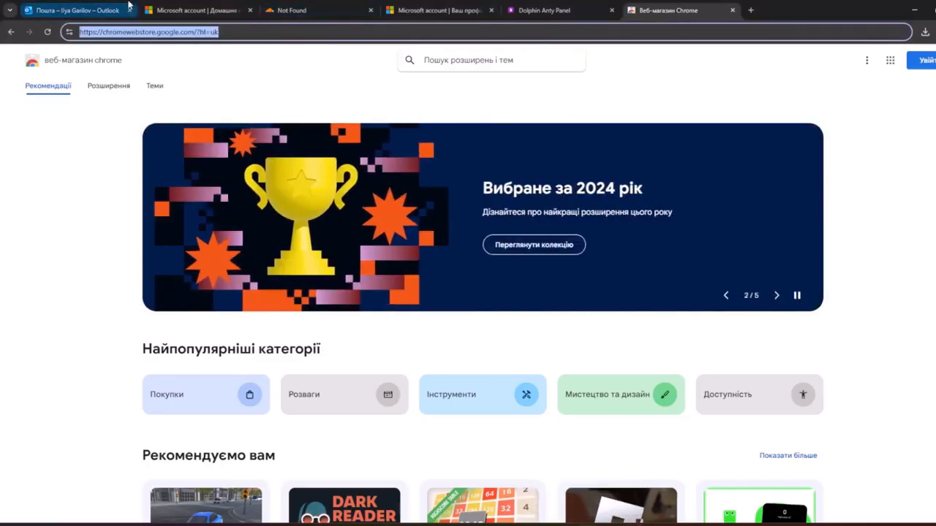
{"action": "left_click", "coordinate": [750, 10]}
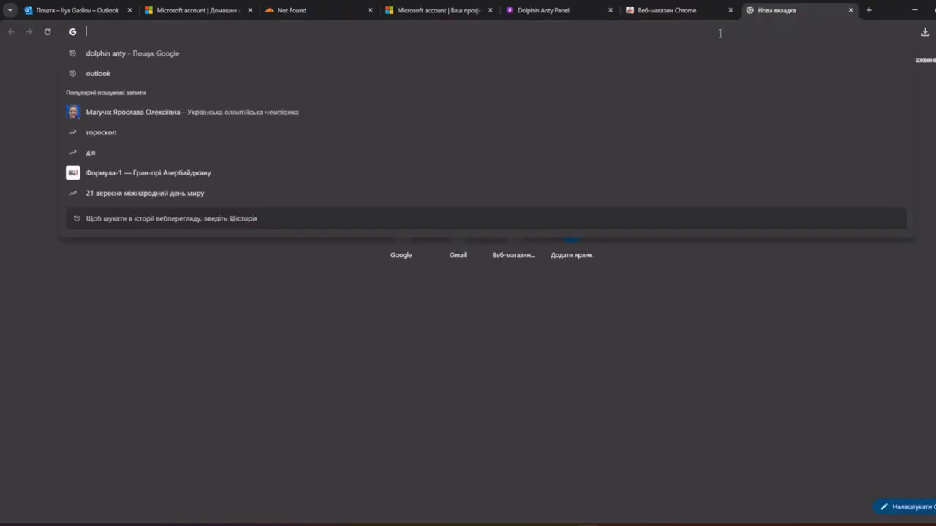
{"action": "left_click", "coordinate": [142, 117]}
{"action": "left_click", "coordinate": [135, 32]}
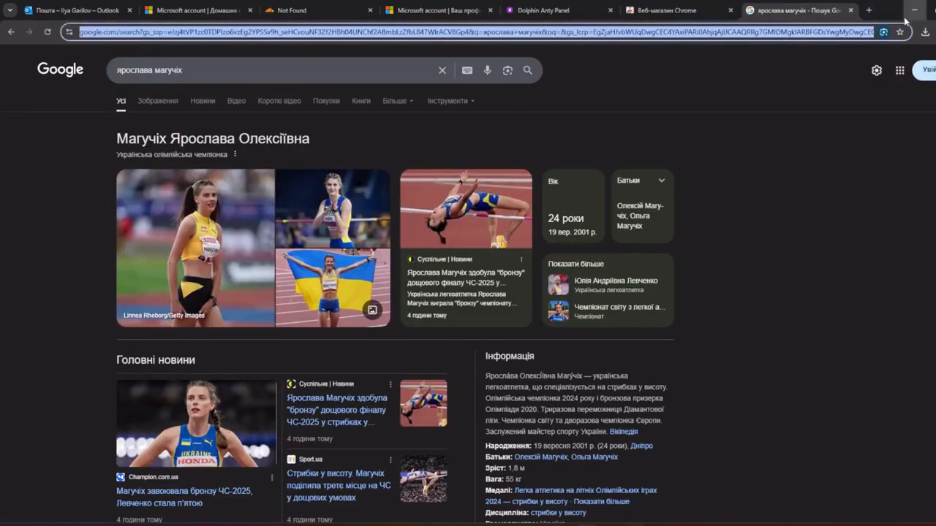
{"action": "left_click", "coordinate": [914, 10]}
{"action": "key", "text": "ctrl+v"}
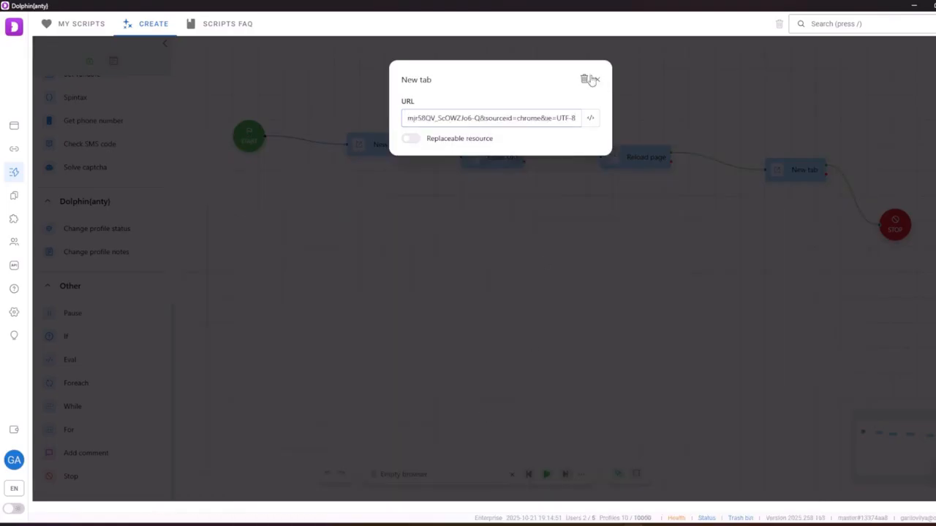
{"action": "left_click", "coordinate": [597, 80]}
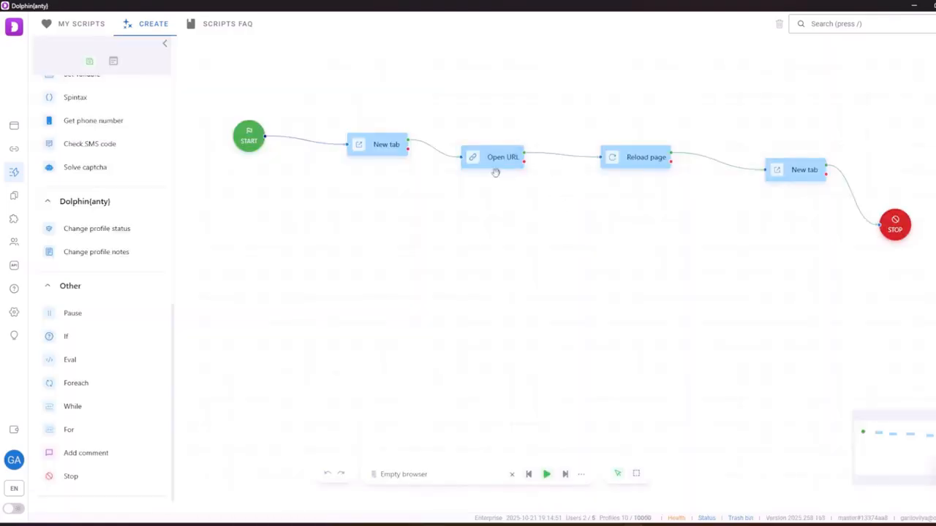
Run the START→New tab→Open URL→Reload page→New tab→STOP script and scroll the blocks sidebar
{"action": "left_click", "coordinate": [546, 474]}
{"action": "scroll", "coordinate": [66, 335], "scroll_direction": "up", "scroll_amount": 1}
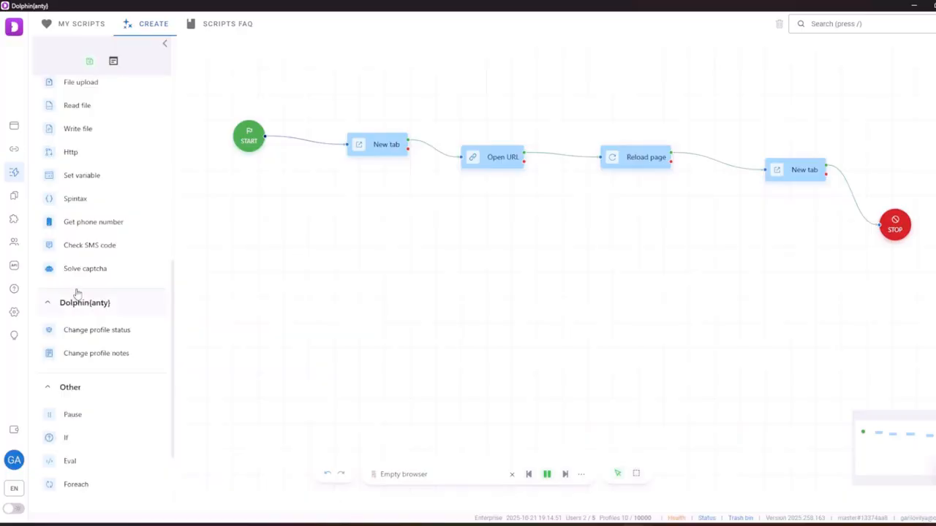
{"action": "scroll", "coordinate": [84, 277], "scroll_direction": "up", "scroll_amount": 4}
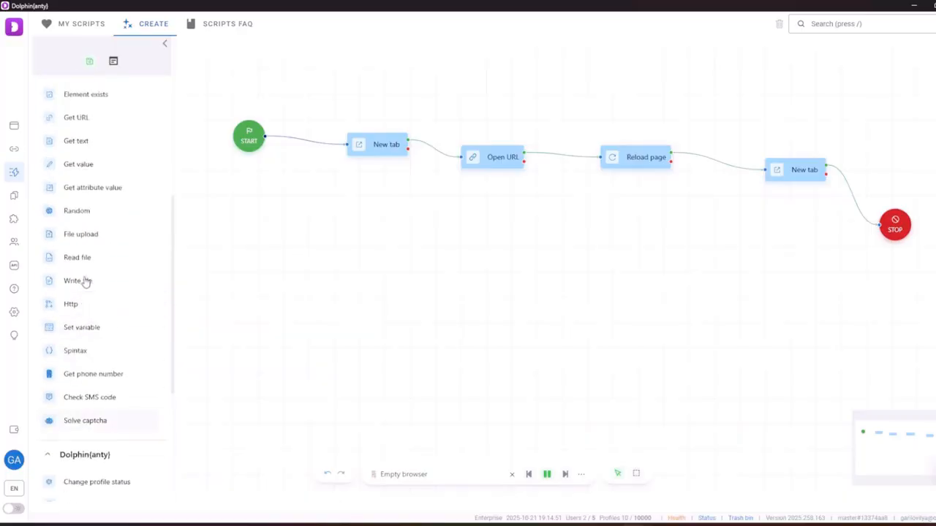
{"action": "scroll", "coordinate": [124, 322], "scroll_direction": "down", "scroll_amount": 2}
{"action": "scroll", "coordinate": [123, 333], "scroll_direction": "up", "scroll_amount": 2}
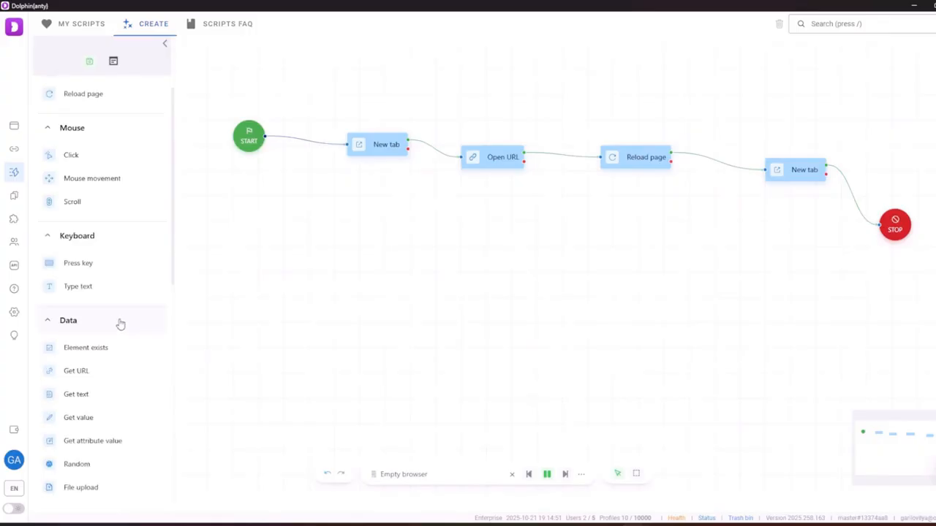
{"action": "scroll", "coordinate": [117, 323], "scroll_direction": "up", "scroll_amount": 2}
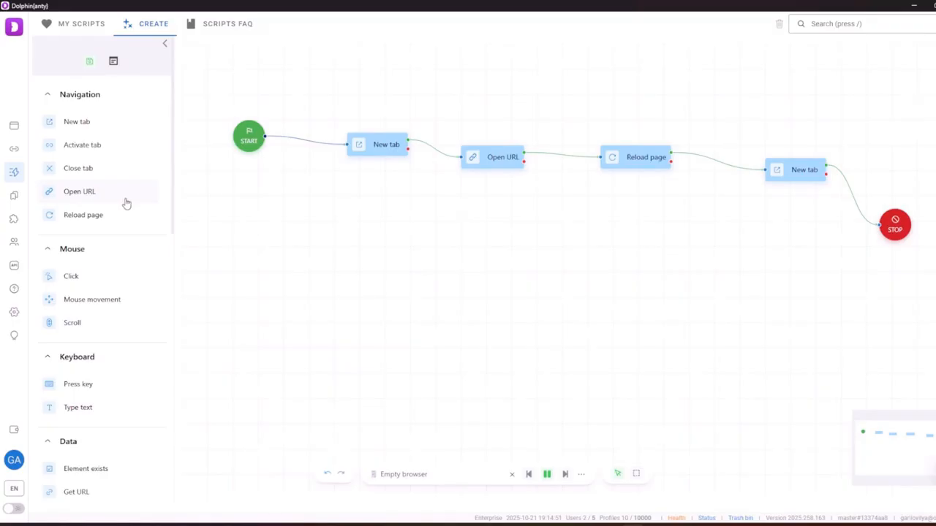
{"action": "scroll", "coordinate": [126, 204], "scroll_direction": "down", "scroll_amount": 4}
{"action": "scroll", "coordinate": [125, 209], "scroll_direction": "down", "scroll_amount": 4}
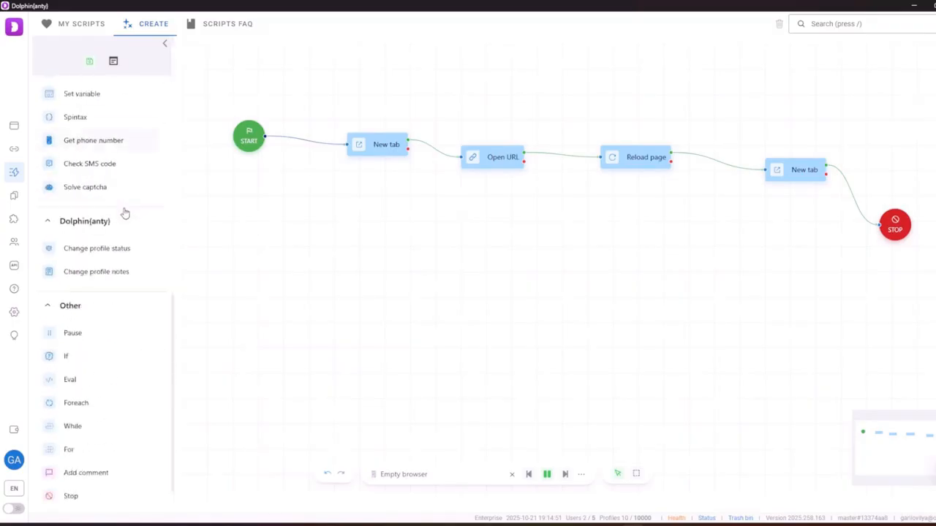
Go to the Scripts section and start a new blank script
{"action": "left_click", "coordinate": [13, 126]}
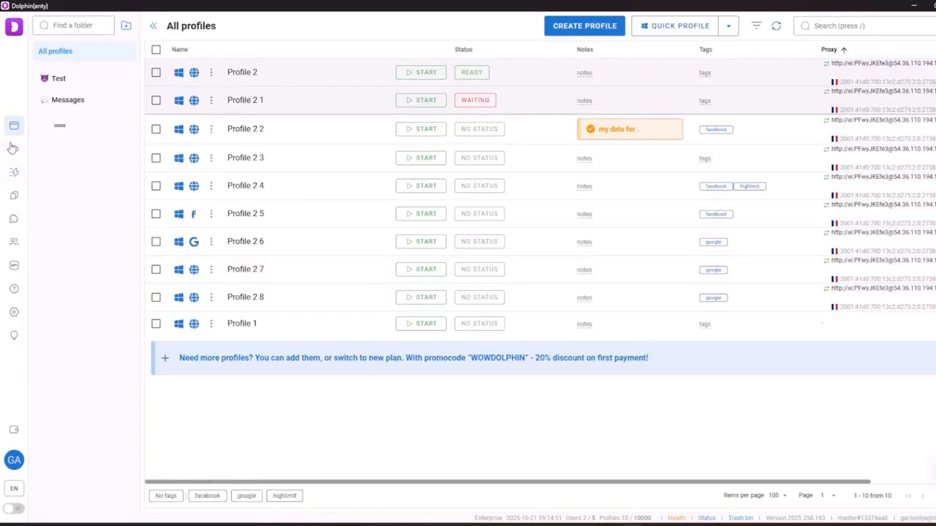
{"action": "left_click", "coordinate": [13, 195]}
{"action": "left_click", "coordinate": [13, 172]}
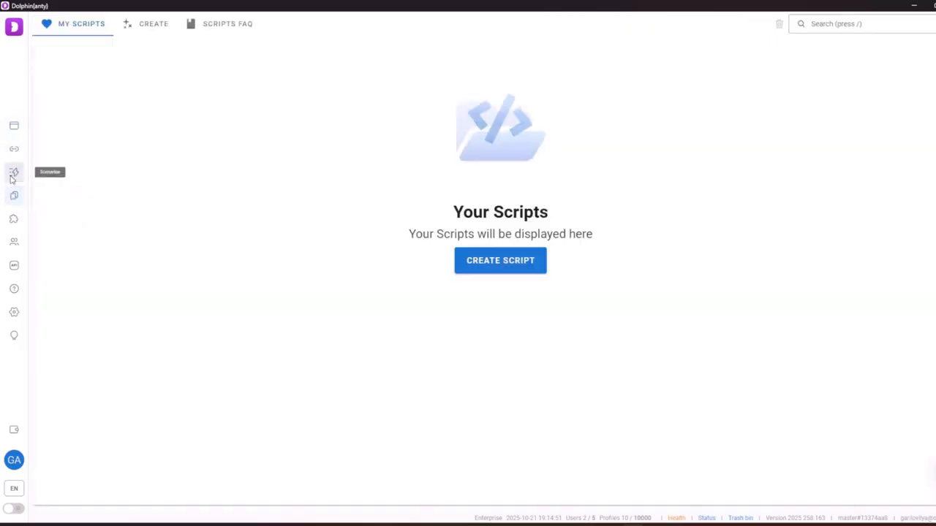
{"action": "left_click", "coordinate": [468, 271]}
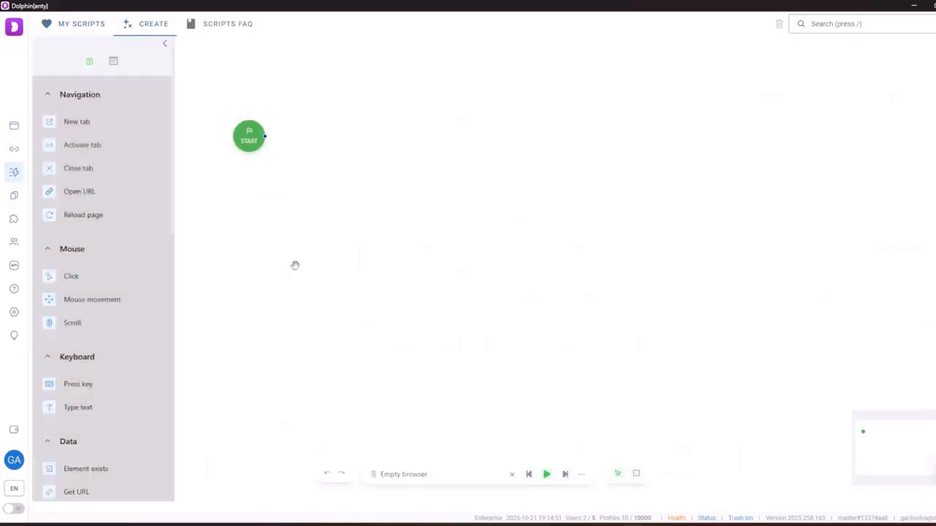
Add an Activate tab step linked from START and name the script 1231 for saving
{"action": "left_click", "coordinate": [81, 145]}
{"action": "left_click_drag", "start_coordinate": [268, 138], "coordinate": [540, 254]}
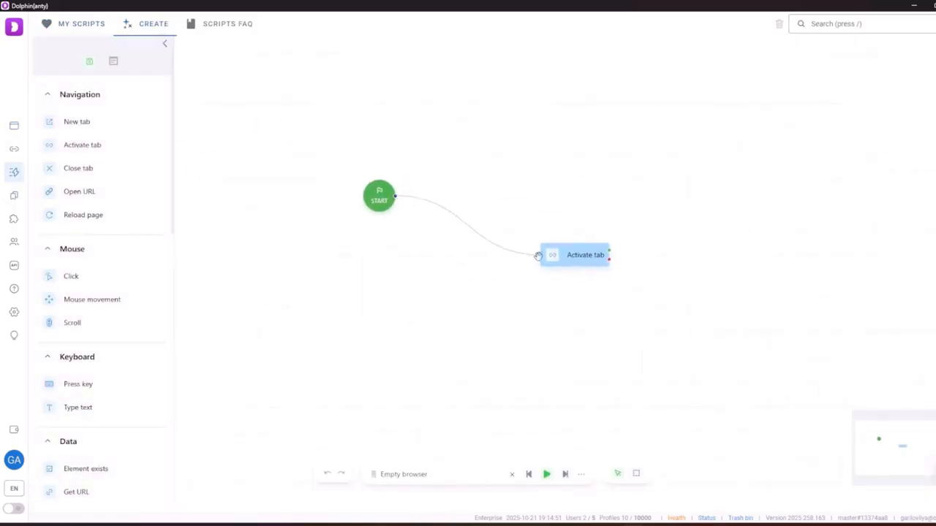
{"action": "left_click", "coordinate": [89, 61]}
{"action": "type", "text": "1231"}
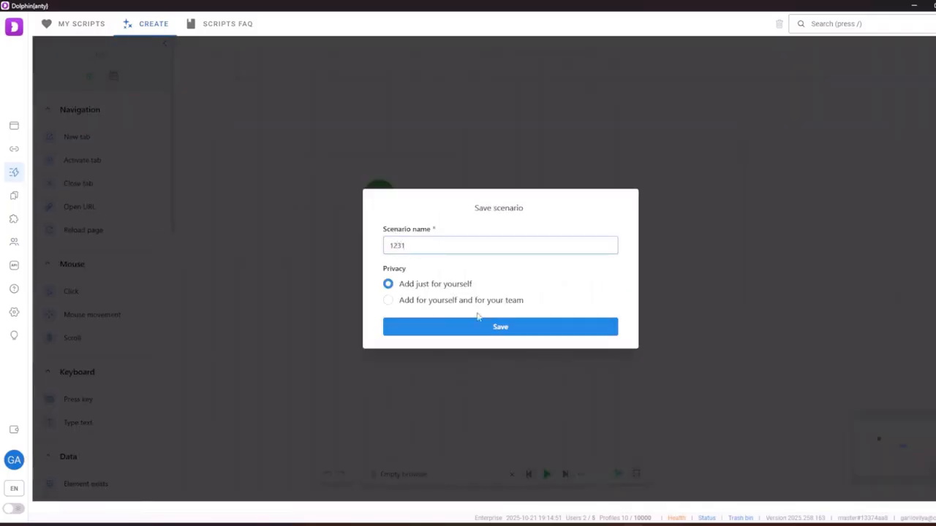